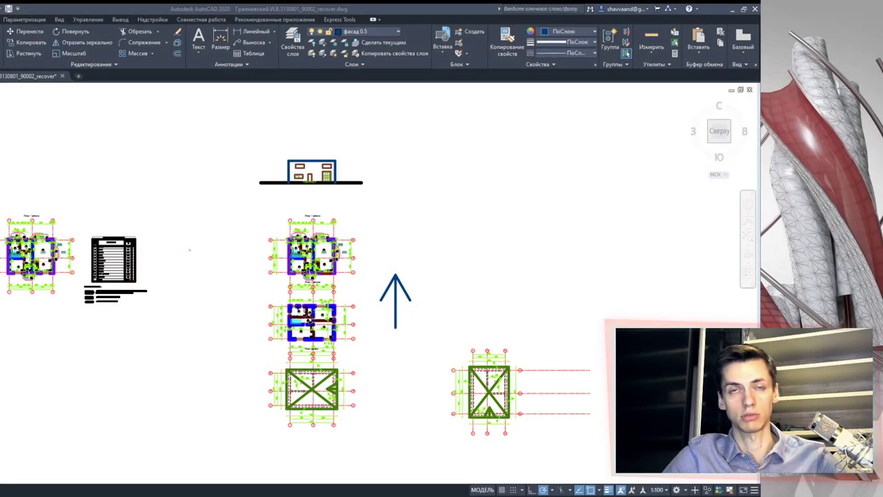
Step: Pan and zoom across the floor plans and roof plans to review the sheet set
middle_click_drag(345, 292, 360, 296)
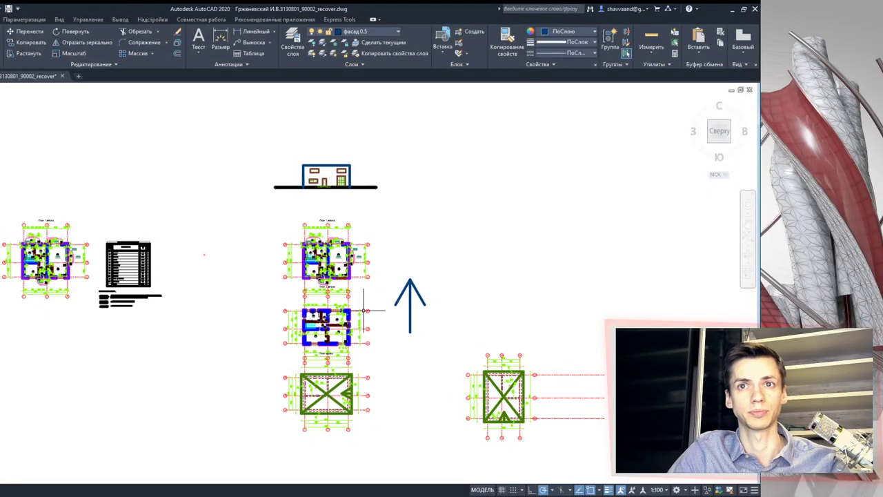
scroll(334, 279, "up", 4)
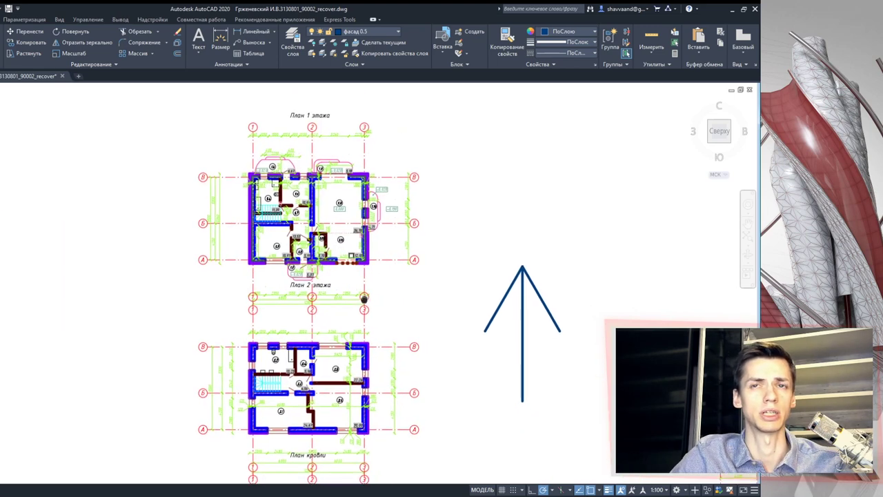
middle_click_drag(293, 270, 265, 259)
scroll(261, 311, "down", 3)
middle_click_drag(261, 310, 254, 214)
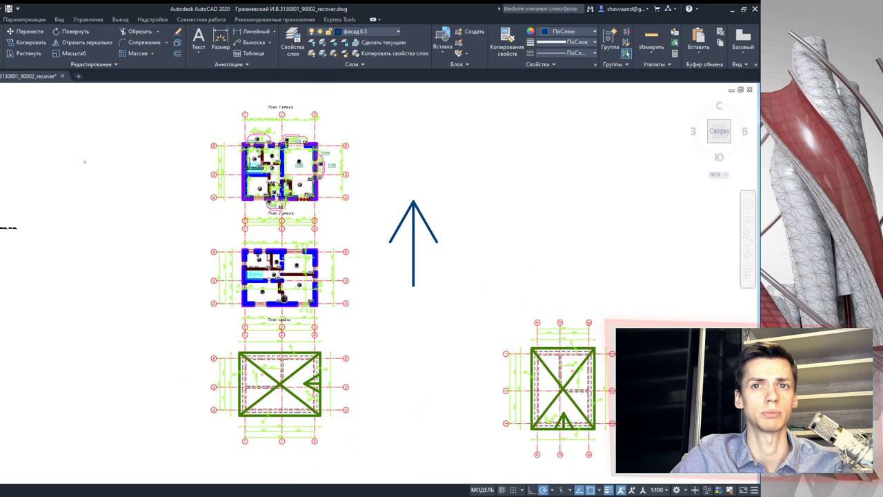
scroll(321, 372, "up", 2)
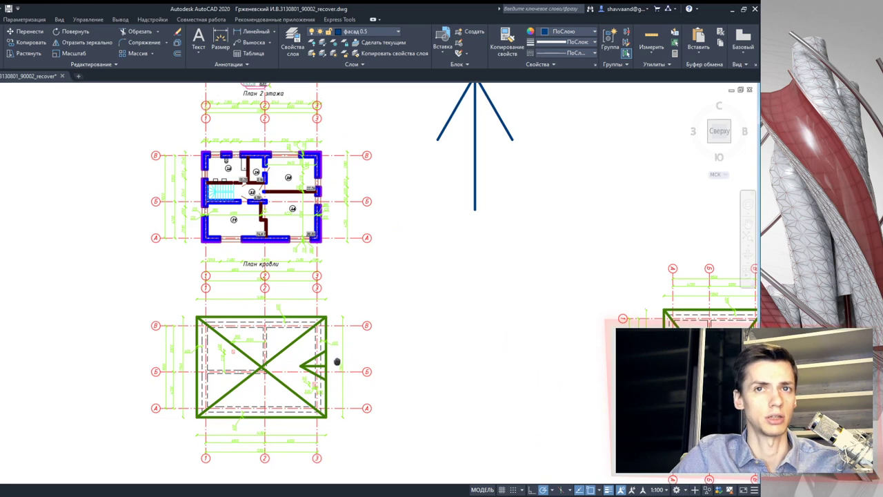
middle_click_drag(338, 360, 330, 338)
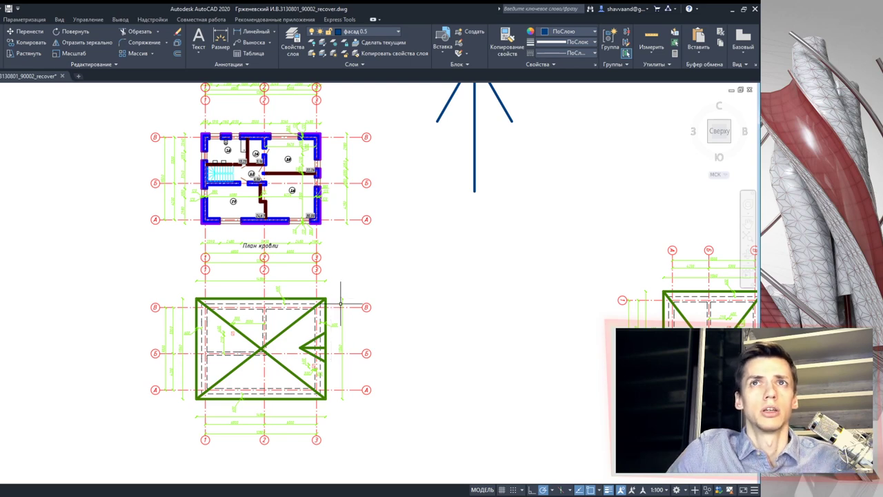
middle_click_drag(330, 334, 233, 325)
scroll(233, 326, "down", 2)
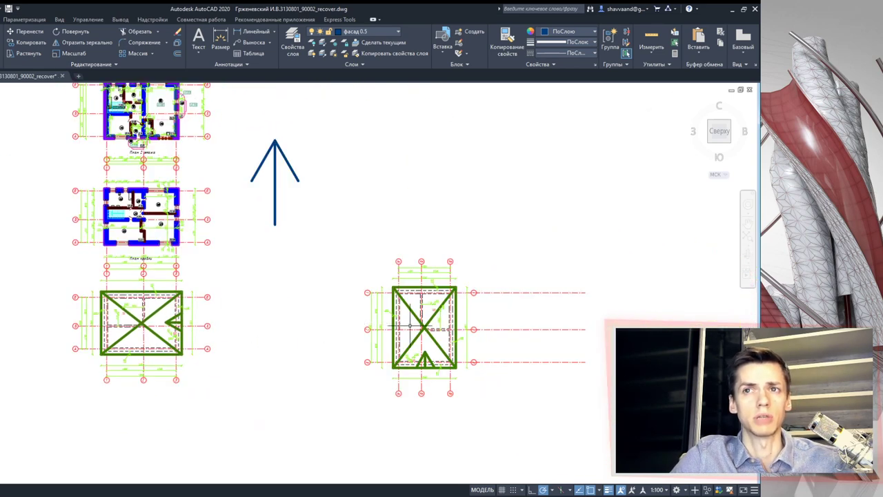
mouse_move(392, 325)
middle_mouse_down()
mouse_move(345, 346)
mouse_move(350, 358)
middle_mouse_up()
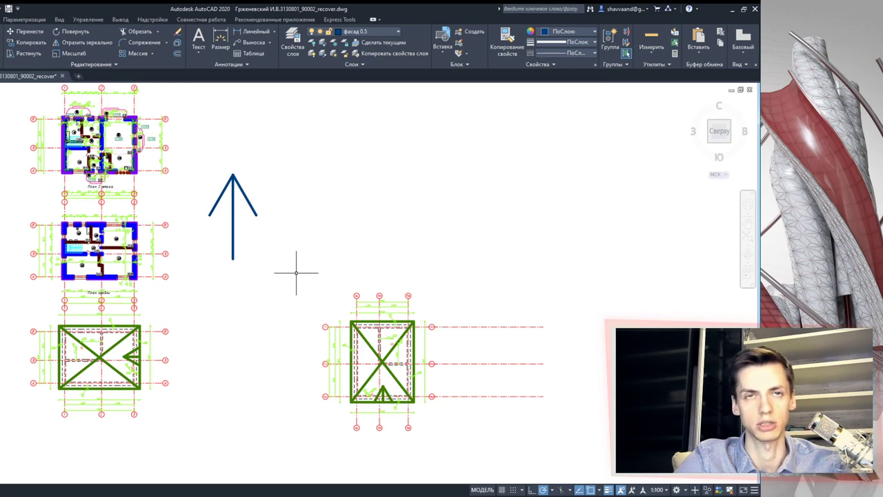
scroll(315, 278, "down", 3)
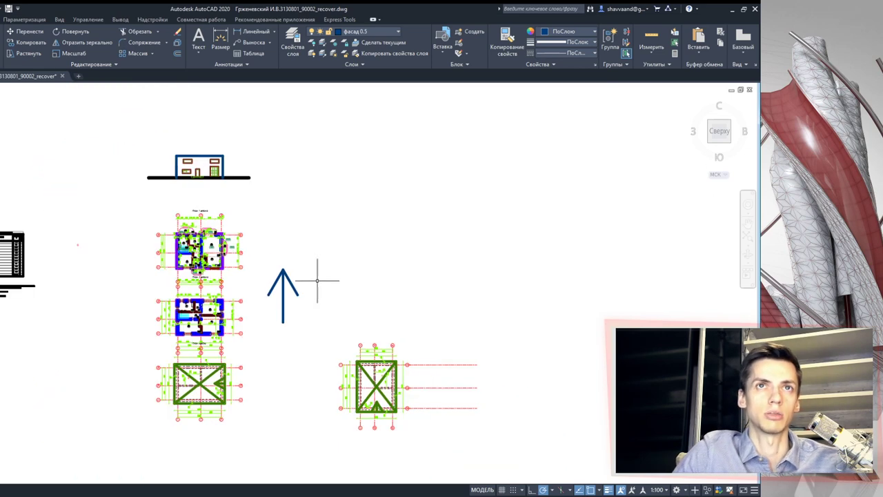
scroll(273, 206, "up", 3)
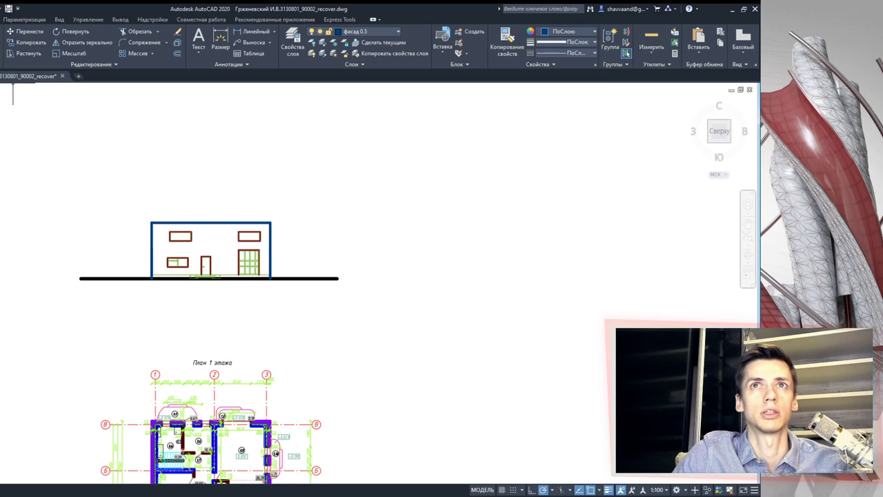
middle_click_drag(196, 297, 196, 169)
scroll(143, 144, "down", 2)
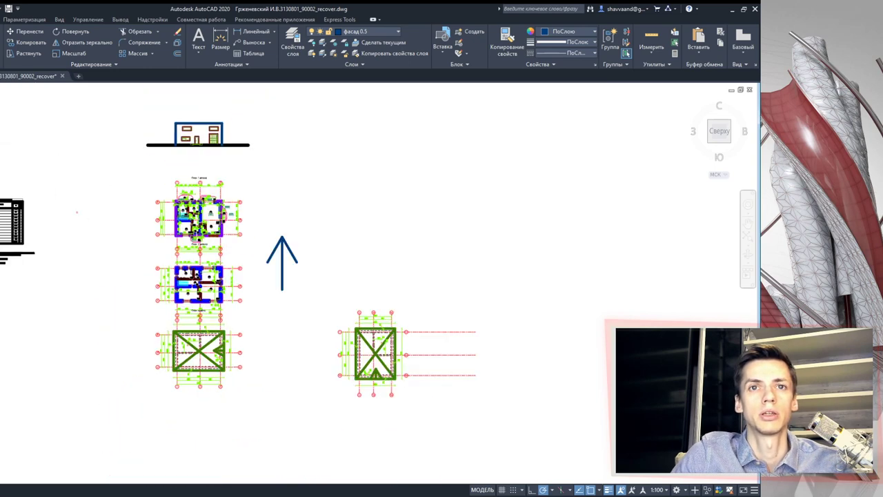
scroll(210, 360, "up", 5)
scroll(214, 239, "down", 4)
middle_click_drag(204, 90, 198, 183)
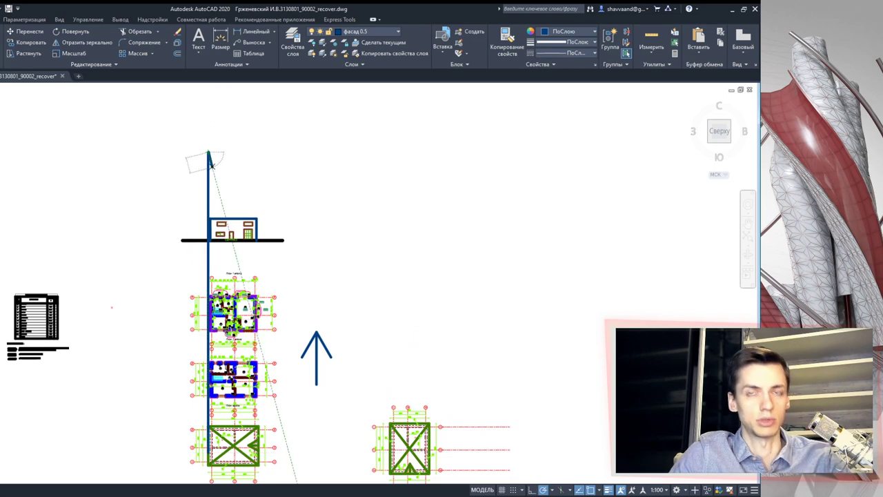
Step: Frame the plan column so the roof plan below the facade is visible
middle_click_drag(275, 308, 263, 262)
scroll(263, 261, "up", 2)
scroll(235, 397, "up", 2)
scroll(245, 207, "down", 5)
middle_click_drag(243, 202, 252, 338)
scroll(211, 276, "up", 3)
scroll(211, 276, "up", 2)
scroll(209, 284, "down", 3)
scroll(209, 284, "down", 2)
scroll(179, 280, "up", 6)
Step: Draw a vertical projection line from the roof ridge centre up through the facade
left_click(177, 281)
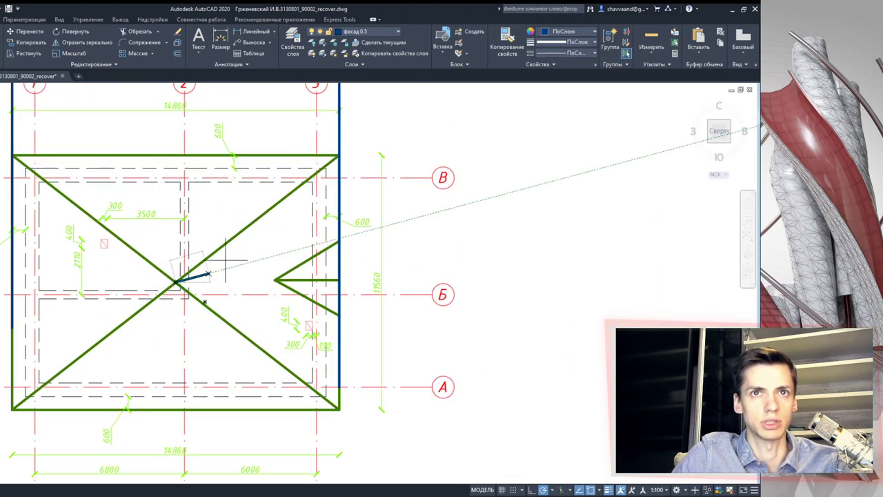
scroll(207, 200, "down", 3)
scroll(204, 200, "down", 2)
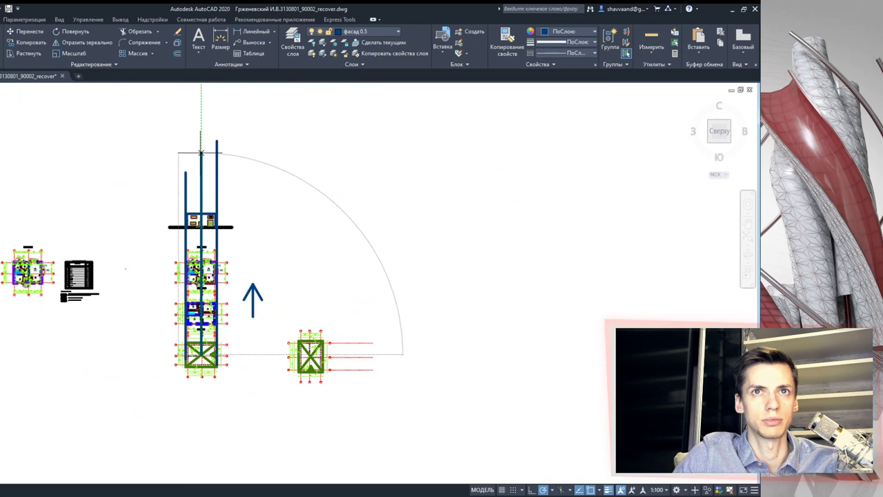
scroll(202, 311, "up", 4)
scroll(202, 311, "up", 2)
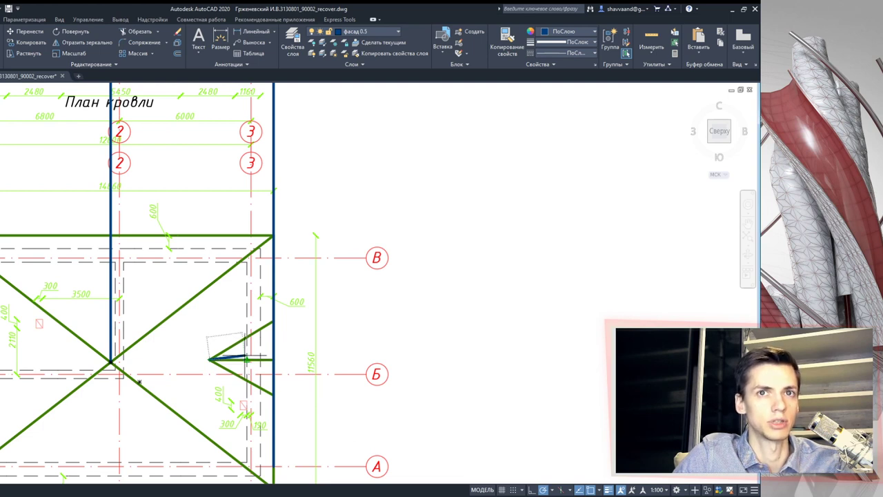
left_click(245, 359)
scroll(245, 358, "down", 3)
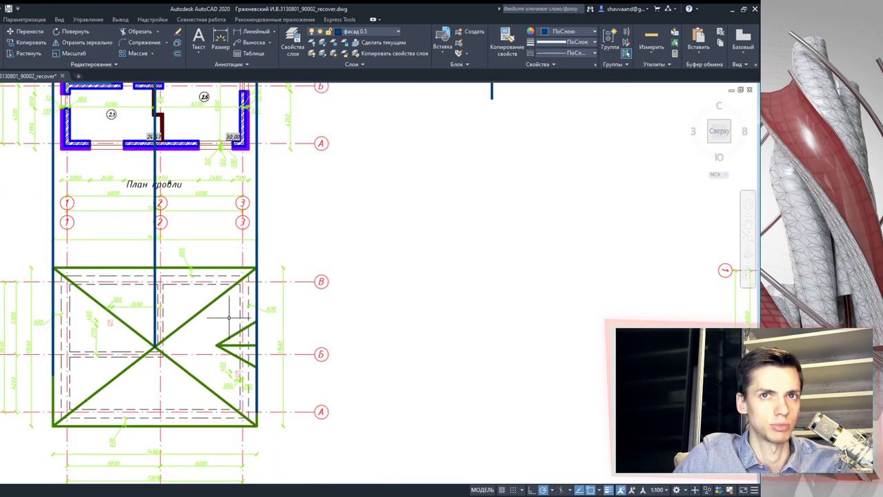
scroll(207, 354, "down", 2)
scroll(206, 351, "up", 2)
scroll(205, 331, "up", 2)
scroll(207, 290, "up", 2)
scroll(207, 268, "up", 1)
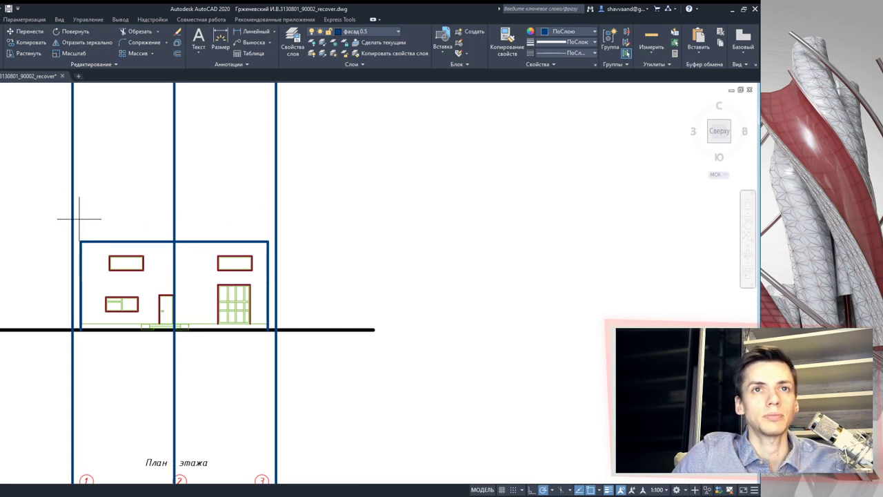
Step: Draw a horizontal eave line from the left to the right projection line above the facade
left_click(72, 224)
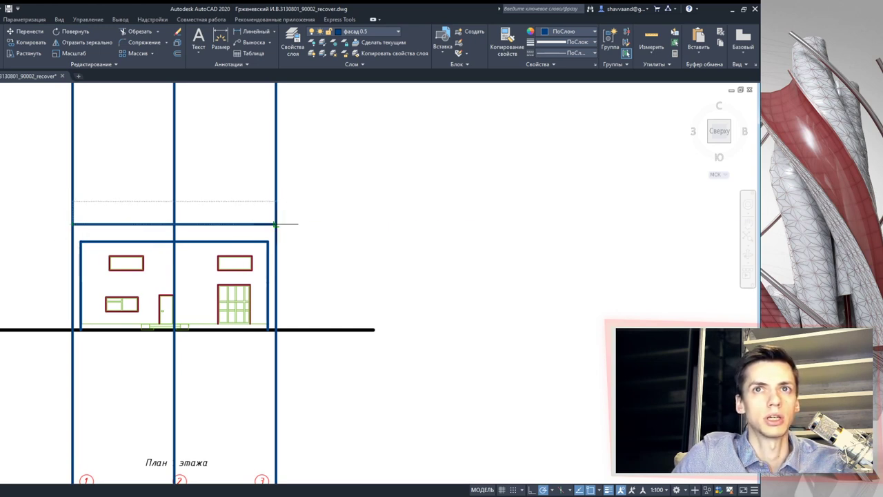
left_click(275, 224)
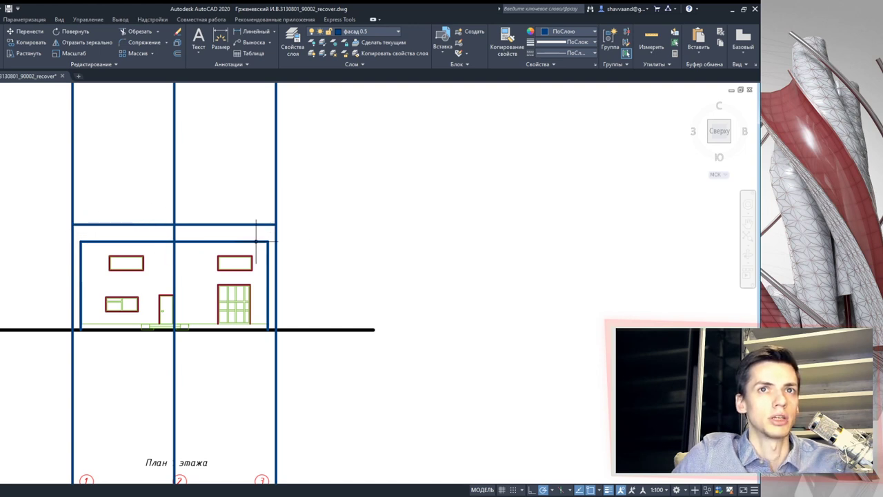
scroll(103, 220, "up", 2)
middle_click_drag(132, 234, 178, 195)
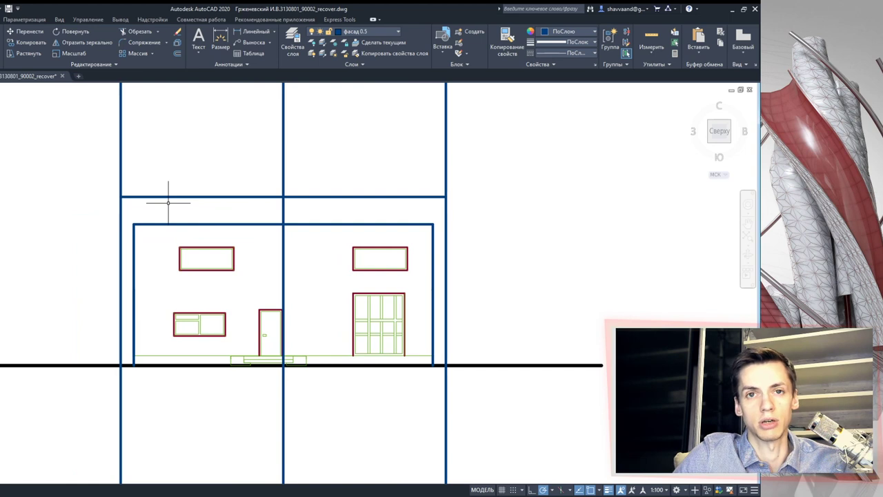
scroll(158, 206, "up", 4)
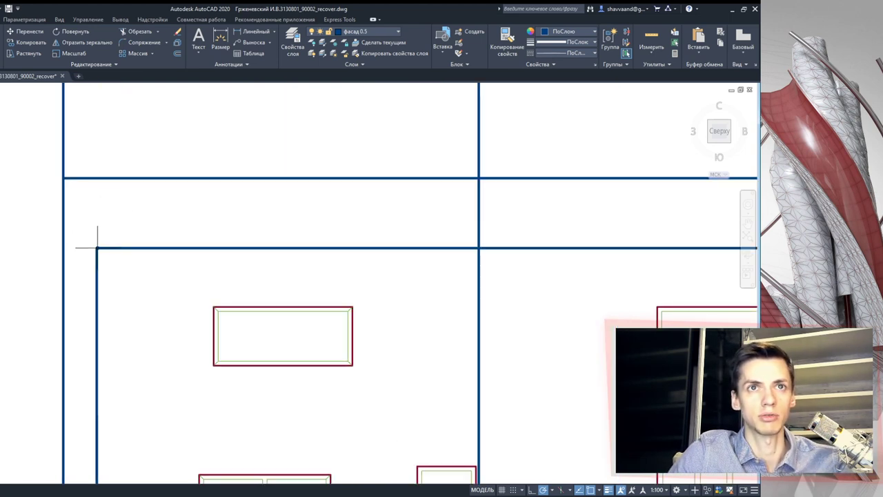
scroll(101, 205, "down", 4)
scroll(107, 226, "up", 2)
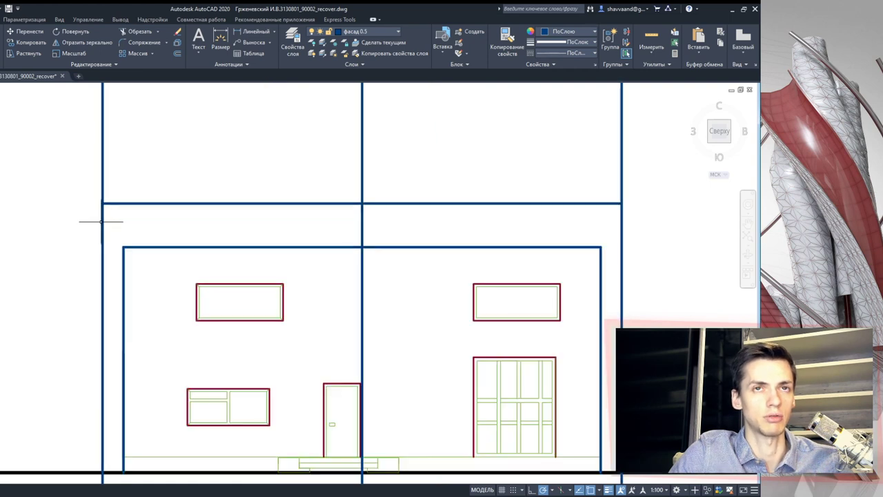
scroll(128, 240, "up", 2)
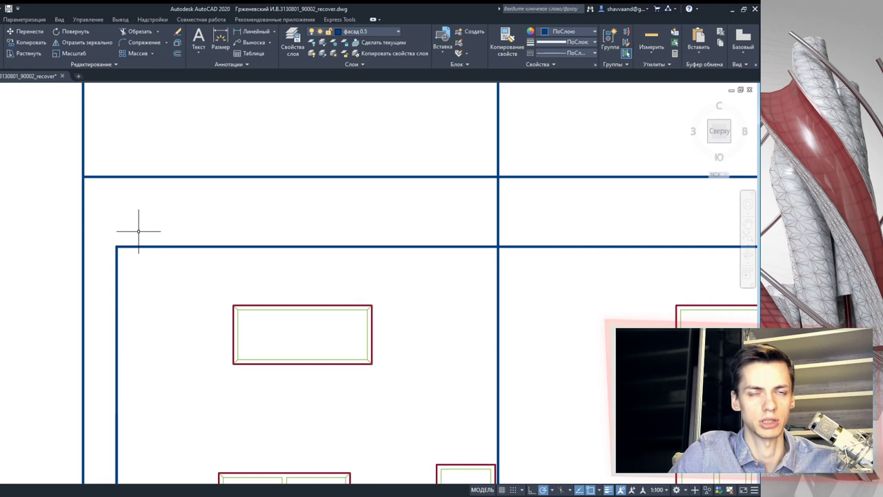
scroll(149, 218, "down", 2)
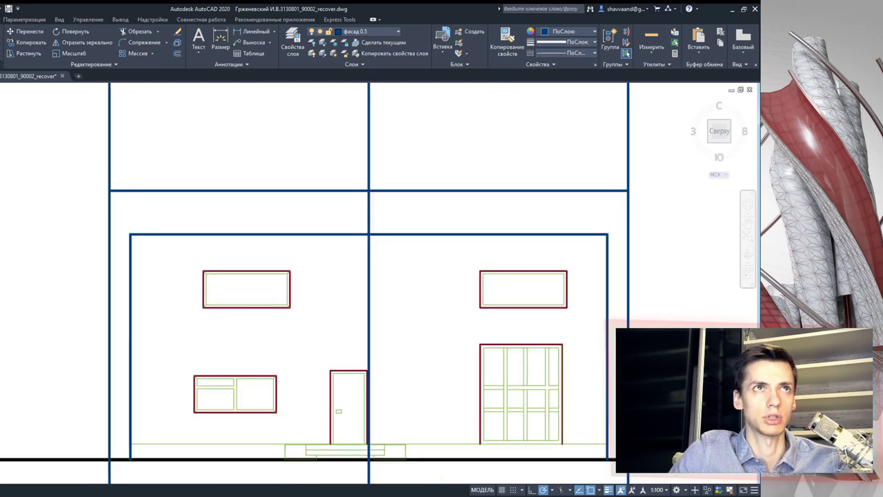
scroll(77, 203, "up", 3)
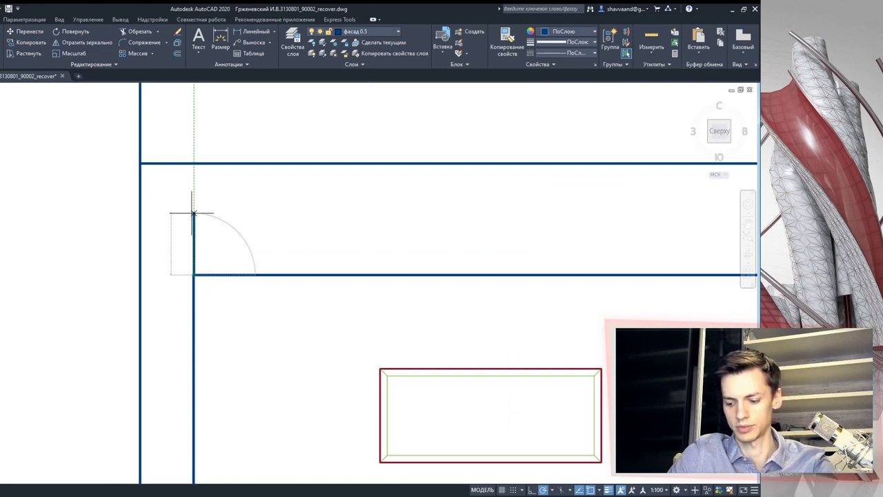
left_click(193, 203)
key("Escape")
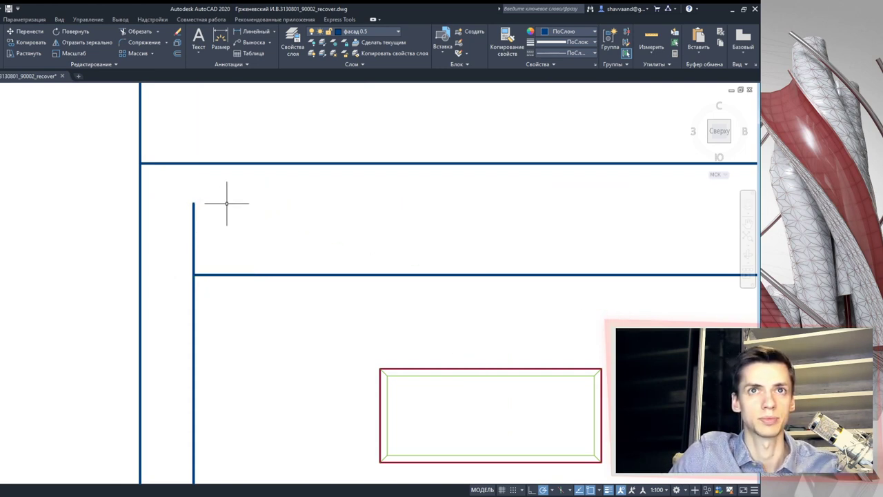
left_click(193, 207)
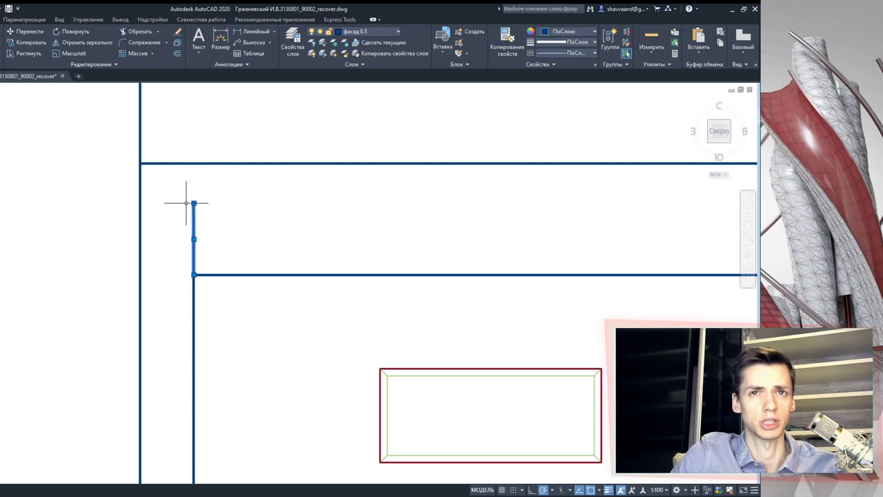
scroll(186, 203, "down", 2)
scroll(255, 241, "down", 4)
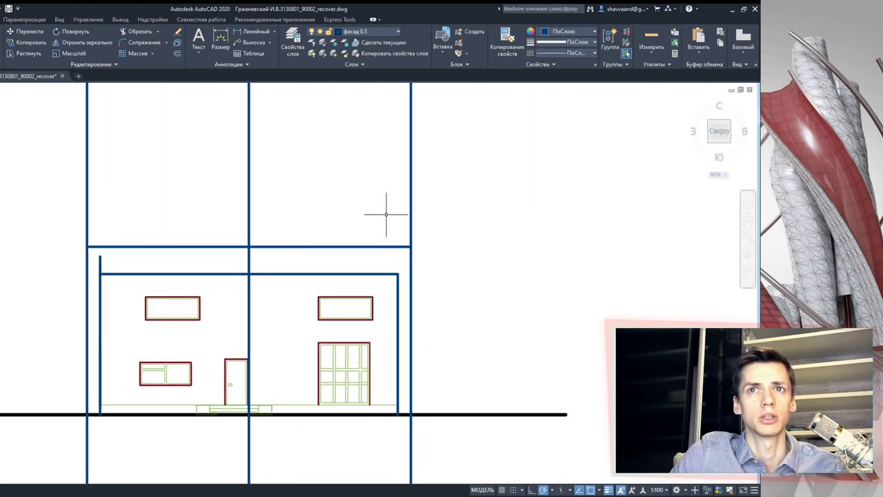
scroll(384, 230, "down", 2)
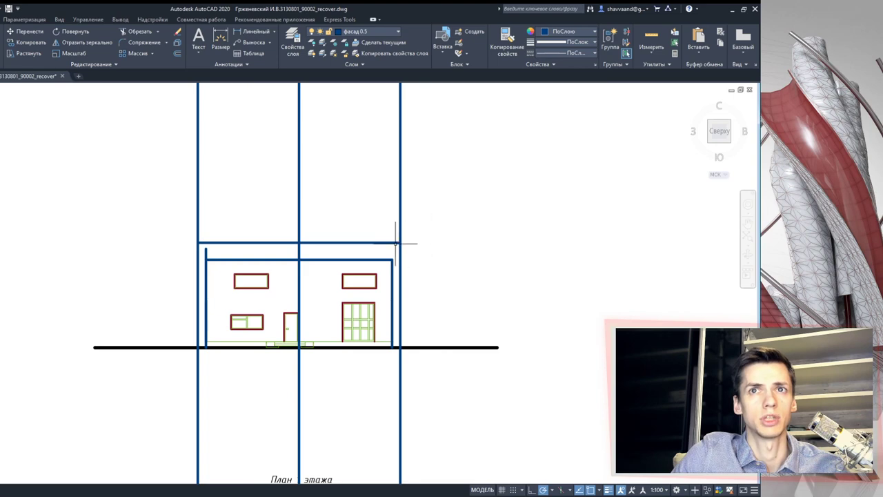
scroll(339, 233, "down", 2)
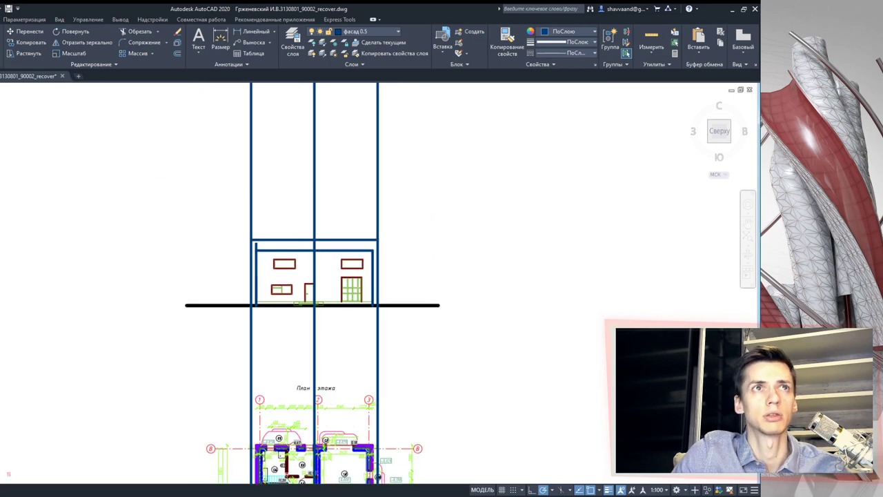
scroll(459, 331, "down", 2)
middle_click_drag(455, 376, 442, 296)
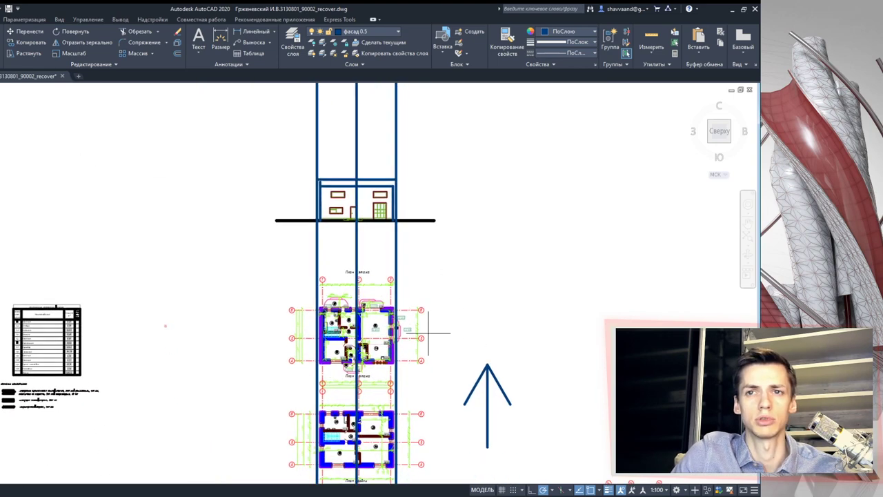
middle_click_drag(497, 452, 499, 376)
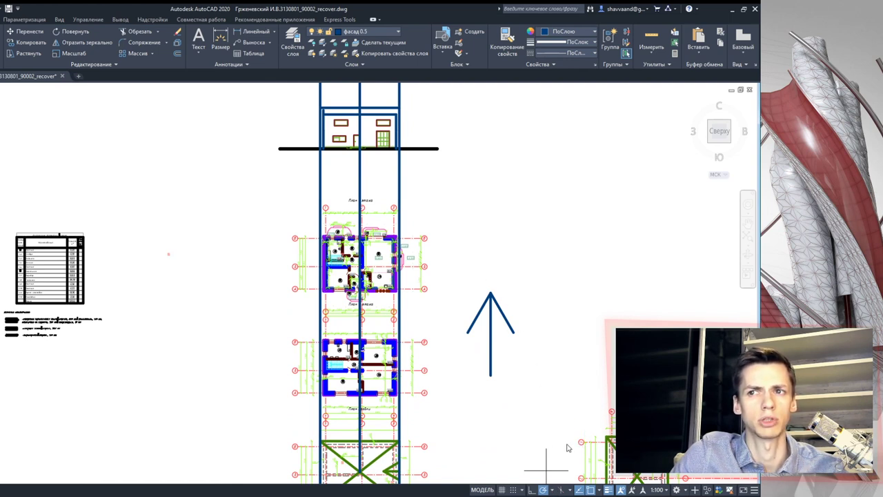
middle_click_drag(522, 299, 498, 352)
scroll(499, 352, "up", 6)
middle_click_drag(496, 246, 487, 345)
scroll(310, 288, "down", 2)
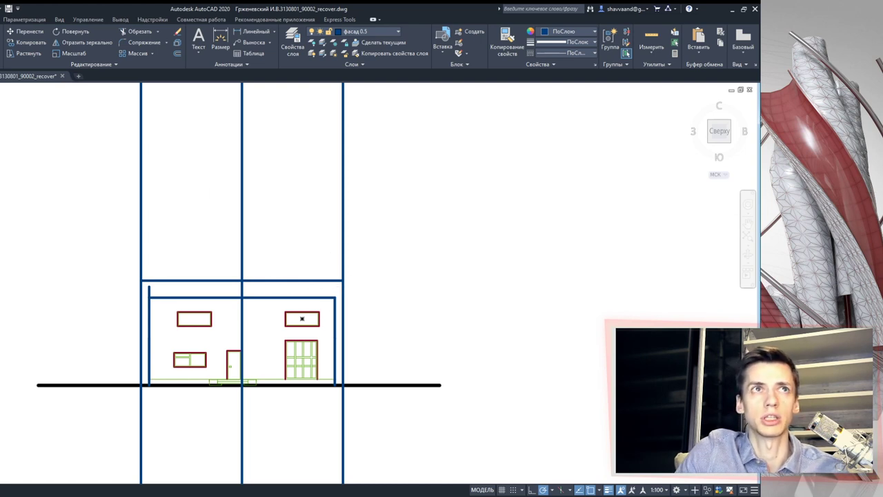
Step: Draw left and right sloping roof lines from the wall corners, crossing past the centre
scroll(112, 211, "up", 4)
left_click(187, 387)
scroll(338, 276, "down", 2)
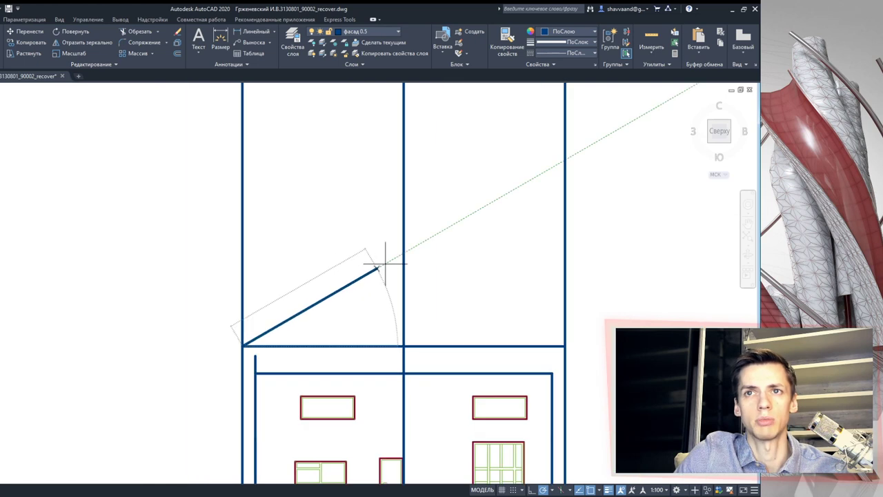
left_click(453, 269)
key("Escape")
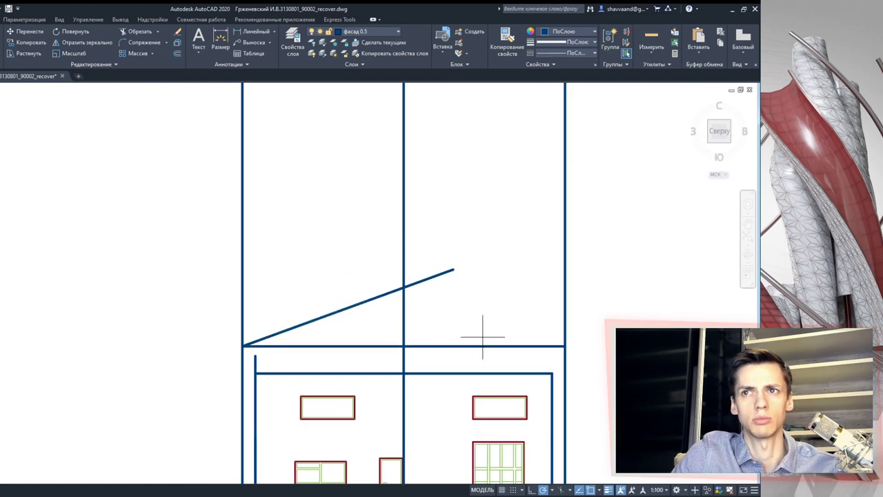
left_click(565, 346)
left_click(338, 264)
key("Escape")
Step: Check the roof plan, then begin selecting the elevation lines as cutting edges
scroll(409, 292, "up", 2)
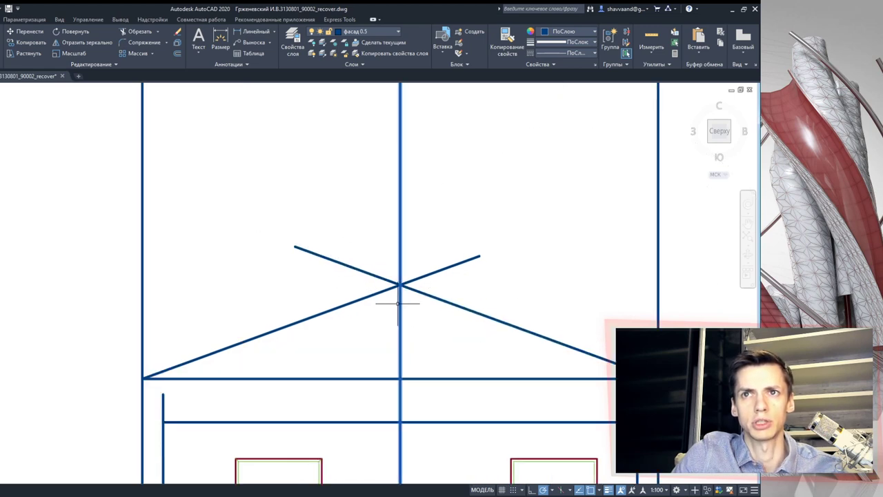
scroll(406, 283, "down", 5)
middle_click_drag(405, 283, 353, 140)
middle_click_drag(352, 331, 352, 207)
scroll(341, 420, "up", 4)
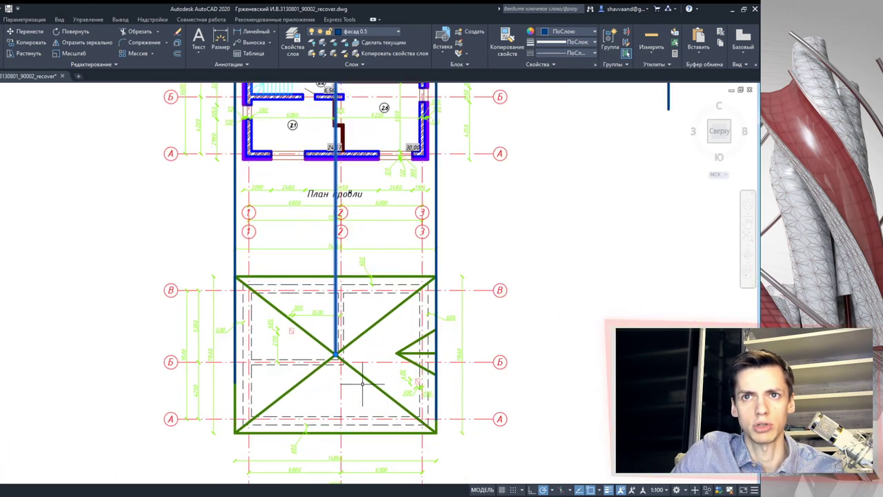
scroll(353, 364, "up", 3)
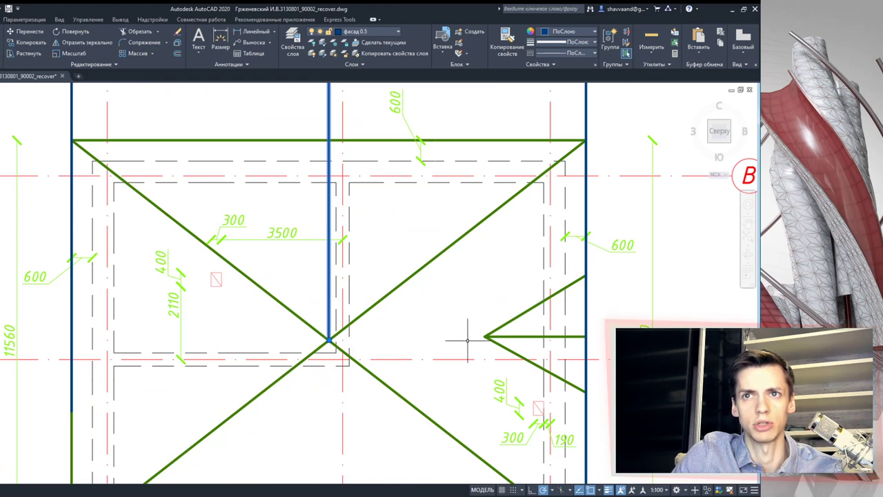
scroll(321, 339, "down", 3)
scroll(445, 287, "down", 3)
scroll(301, 191, "up", 4)
scroll(322, 331, "up", 3)
scroll(321, 331, "up", 3)
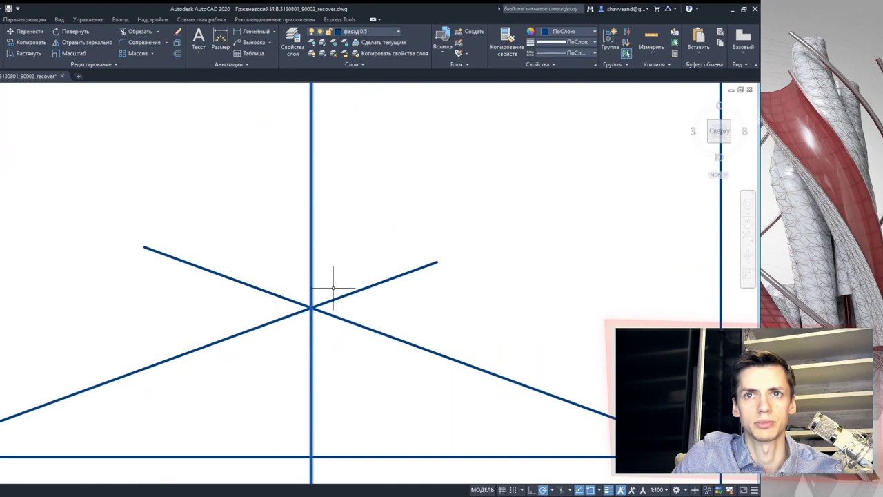
scroll(333, 287, "down", 5)
scroll(411, 302, "down", 2)
left_click(410, 322)
Step: Trim the right, centre and left lines above the roof into a clean gable apex
left_click(231, 243)
left_click(138, 32)
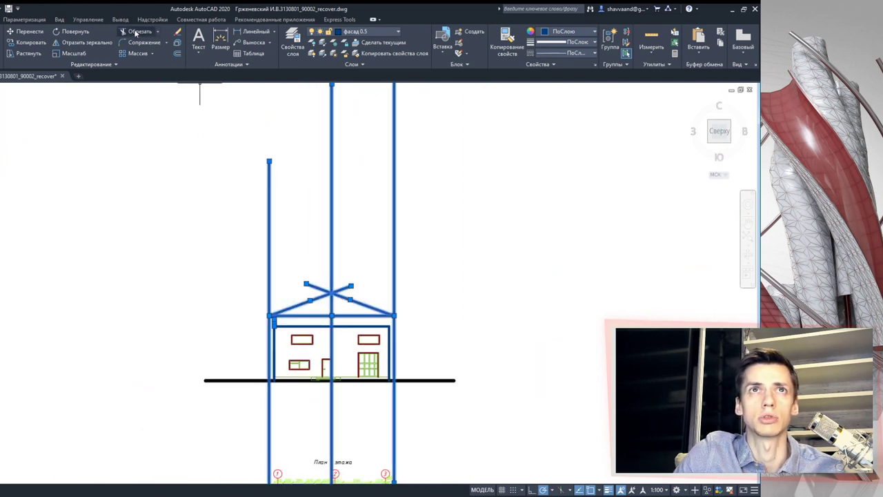
left_click(397, 283)
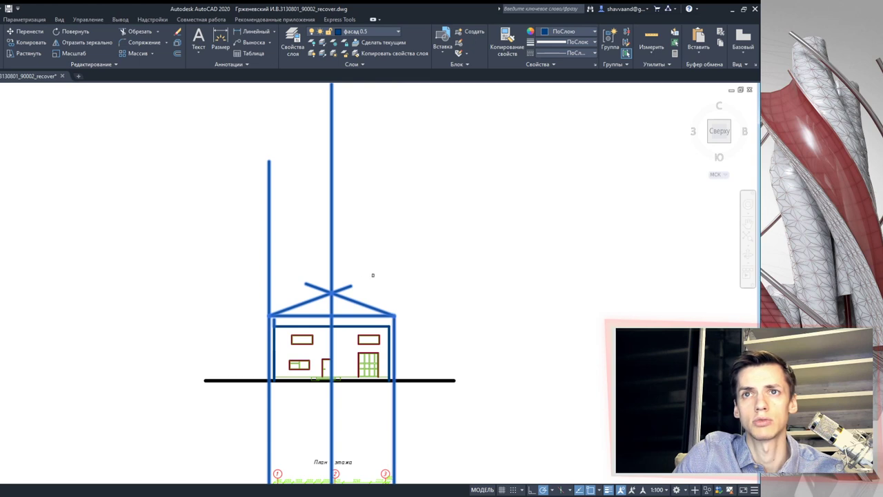
left_click(331, 281)
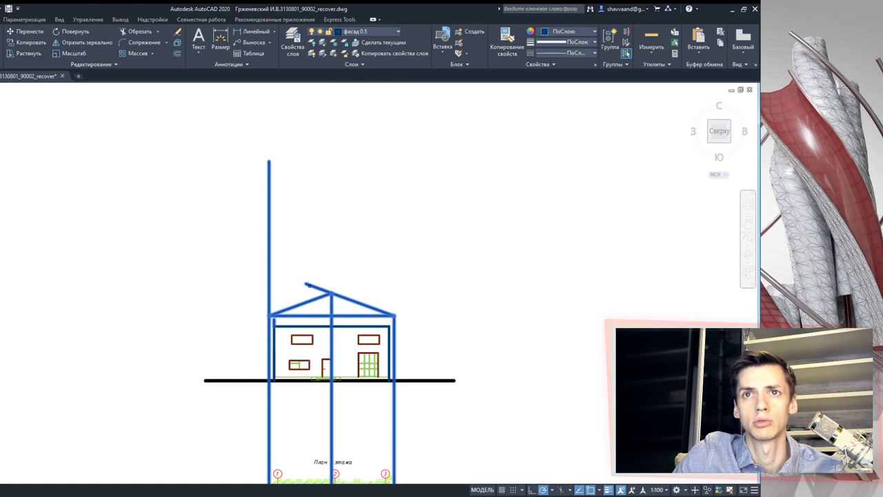
left_click(269, 276)
scroll(245, 316, "up", 4)
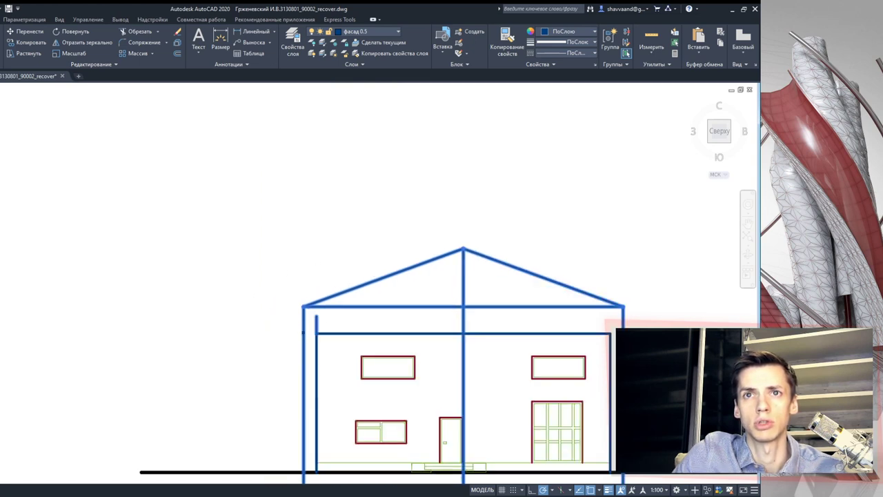
scroll(308, 334, "down", 4)
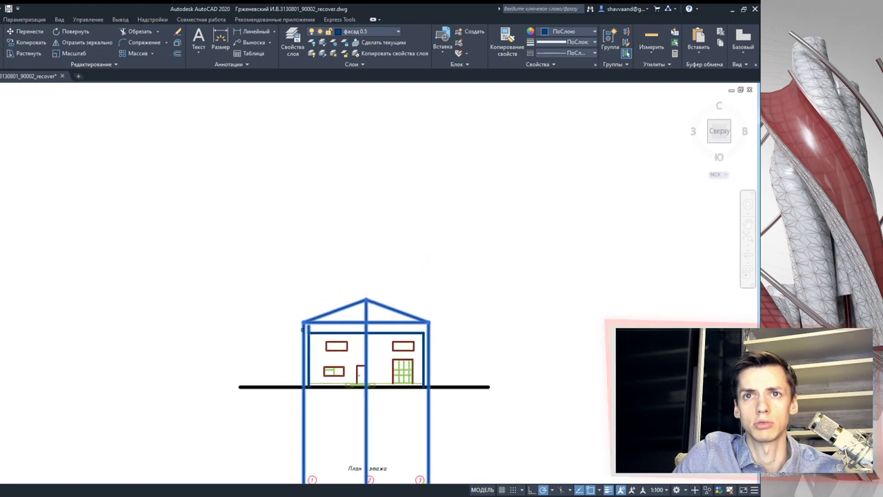
Step: Trim the outer projection lines between the roof and the ground line
left_click(458, 420)
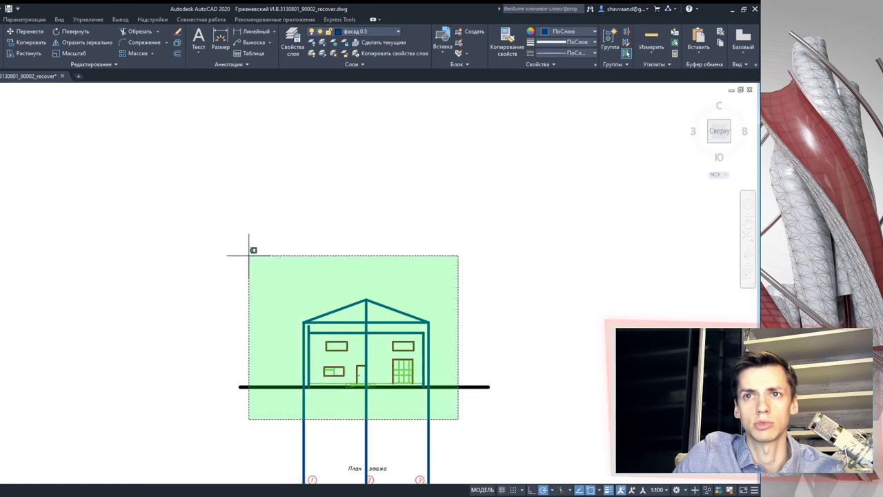
left_click(259, 265)
key("Escape")
scroll(391, 266, "up", 2)
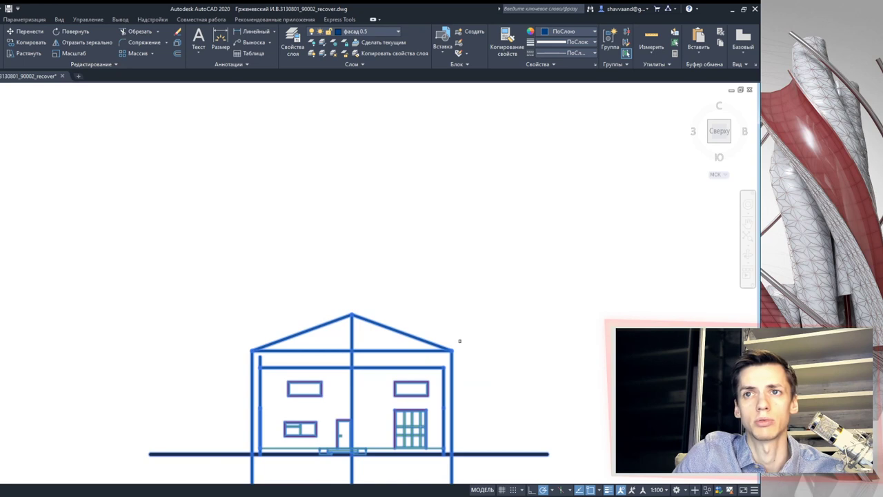
left_click(453, 358)
left_click(252, 386)
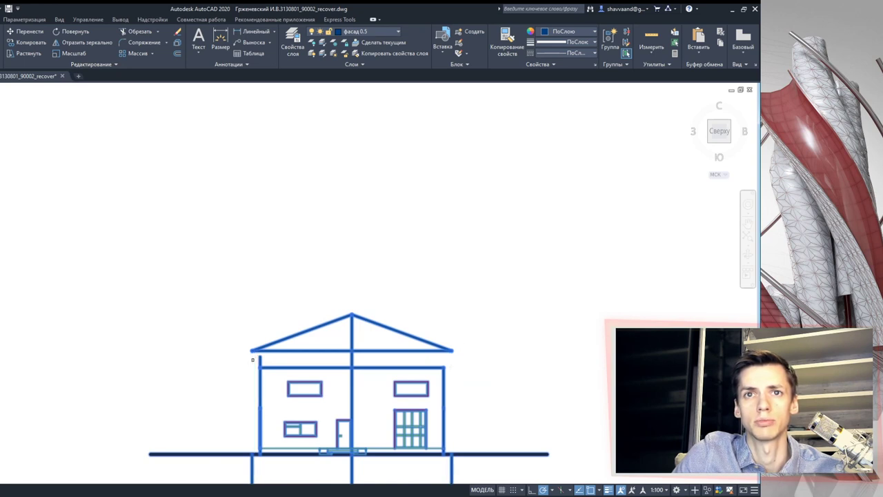
middle_click_drag(414, 476, 373, 310)
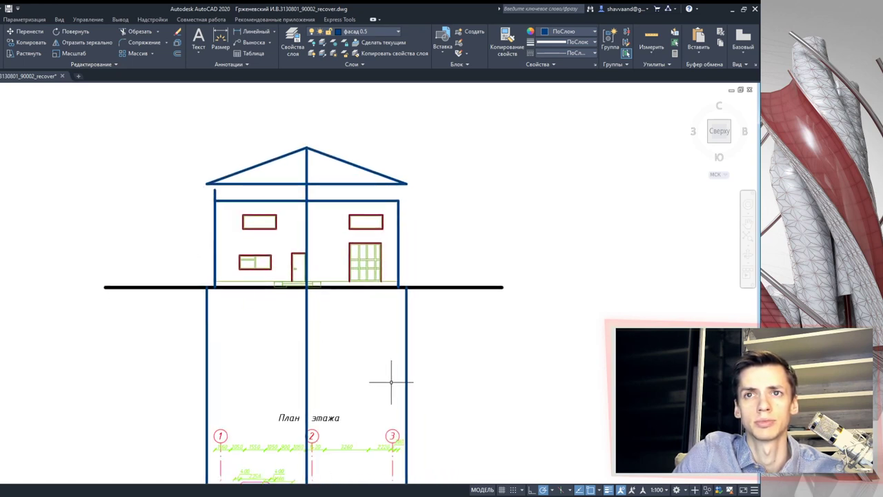
Step: Trim the right, centre and left projection lines below the ground line
left_click(381, 297)
left_click(270, 333)
left_click(207, 341)
scroll(259, 165, "up", 1)
scroll(231, 223, "up", 1)
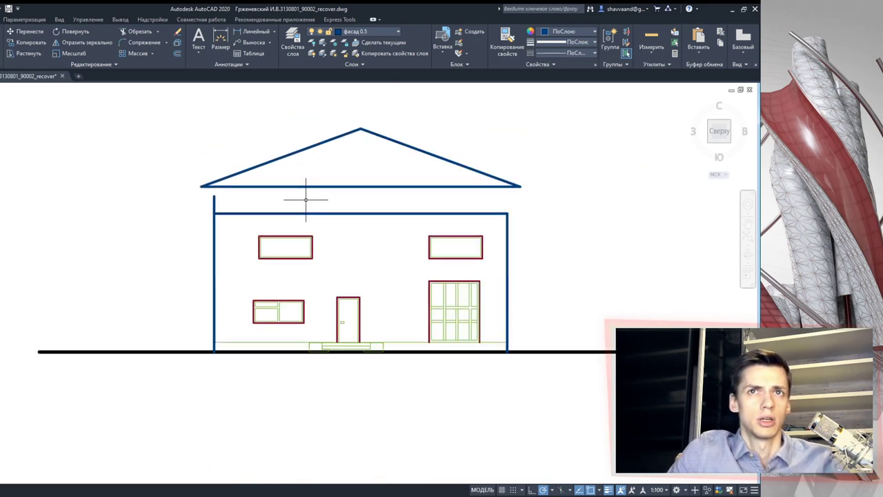
scroll(396, 220, "down", 2)
scroll(400, 218, "down", 2)
middle_click_drag(414, 358, 414, 231)
scroll(414, 231, "down", 1)
scroll(344, 283, "up", 3)
scroll(345, 283, "up", 4)
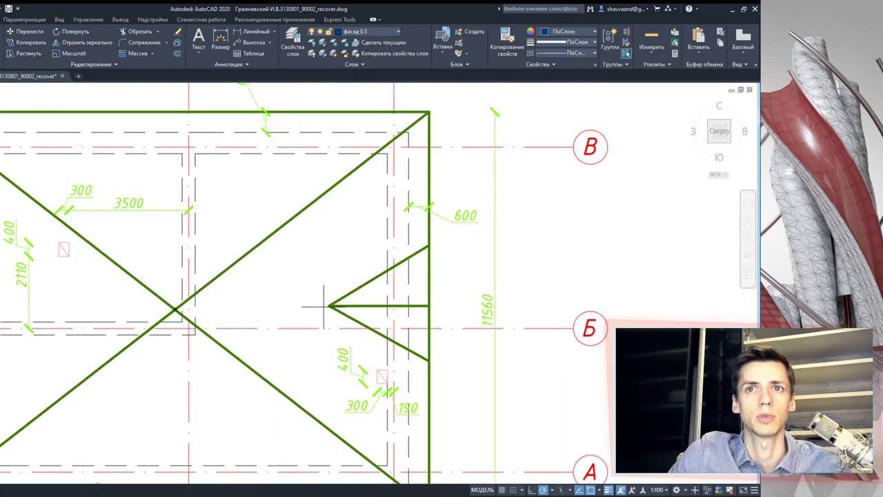
Step: Draw a vertical line from the roof plan's small gable apex up past the elevation roof
left_click(328, 303)
scroll(329, 303, "down", 6)
middle_click_drag(325, 194, 330, 414)
scroll(330, 157, "up", 3)
left_click(331, 158)
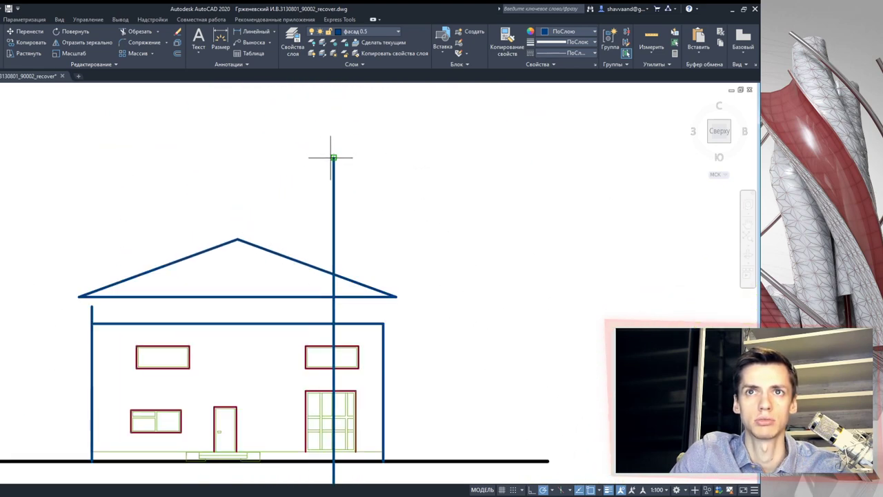
scroll(325, 138, "down", 3)
mouse_move(378, 303)
middle_mouse_down()
mouse_move(378, 262)
mouse_move(338, 90)
middle_mouse_up()
scroll(270, 377, "up", 3)
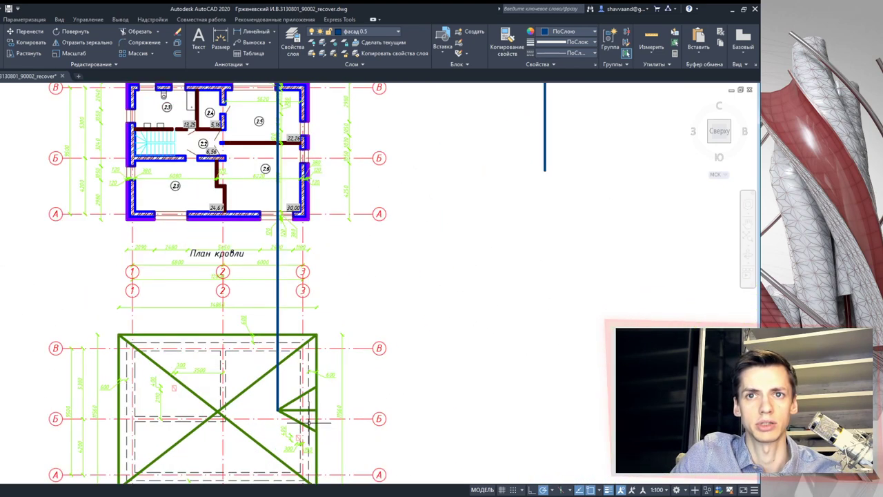
scroll(270, 377, "up", 3)
Step: Delete the short horizontal roof plan line, undo that, and reselect it
left_click(248, 372)
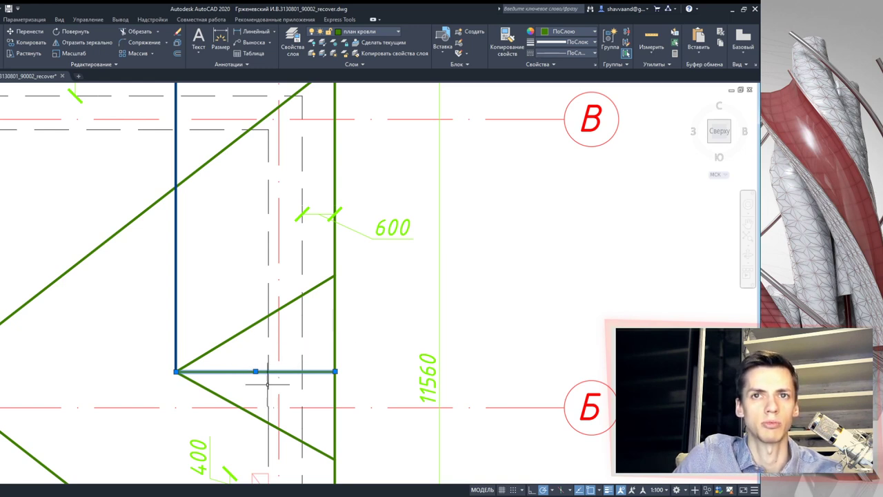
key("Delete")
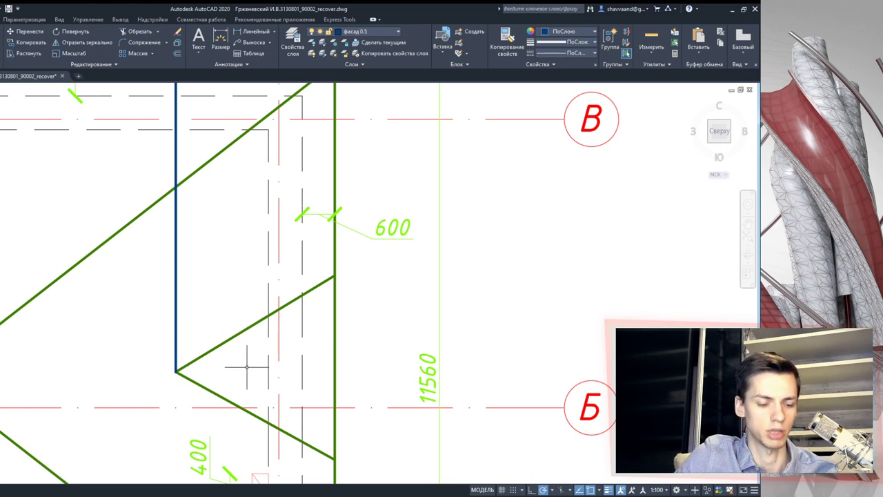
key("ctrl+z")
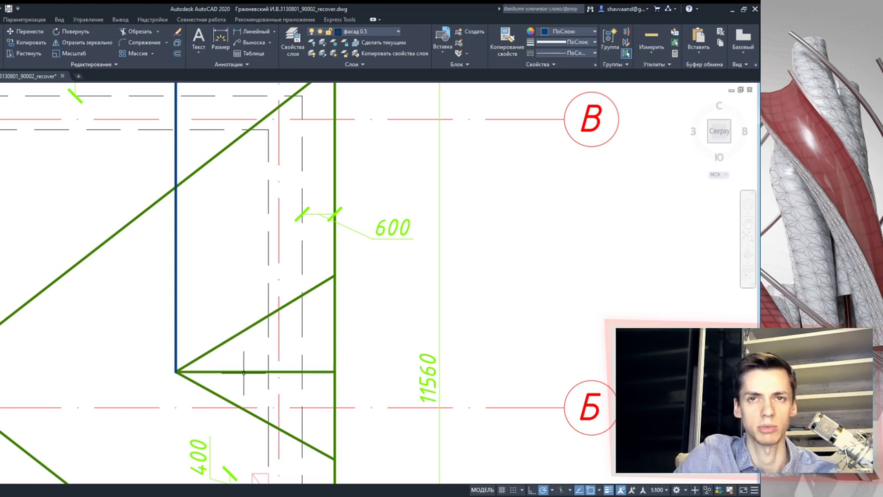
left_click(264, 372)
scroll(283, 324, "down", 6)
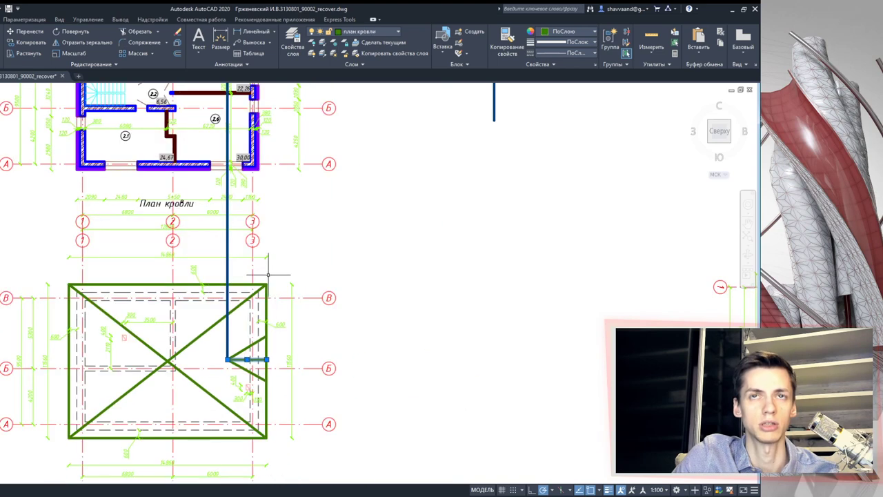
scroll(256, 244, "up", 6)
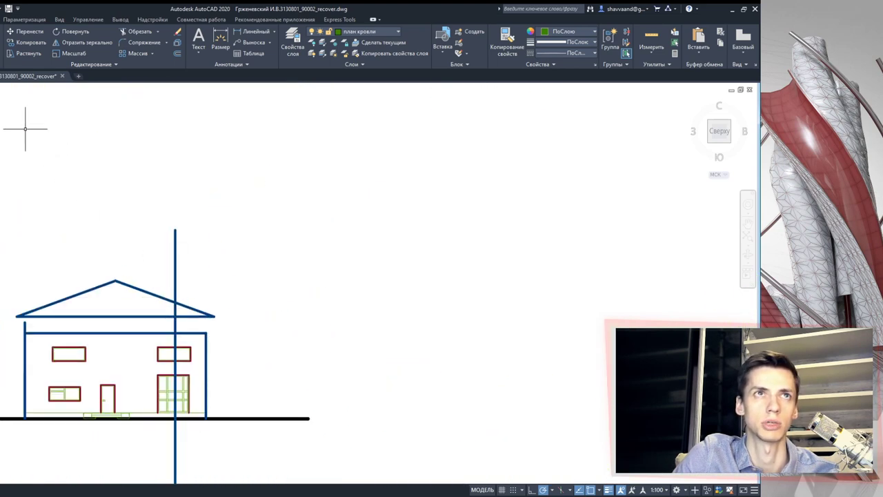
scroll(178, 290, "up", 2)
scroll(181, 303, "up", 2)
Step: Close the eave overhang with horizontal and vertical lines and delete the vertical projection line
left_click_drag(174, 343, 274, 379)
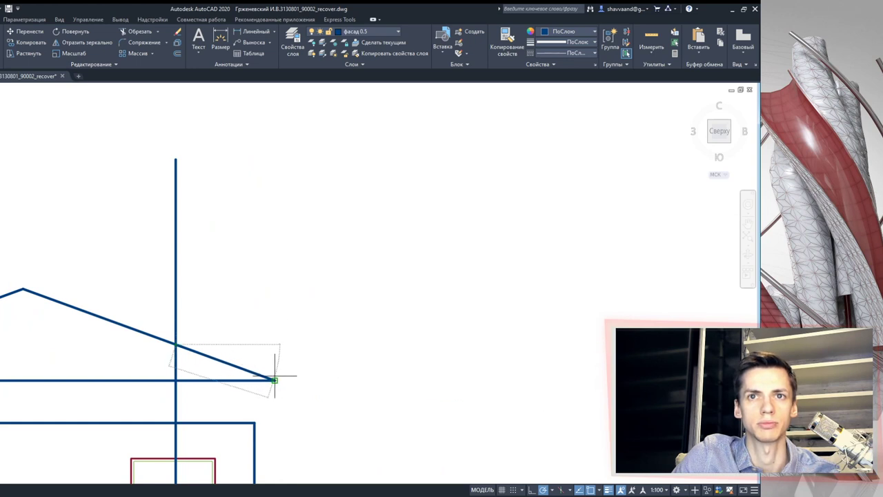
left_click(275, 344)
left_click(274, 380)
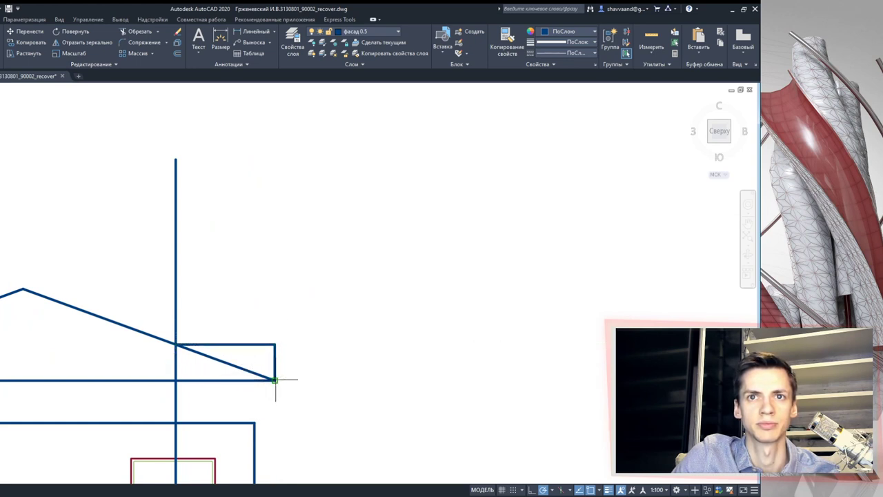
left_click(177, 307)
key("Delete")
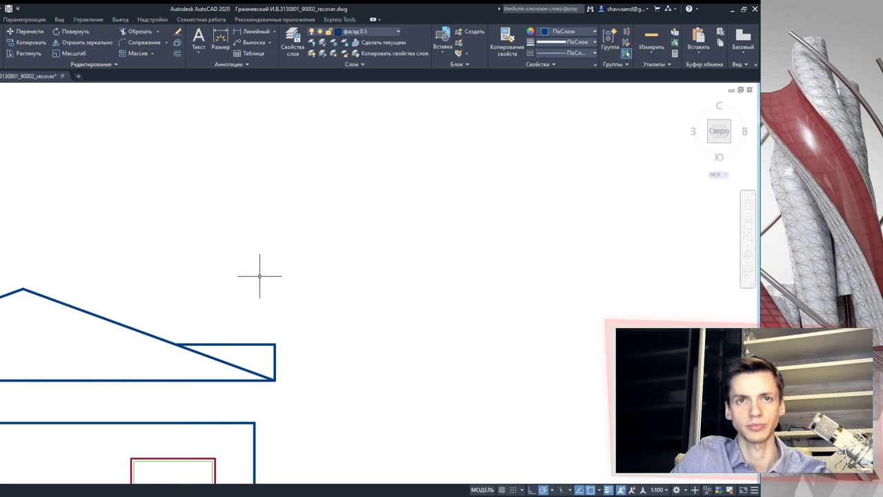
Step: Select the whole gable roof outline with a crossing window and start Move
scroll(265, 298, "down", 1)
scroll(295, 305, "down", 1)
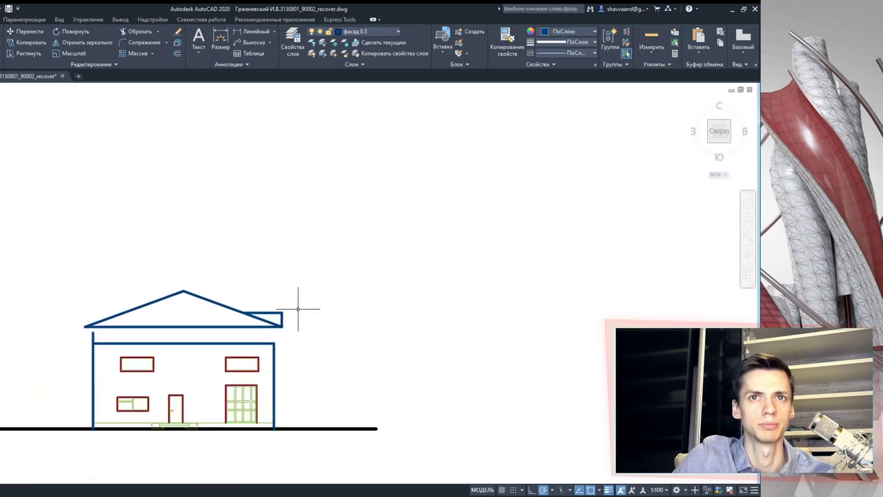
scroll(264, 340, "up", 4)
scroll(297, 348, "down", 2)
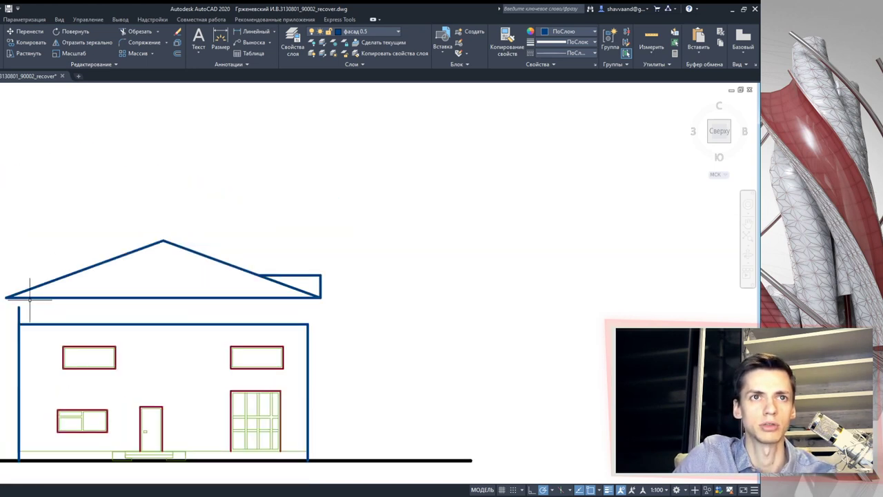
scroll(21, 303, "up", 2)
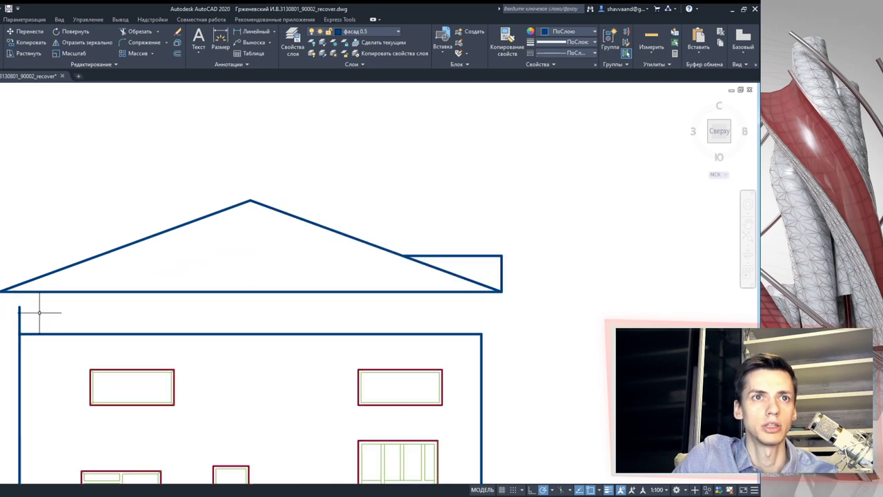
left_click_drag(536, 218, 3, 297)
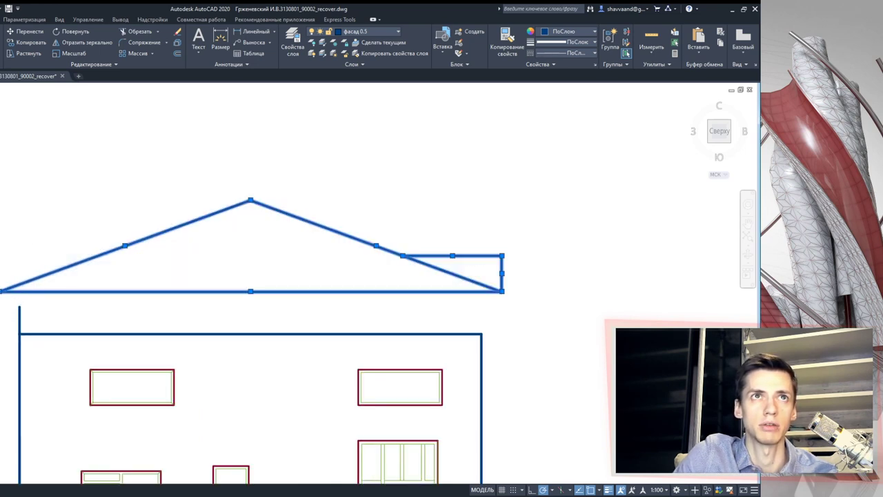
left_click(11, 33)
scroll(11, 288, "up", 3)
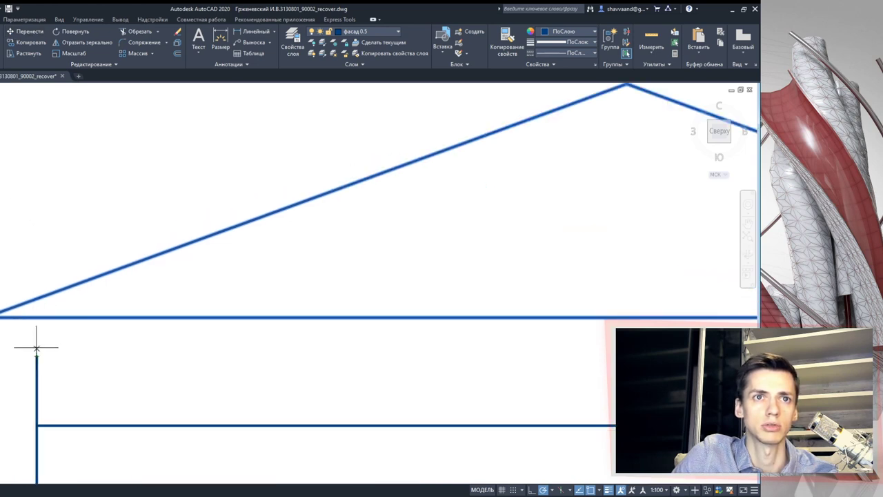
Step: Move the roof down onto the facade
left_click(37, 316)
left_click(44, 347)
scroll(85, 329, "down", 5)
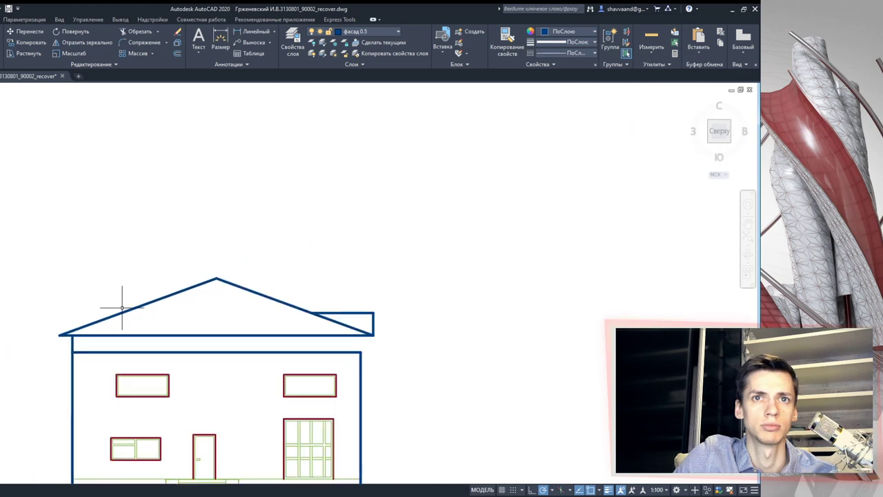
Step: Stretch the right wall's top grip up to the roof's eave corner
left_click(360, 366)
left_click(360, 352)
left_click(360, 335)
key("Escape")
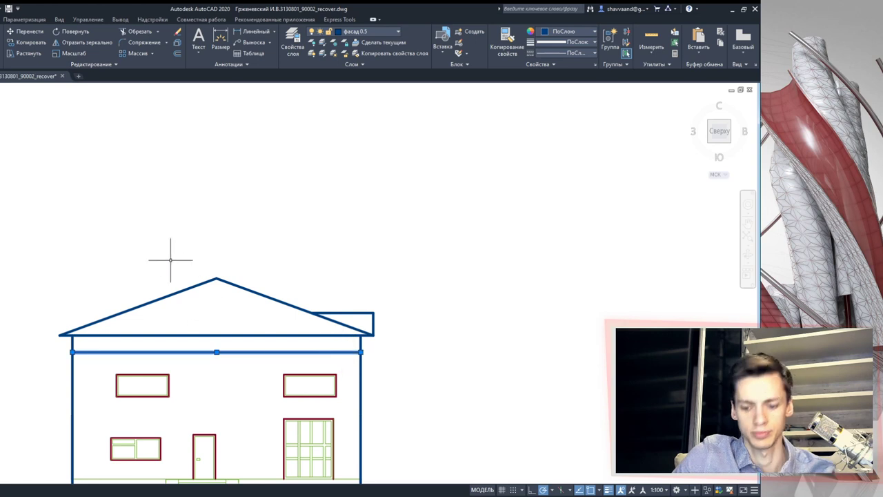
scroll(144, 218, "down", 2)
scroll(144, 218, "down", 2)
scroll(233, 276, "up", 4)
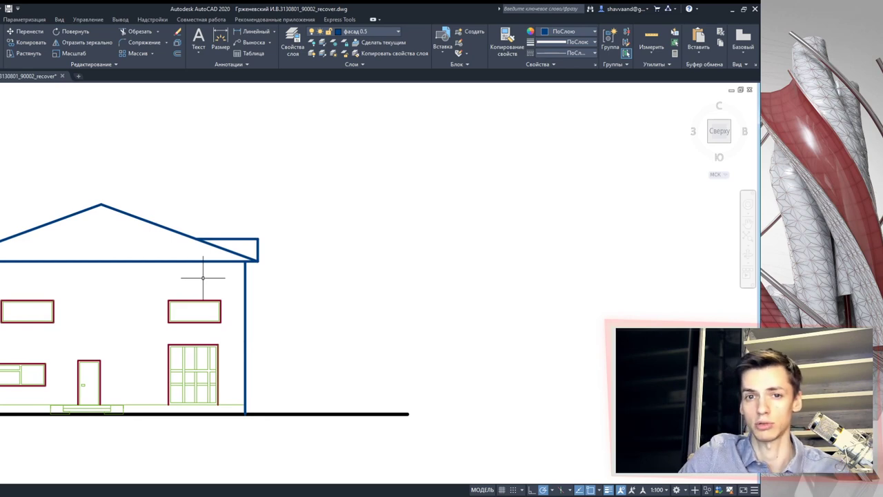
scroll(282, 286, "down", 2)
scroll(359, 329, "down", 2)
mouse_move(347, 347)
middle_mouse_down()
mouse_move(306, 310)
mouse_move(335, 327)
mouse_move(291, 341)
mouse_move(296, 394)
middle_mouse_up()
Step: Crossing-select one of the floor plans in the left-hand sheets
scroll(296, 394, "down", 1)
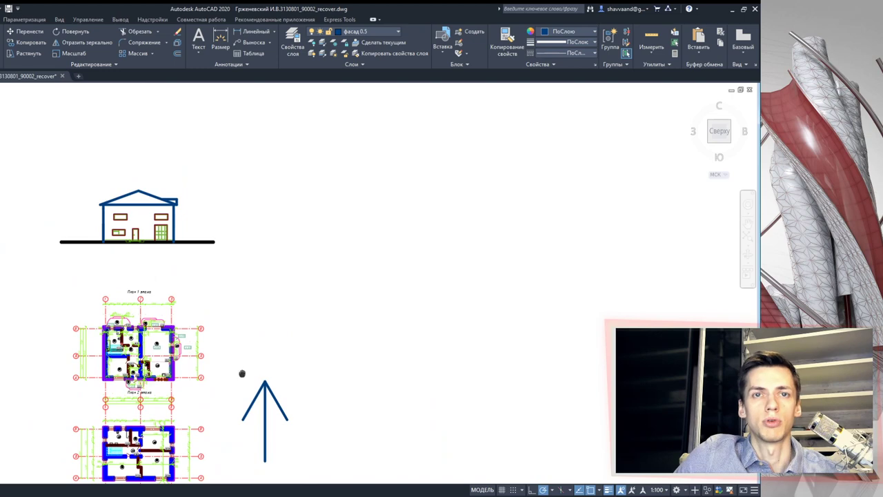
scroll(319, 338, "down", 1)
scroll(325, 360, "down", 1)
scroll(228, 376, "up", 2)
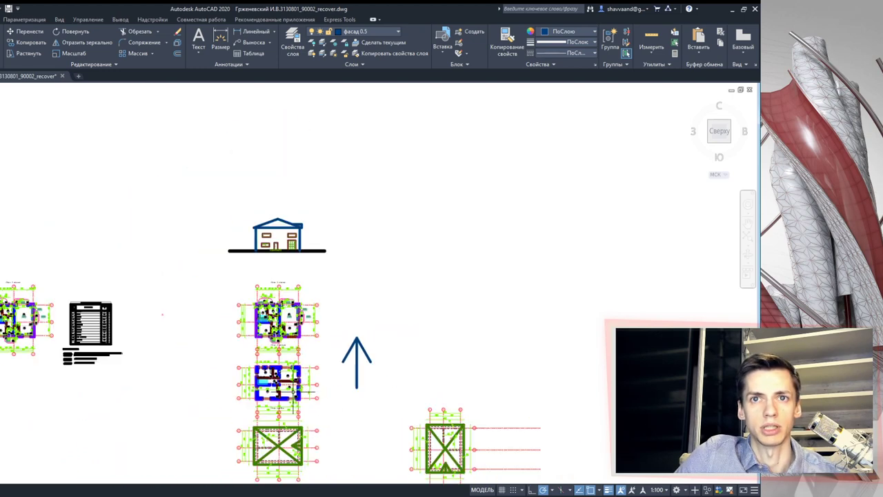
mouse_move(308, 384)
middle_mouse_down()
mouse_move(311, 335)
mouse_move(322, 339)
middle_mouse_up()
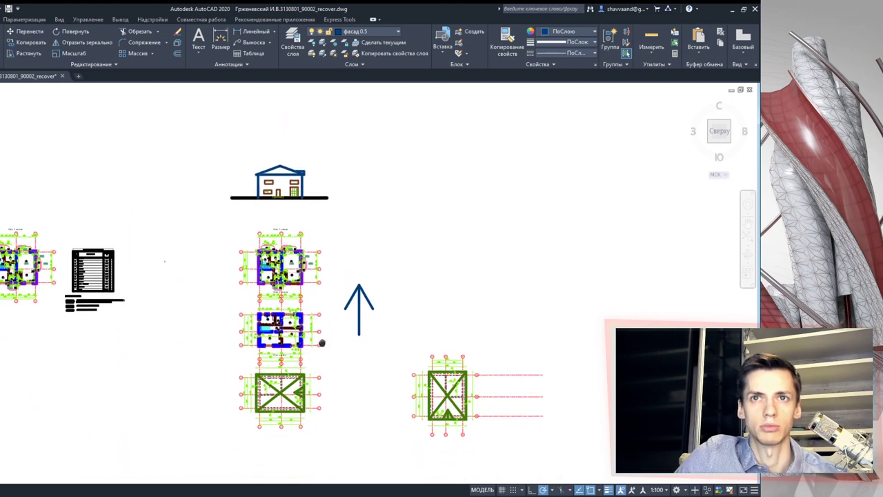
scroll(322, 339, "up", 4)
scroll(305, 347, "down", 2)
scroll(242, 330, "down", 2)
mouse_move(11, 305)
middle_mouse_down()
mouse_move(242, 330)
mouse_move(331, 364)
middle_mouse_up()
left_click(141, 338)
left_click(43, 219)
Step: Copy the floor plan to the right of the north arrow and select the new copy
left_click(27, 43)
left_click(93, 297)
middle_click_drag(387, 297, 103, 279)
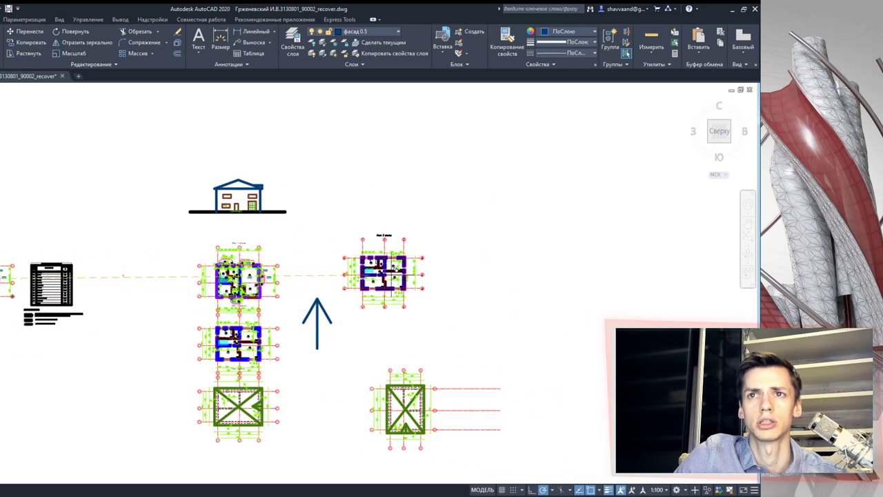
key("Escape")
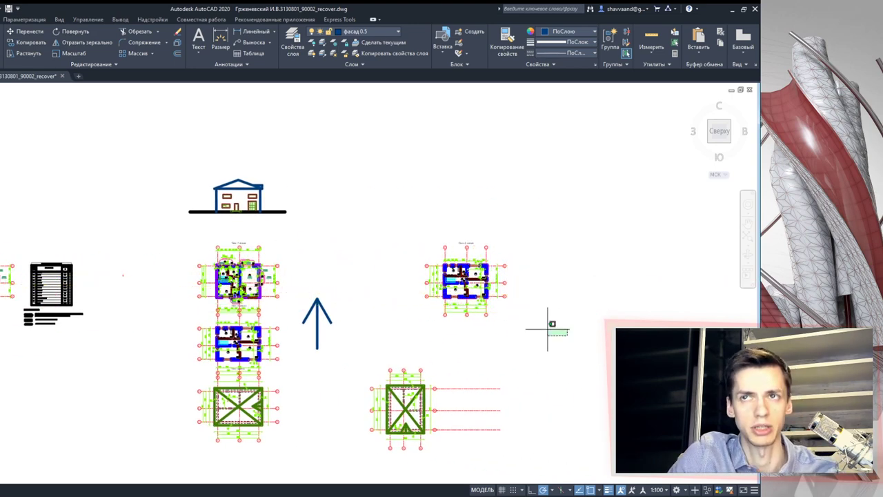
left_click(564, 327)
left_click(394, 212)
Step: Move the plan copy up and to the right, then rotate it a quarter turn
left_click(69, 32)
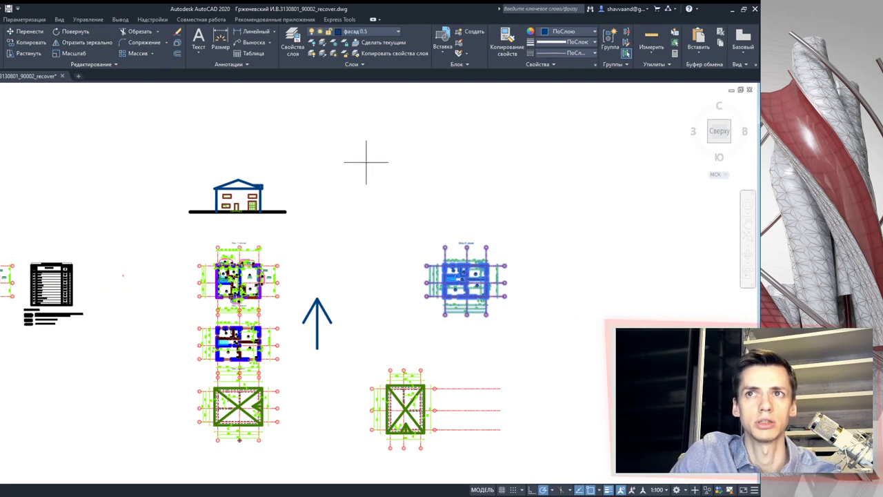
scroll(231, 264, "up", 3)
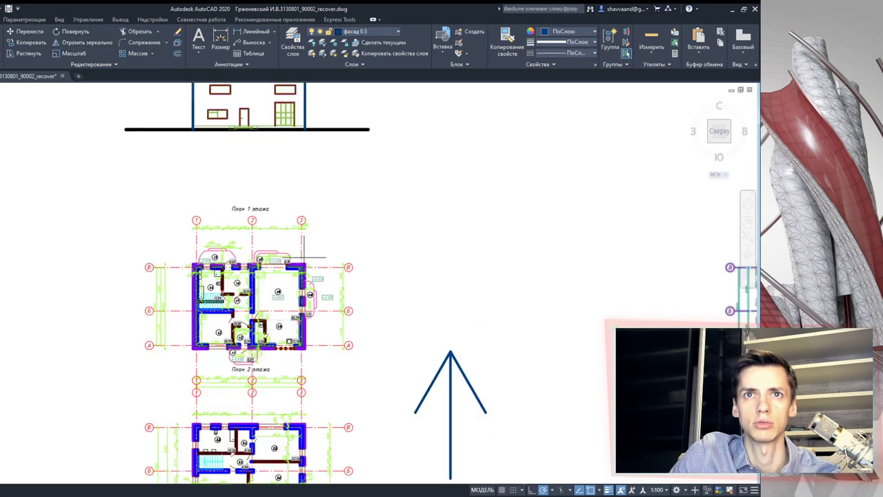
scroll(331, 207, "down", 2)
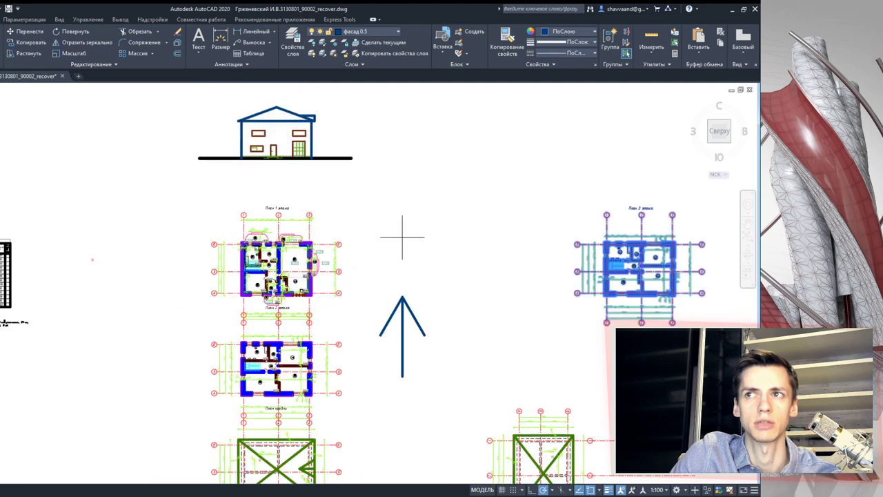
middle_click_drag(394, 233, 168, 233)
left_click(394, 265)
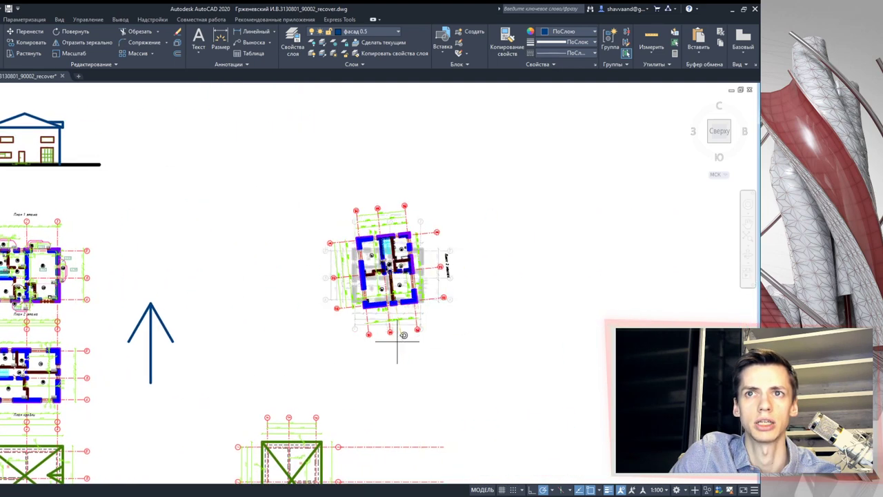
left_click(388, 369)
middle_click_drag(374, 361, 344, 323)
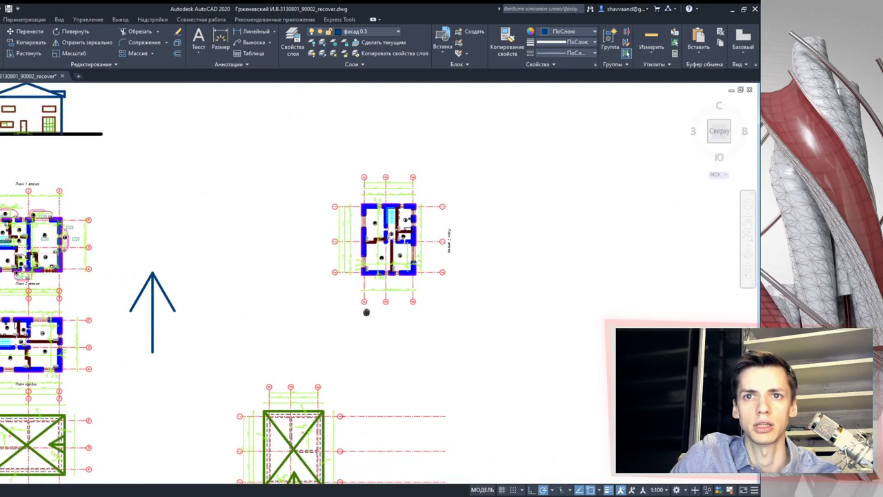
Step: Align the rotated plan over the roof plan, checking both sets of А and Б axis bubbles match
left_click_drag(440, 297, 338, 128)
left_click_drag(465, 279, 384, 185)
key("Escape")
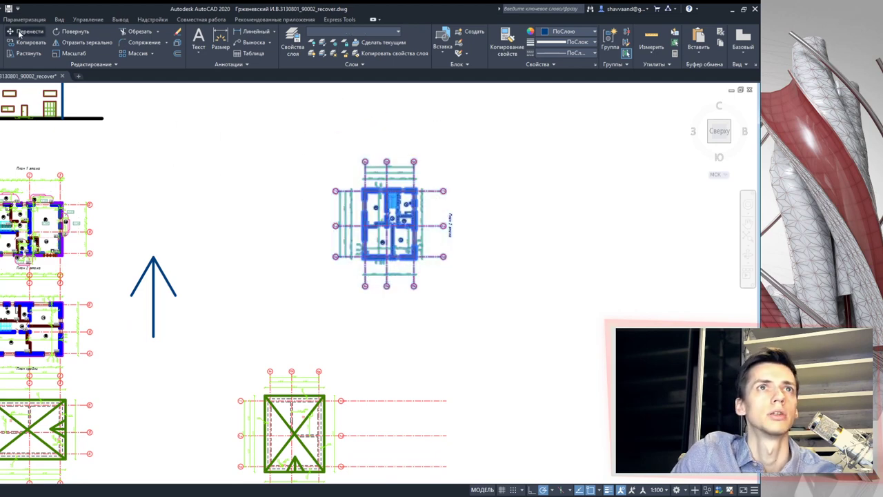
scroll(342, 290, "up", 2)
scroll(391, 302, "up", 2)
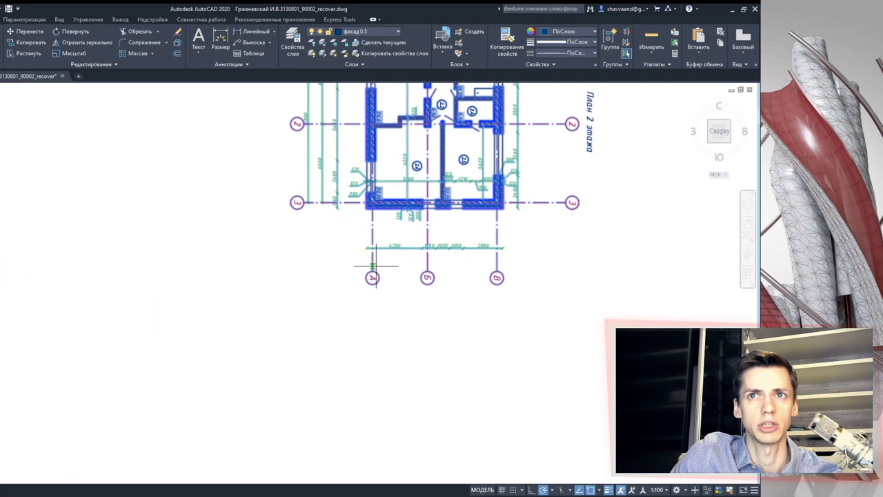
scroll(372, 269, "up", 5)
scroll(368, 275, "up", 5)
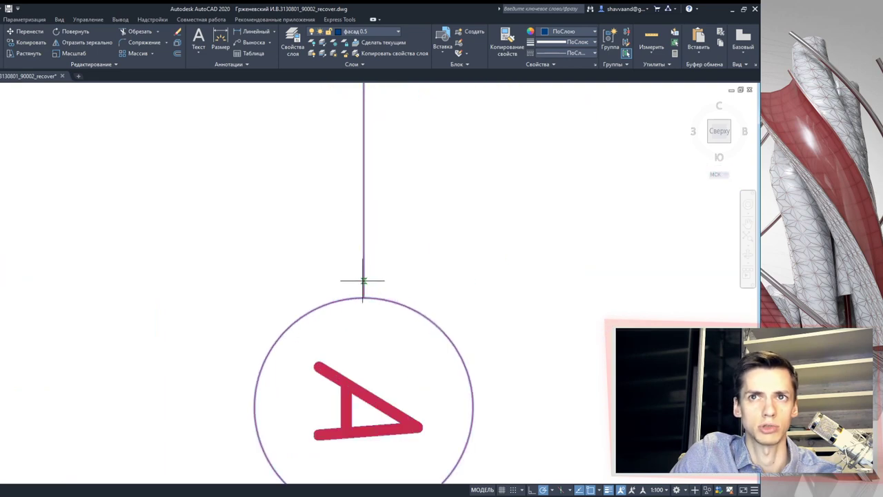
scroll(363, 281, "down", 3)
scroll(345, 289, "down", 5)
scroll(197, 305, "down", 2)
scroll(316, 296, "up", 5)
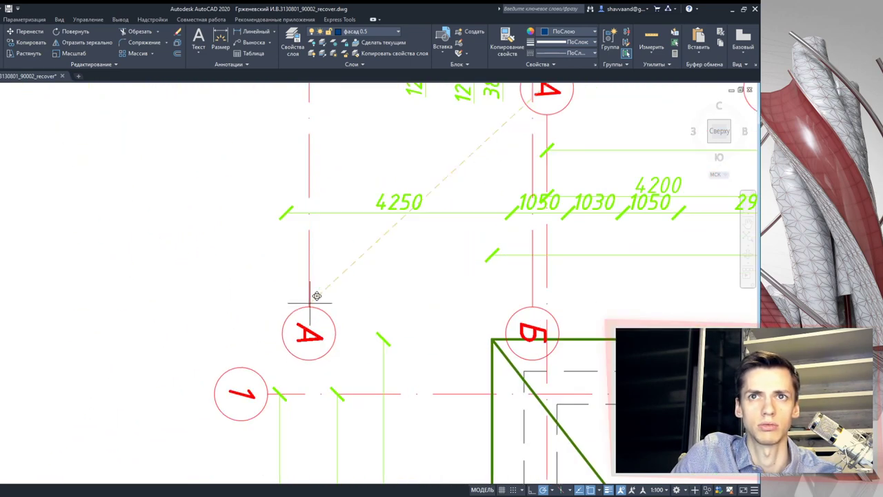
middle_click_drag(317, 296, 327, 223)
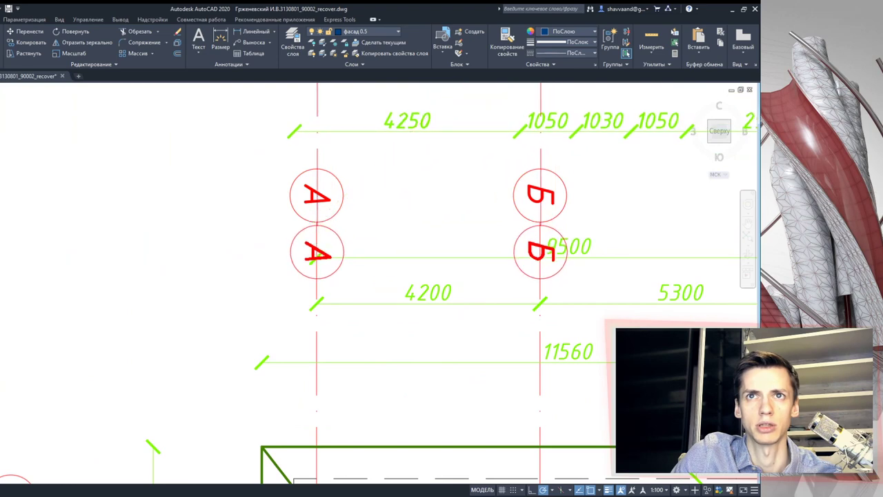
scroll(366, 234, "down", 3)
scroll(362, 220, "down", 4)
middle_click_drag(379, 216, 359, 249)
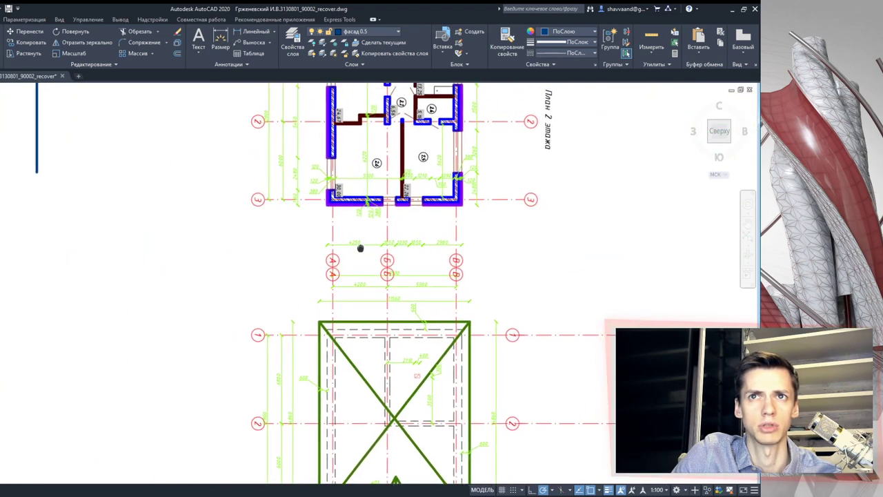
scroll(394, 243, "down", 4)
scroll(319, 259, "down", 3)
middle_click_drag(261, 287, 327, 306)
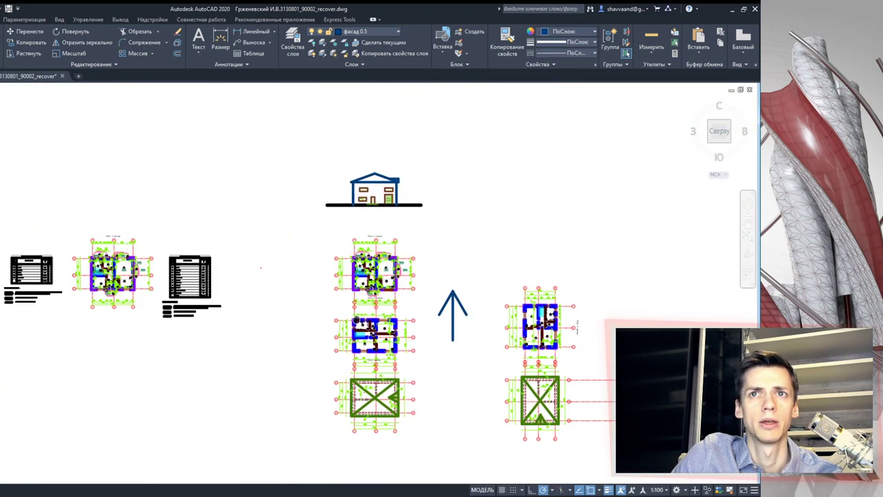
Step: Copy the middle floor plan to the upper right of the drawing
middle_click_drag(209, 301, 252, 329)
left_click(262, 321)
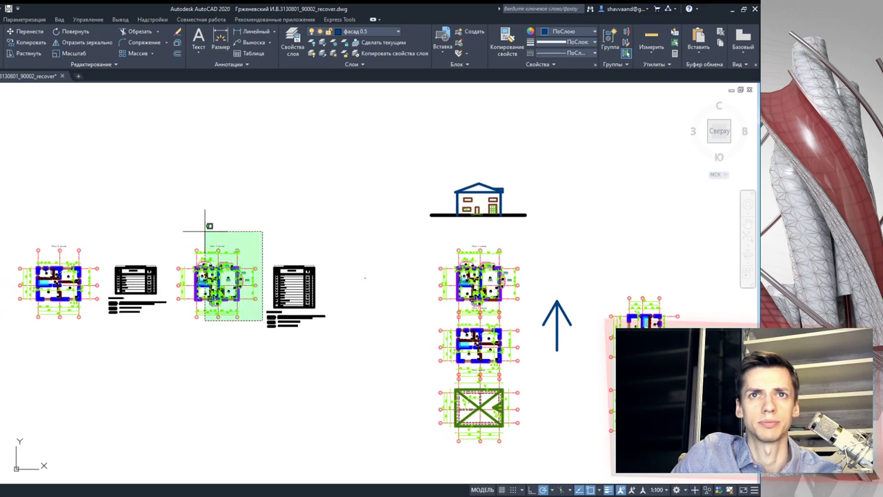
left_click(176, 191)
left_click(25, 42)
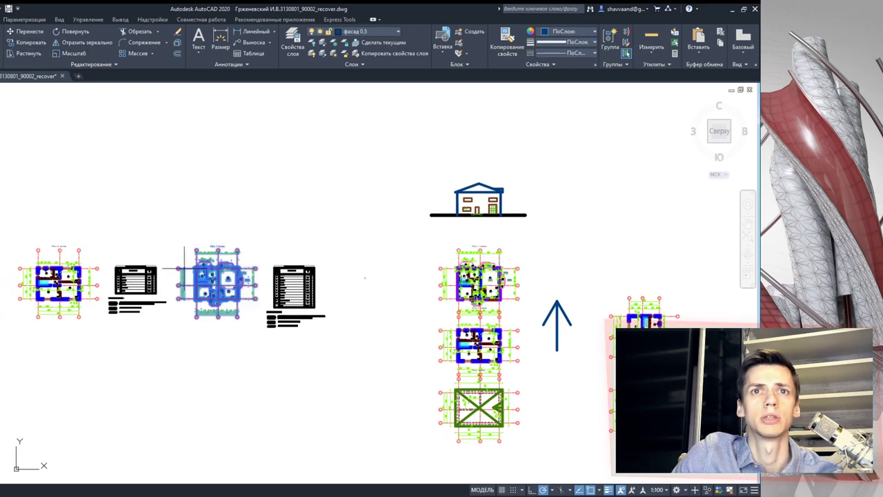
left_click(178, 284)
middle_click_drag(483, 276, 234, 281)
left_click(412, 222)
Step: Rotate the placed plan copy about its centre, lining it up with grid axis A
left_click(522, 270)
left_click(400, 142)
left_click(69, 35)
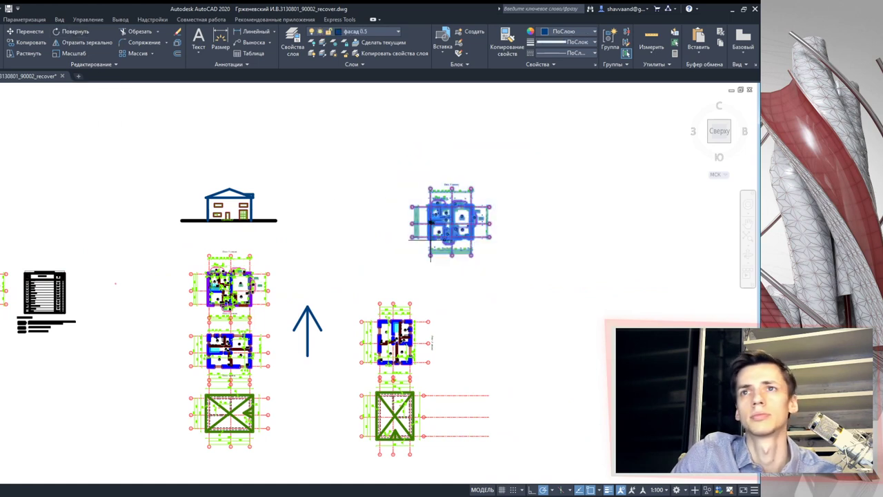
left_click(450, 217)
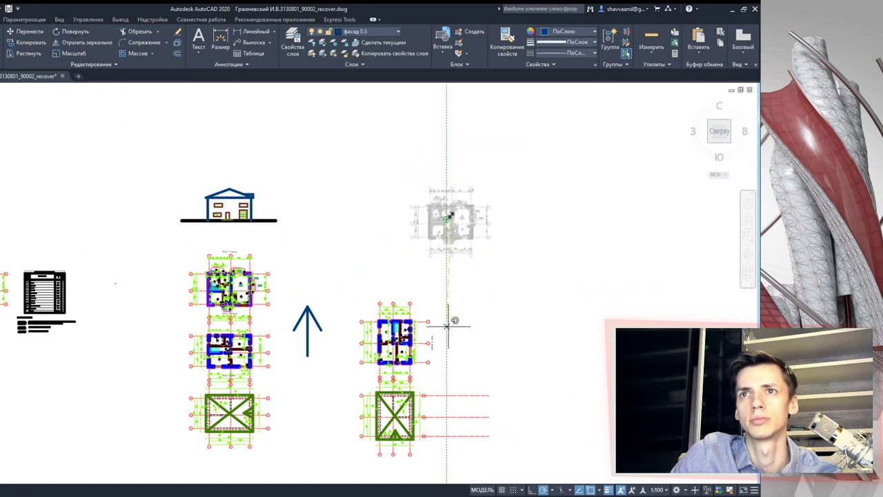
left_click(460, 262)
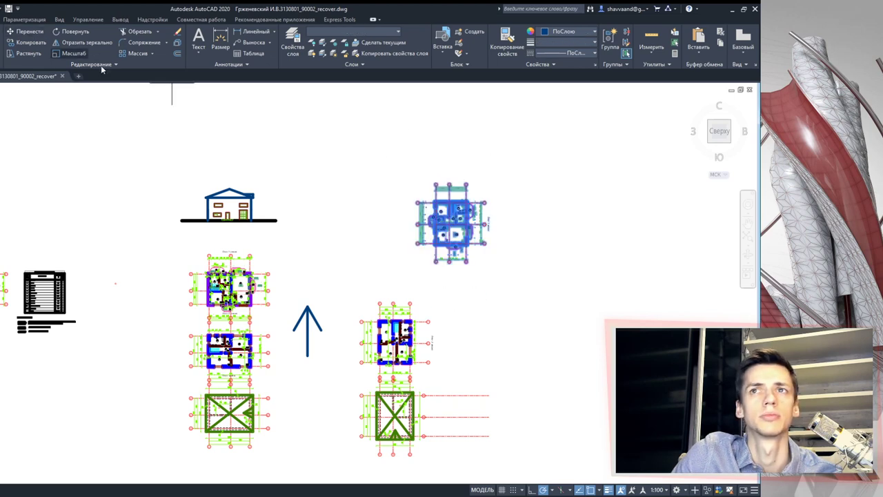
scroll(448, 266, "up", 3)
scroll(447, 265, "up", 3)
scroll(368, 206, "down", 4)
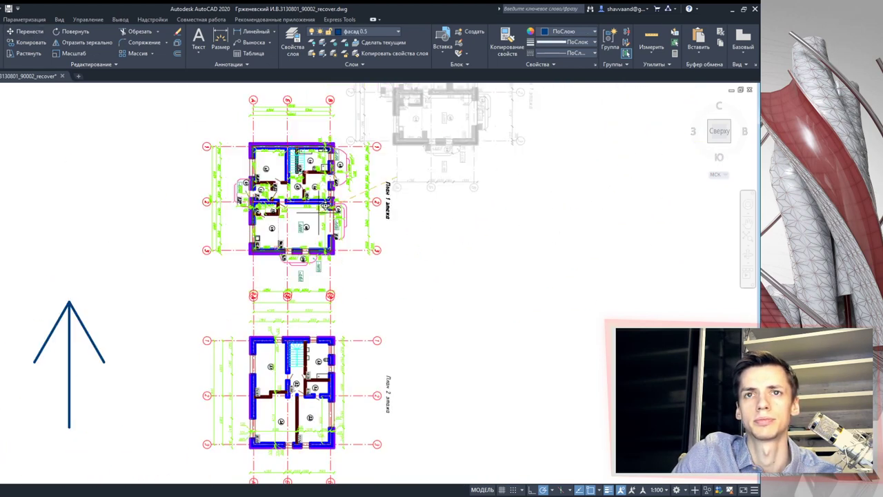
scroll(285, 279, "up", 4)
middle_click_drag(285, 278, 200, 297)
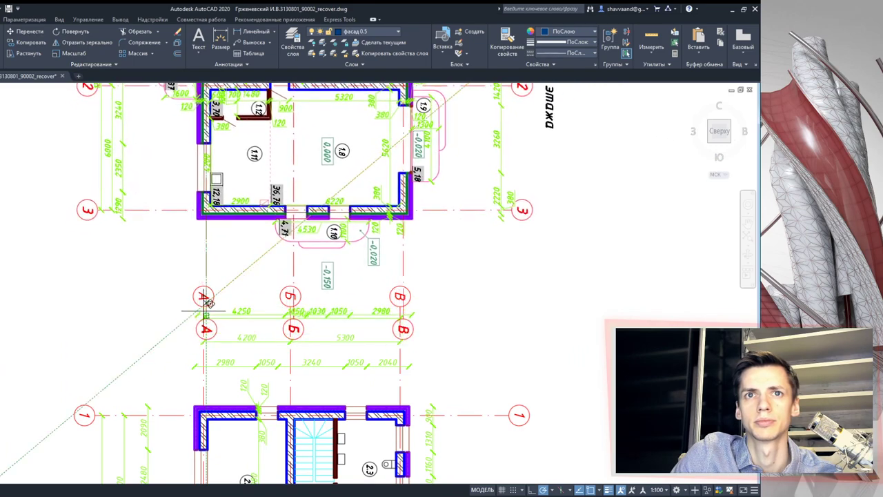
scroll(208, 298, "up", 5)
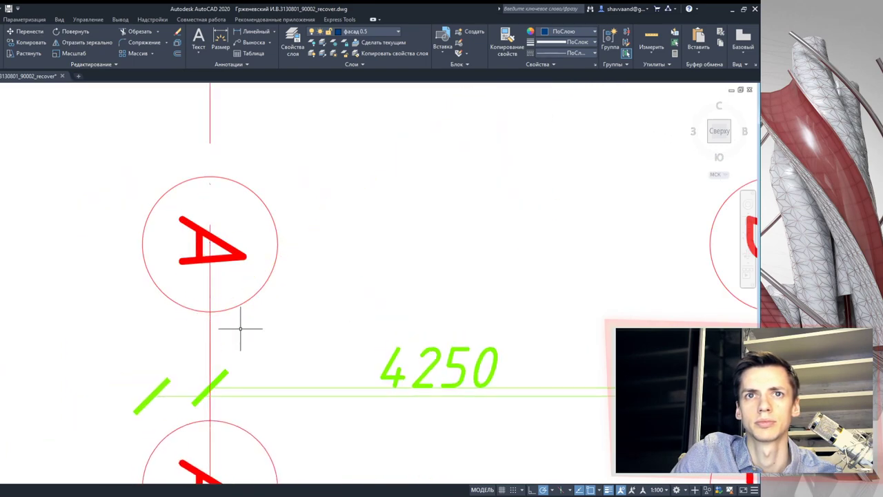
scroll(237, 332, "down", 8)
scroll(223, 303, "down", 2)
scroll(387, 386, "down", 2)
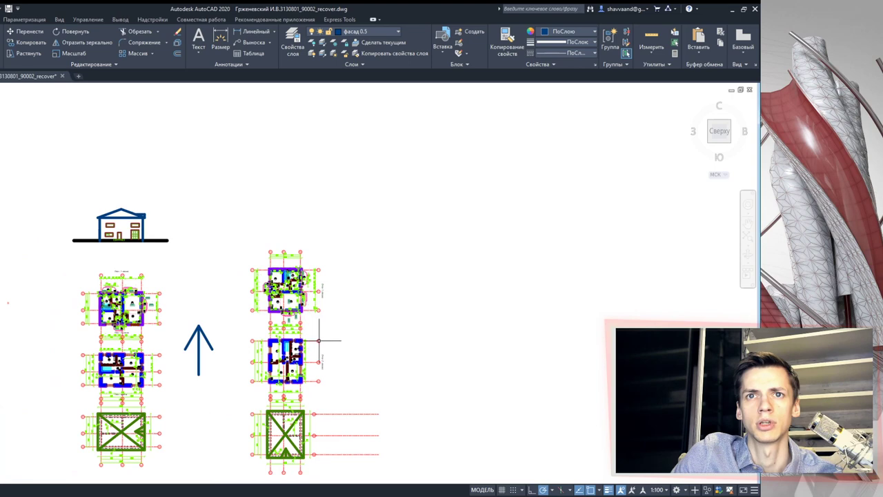
Step: Move the right column of plans lower, then extend the ground line to the right
left_click(413, 406)
left_click(224, 113)
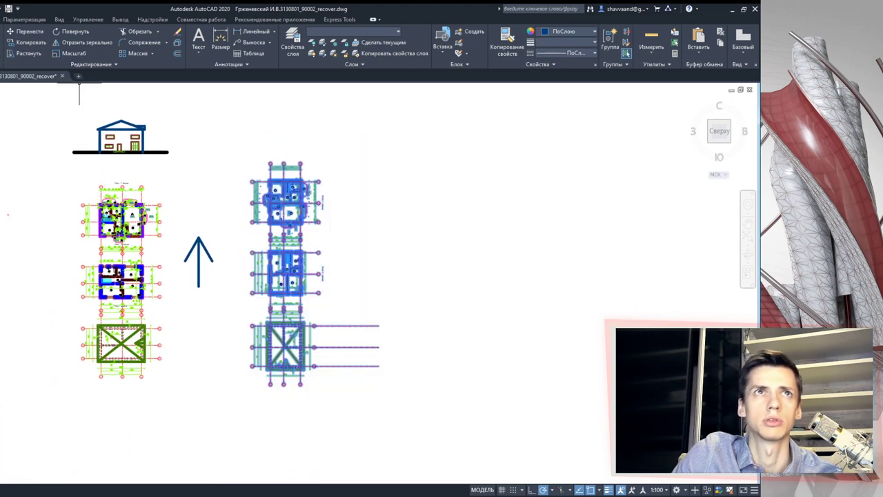
left_click(10, 36)
left_click(266, 175)
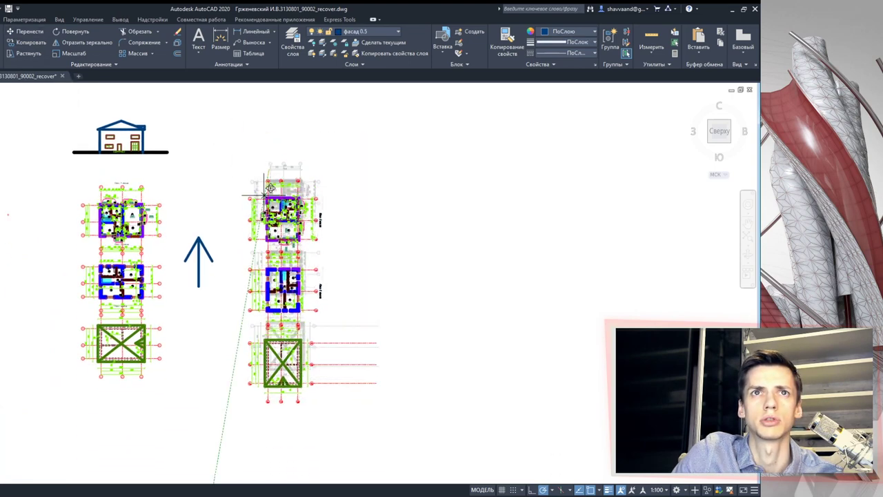
left_click(269, 208)
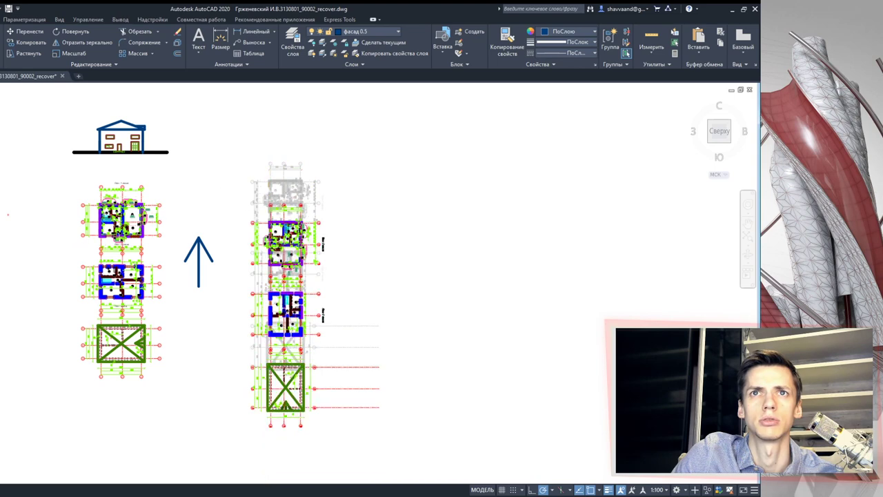
scroll(290, 200, "up", 2)
scroll(323, 239, "down", 2)
middle_click_drag(322, 239, 329, 251)
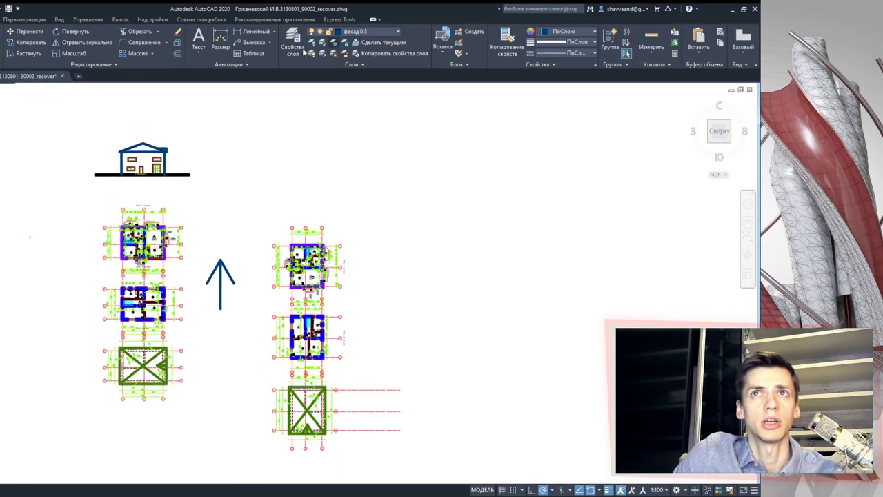
left_click(187, 174)
left_click(398, 174)
Step: Draw a horizontal ground line from the elevation's wall-ground corner far to the right
key("Escape")
scroll(242, 147, "up", 2)
scroll(207, 166, "down", 1)
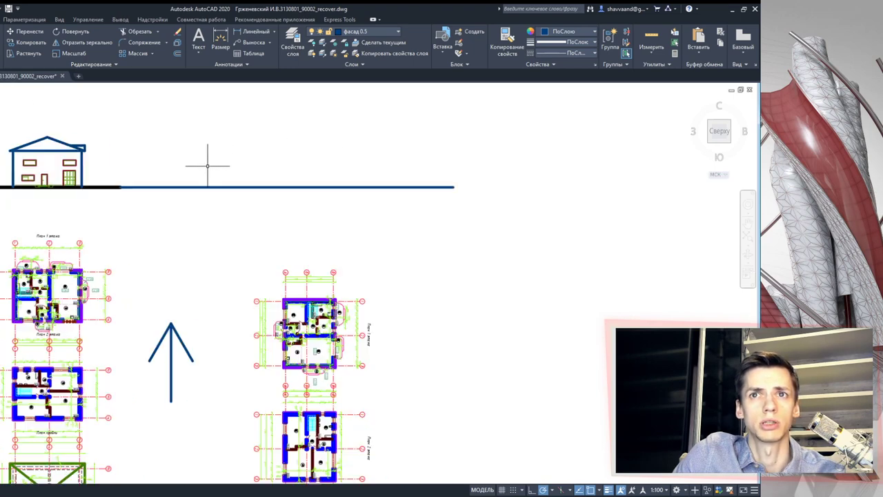
middle_click_drag(278, 234, 281, 205)
scroll(285, 261, "down", 3)
scroll(258, 159, "down", 2)
mouse_move(262, 142)
middle_mouse_down()
mouse_move(252, 225)
mouse_move(267, 243)
middle_mouse_up()
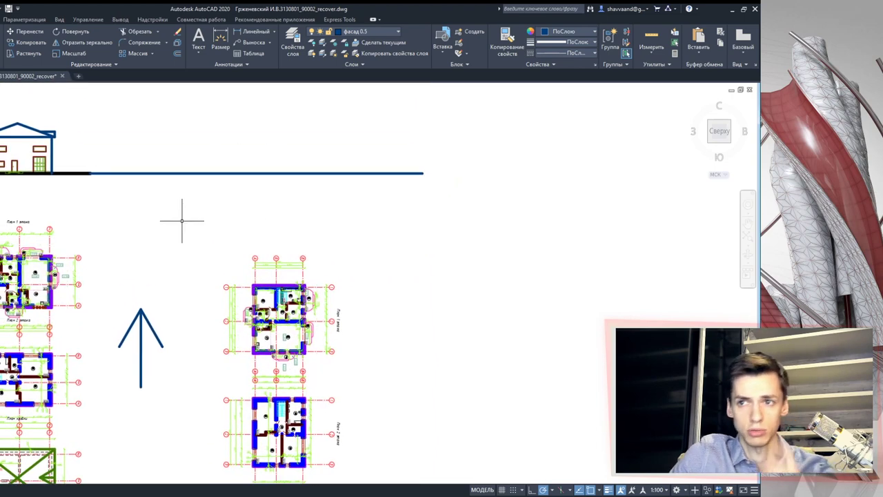
scroll(207, 242, "up", 2)
scroll(124, 276, "up", 3)
scroll(107, 292, "up", 2)
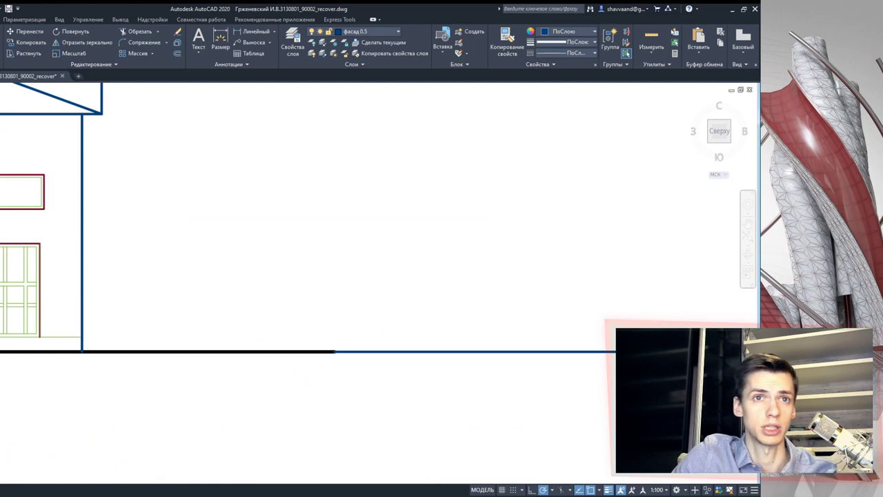
left_click(80, 338)
scroll(280, 320, "down", 3)
scroll(368, 299, "down", 2)
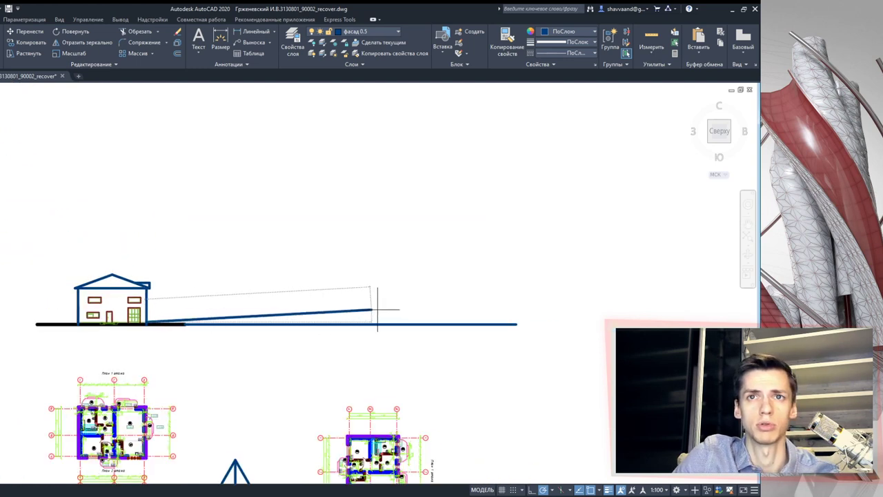
left_click(545, 320)
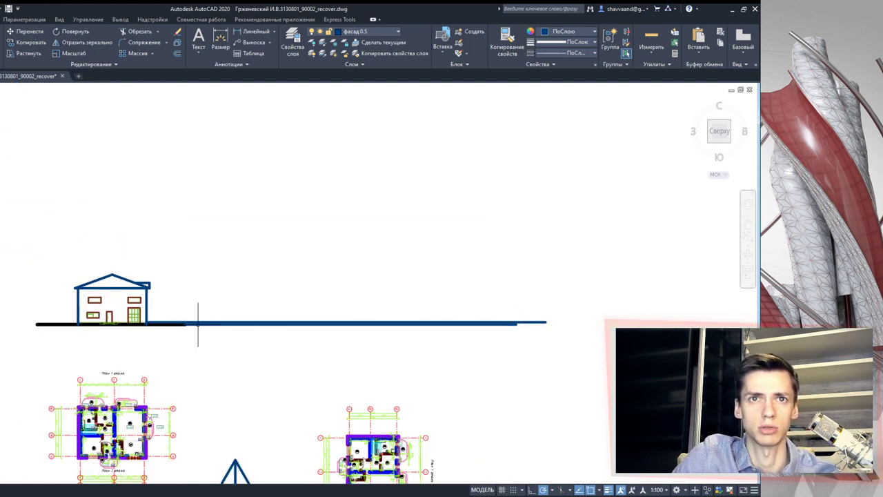
Step: Pan and zoom to bring the first-floor plan into view below the elevation
scroll(185, 324, "up", 4)
scroll(17, 302, "up", 2)
scroll(14, 302, "up", 2)
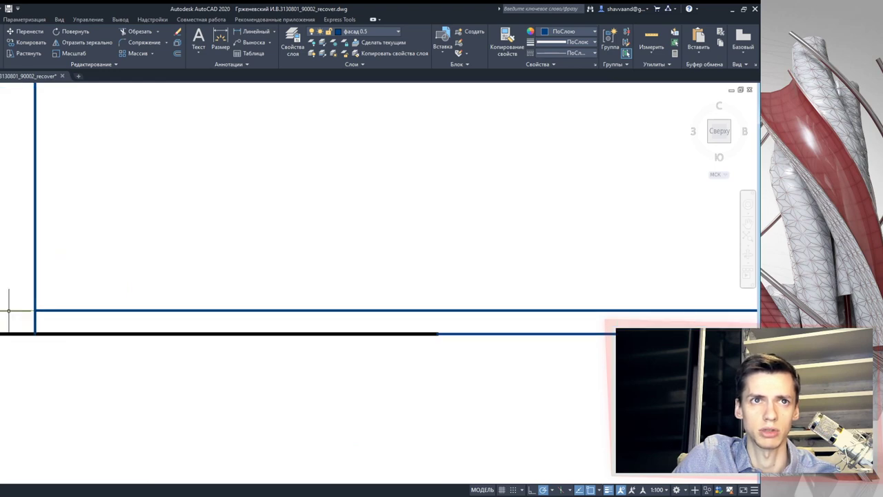
scroll(15, 318, "down", 2)
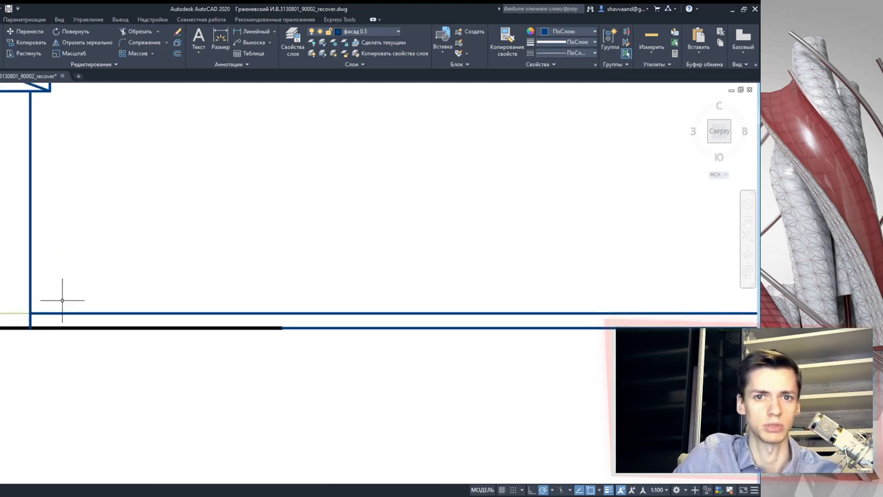
scroll(276, 315, "down", 3)
scroll(315, 344, "down", 2)
scroll(369, 378, "up", 2)
middle_click_drag(373, 470, 287, 356)
scroll(287, 356, "up", 2)
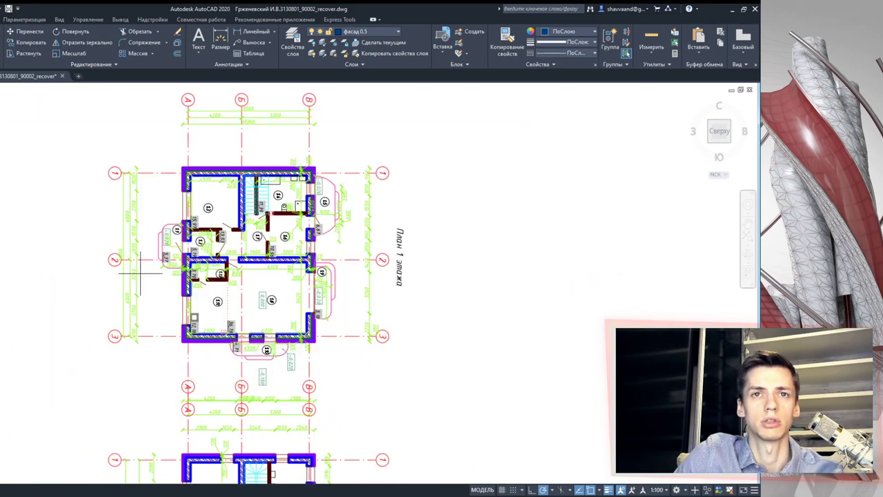
scroll(155, 319, "up", 4)
scroll(224, 376, "down", 5)
scroll(221, 276, "down", 3)
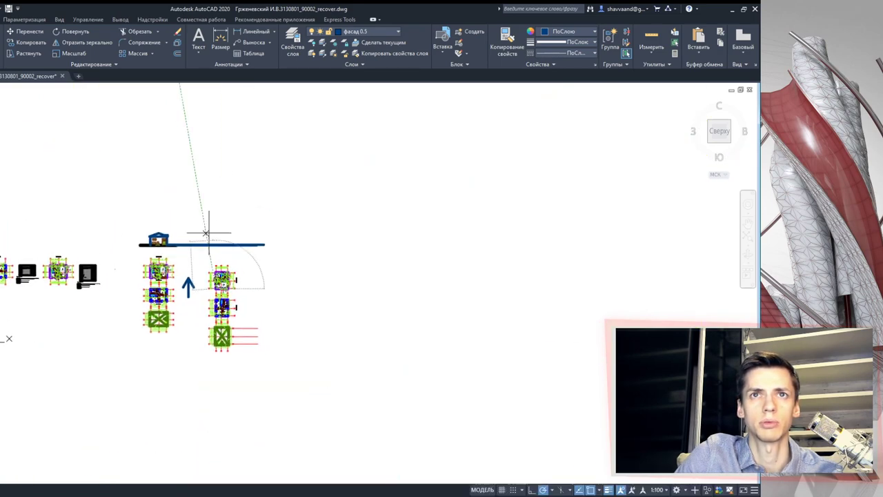
scroll(221, 276, "up", 5)
scroll(207, 289, "up", 6)
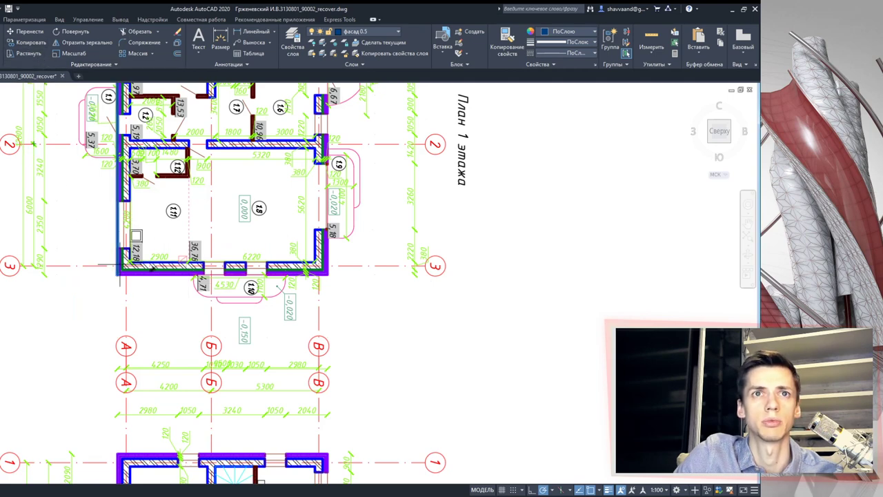
scroll(116, 276, "up", 2)
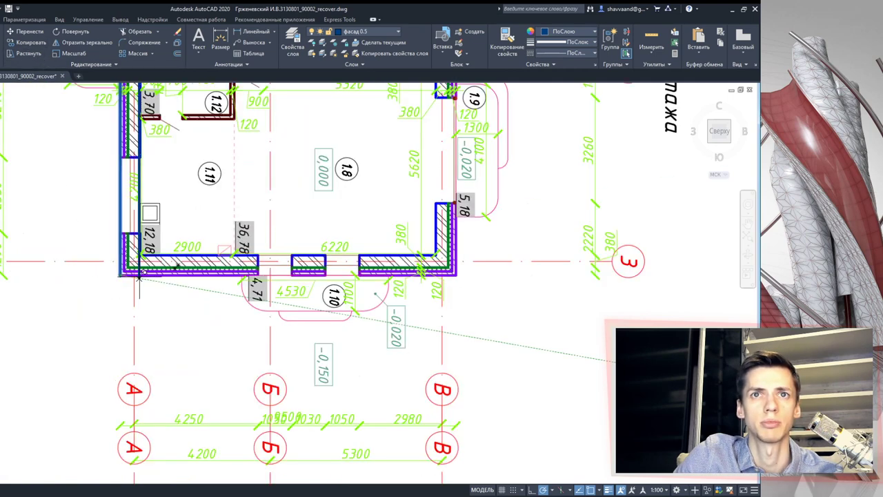
Step: Project three wall edges of the first-floor plan upward past the ground line
left_click(292, 266)
left_click(324, 266)
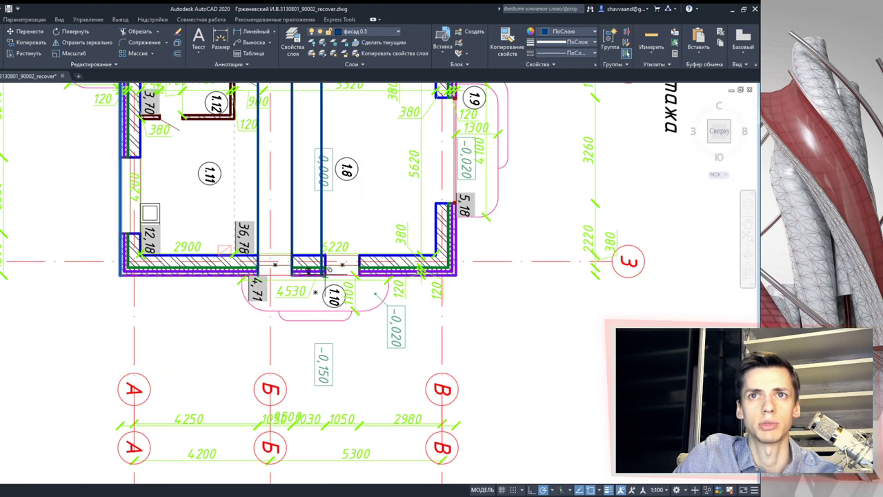
left_click(360, 269)
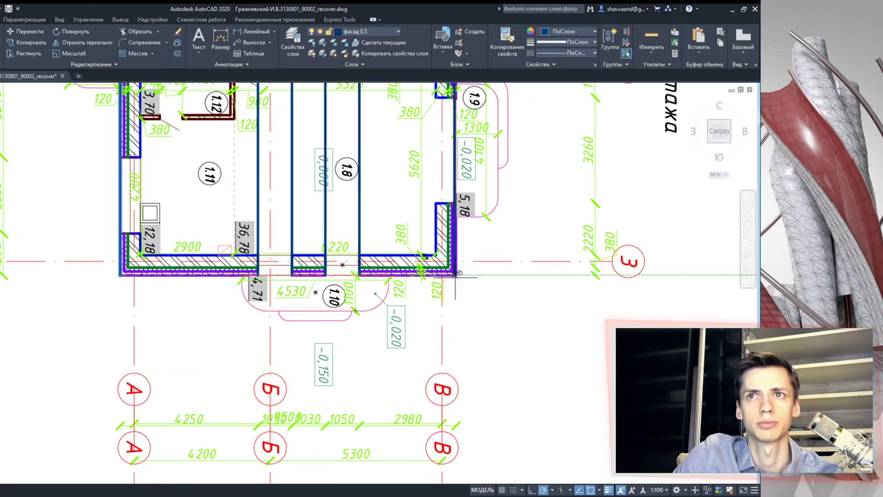
scroll(457, 263, "down", 2)
scroll(460, 261, "down", 2)
scroll(442, 227, "down", 2)
scroll(414, 200, "down", 2)
middle_click_drag(428, 182, 394, 339)
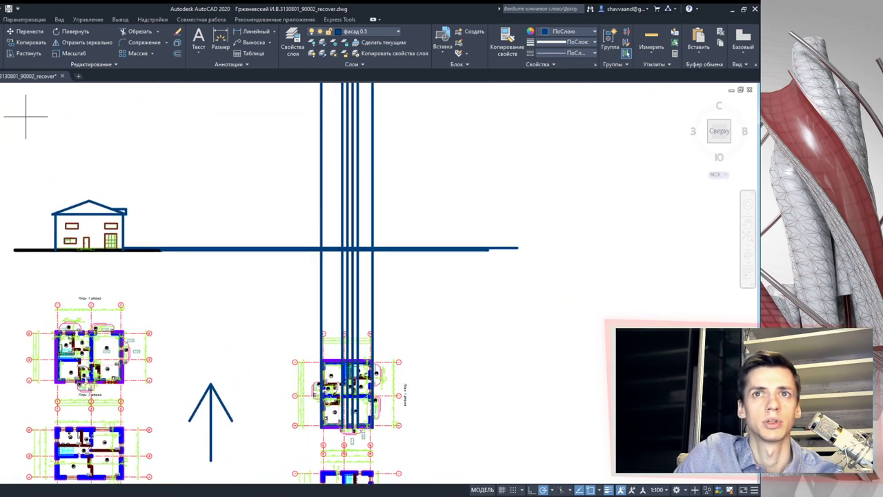
scroll(276, 217, "up", 5)
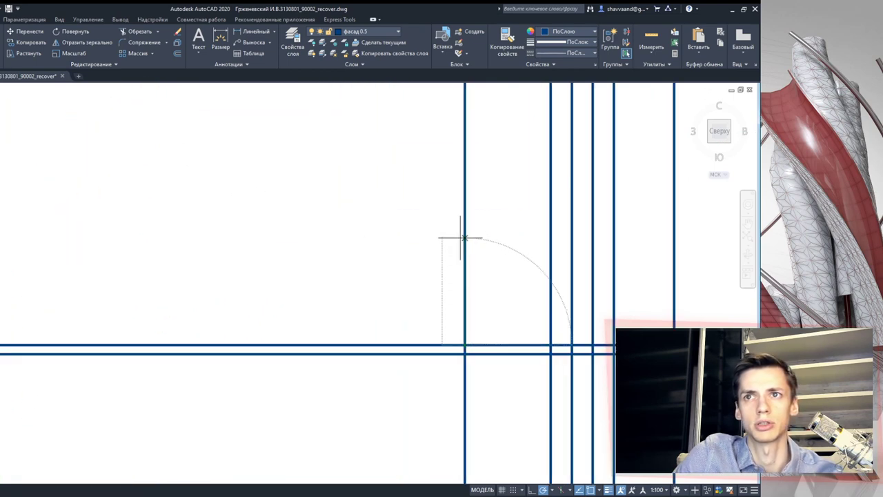
scroll(463, 241, "down", 3)
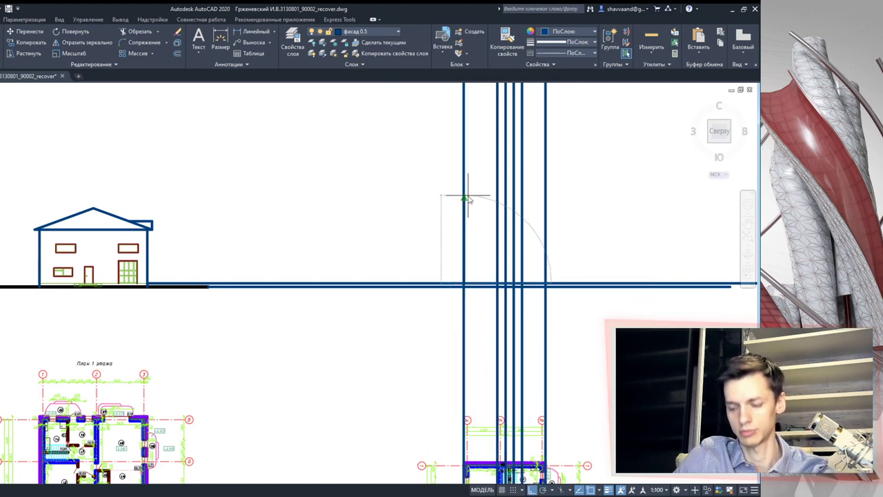
Step: Draw a horizontal line across the projection lines just above the ground line
left_click(472, 258)
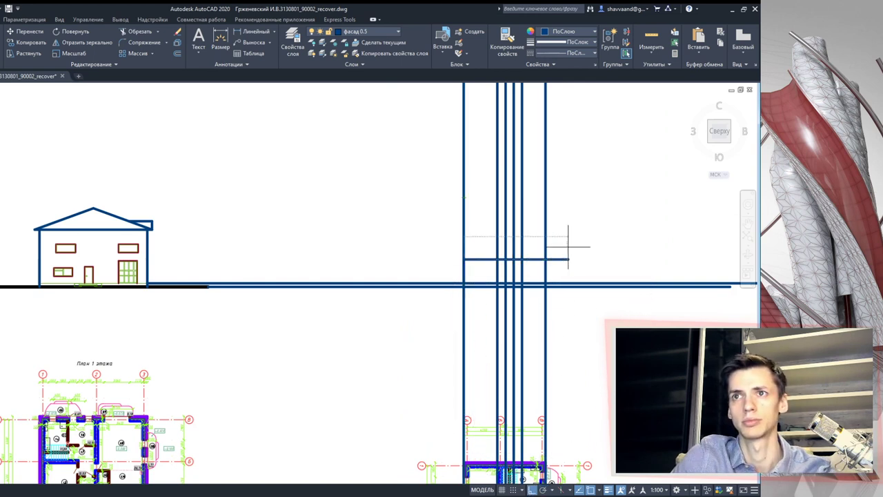
left_click(545, 259)
key("Escape")
Step: Select the projection lines and the ground line for trimming
scroll(524, 279, "down", 3)
scroll(415, 288, "up", 5)
scroll(416, 289, "down", 1)
scroll(444, 276, "down", 2)
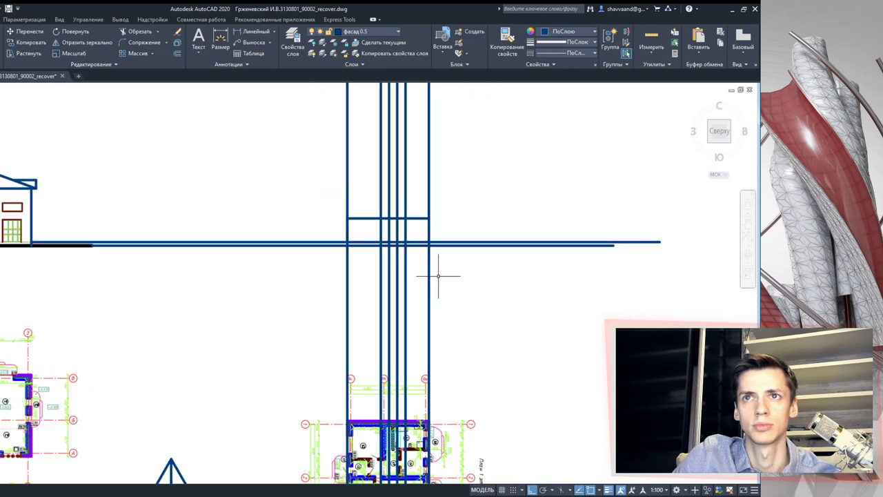
left_click_drag(469, 310, 307, 166)
left_click(140, 31)
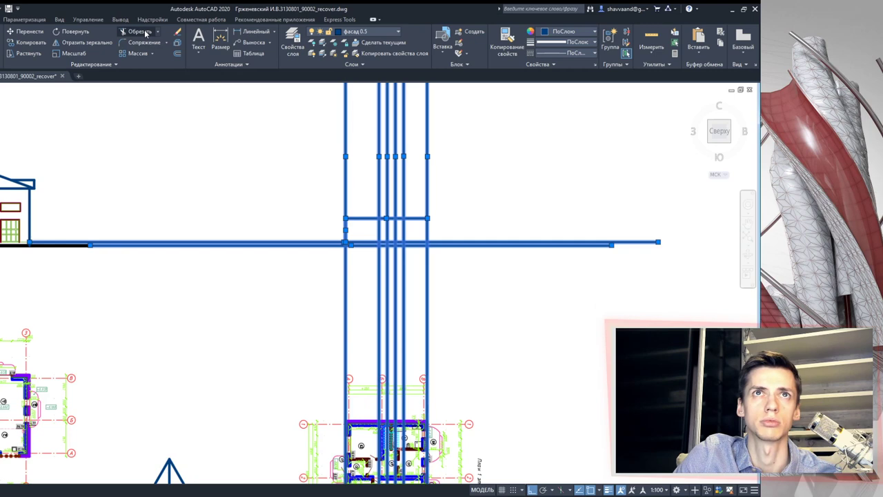
left_click(473, 206)
left_click(273, 152)
middle_click_drag(414, 290, 400, 236)
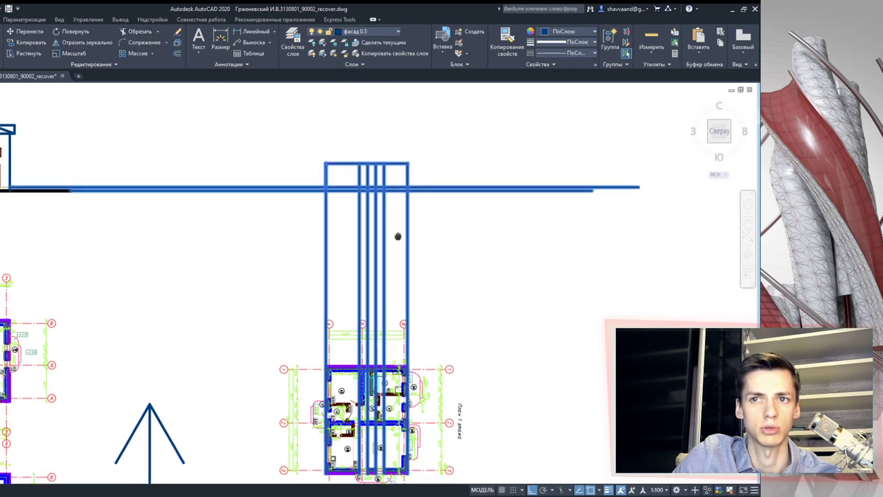
scroll(351, 395, "up", 3)
scroll(338, 386, "up", 2)
scroll(379, 359, "down", 2)
scroll(414, 345, "down", 3)
middle_click_drag(242, 253, 356, 355)
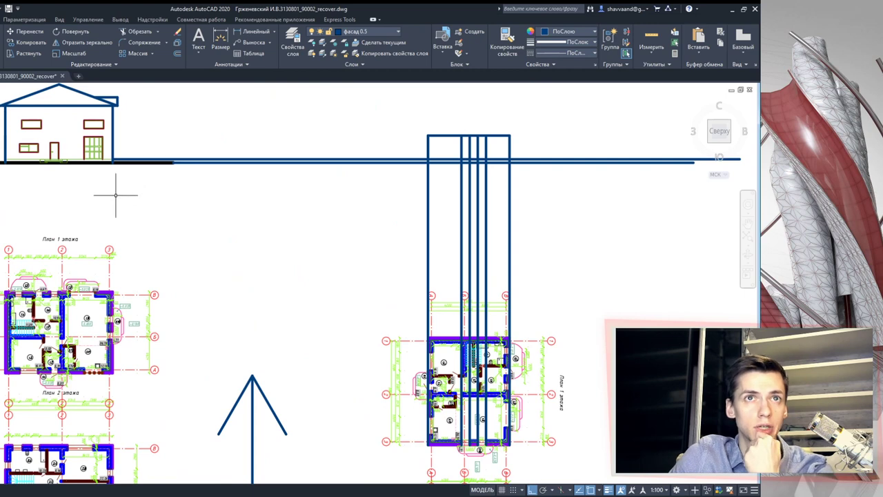
scroll(118, 158, "up", 3)
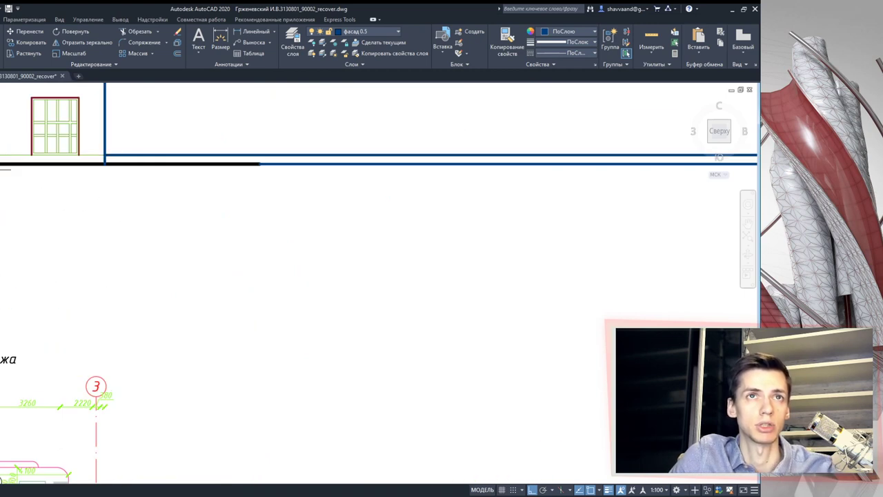
scroll(7, 172, "down", 2)
scroll(40, 226, "down", 2)
middle_click_drag(63, 276, 45, 294)
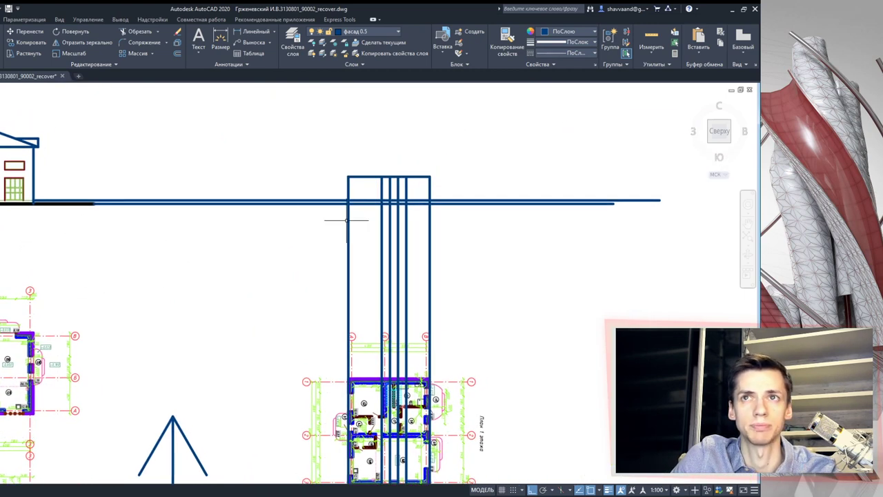
scroll(434, 193, "up", 4)
scroll(422, 214, "down", 2)
middle_click_drag(446, 256, 448, 173)
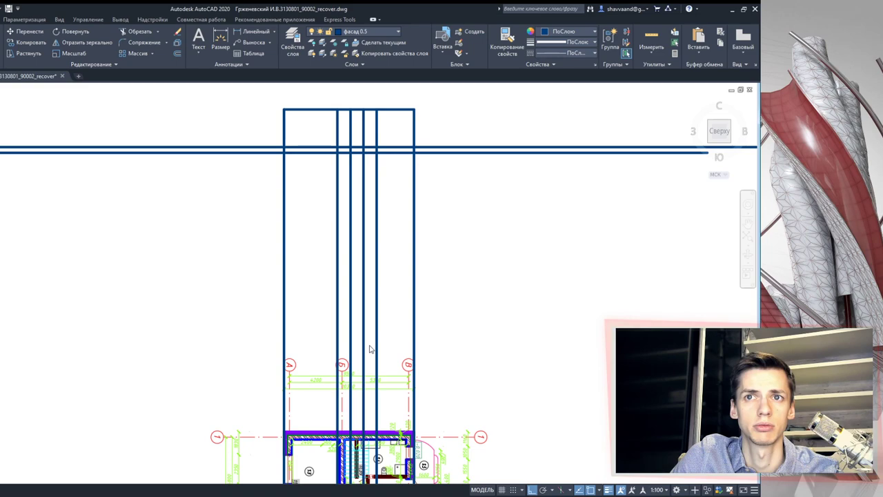
scroll(370, 354, "down", 3)
middle_click_drag(373, 331, 366, 290)
scroll(351, 324, "up", 2)
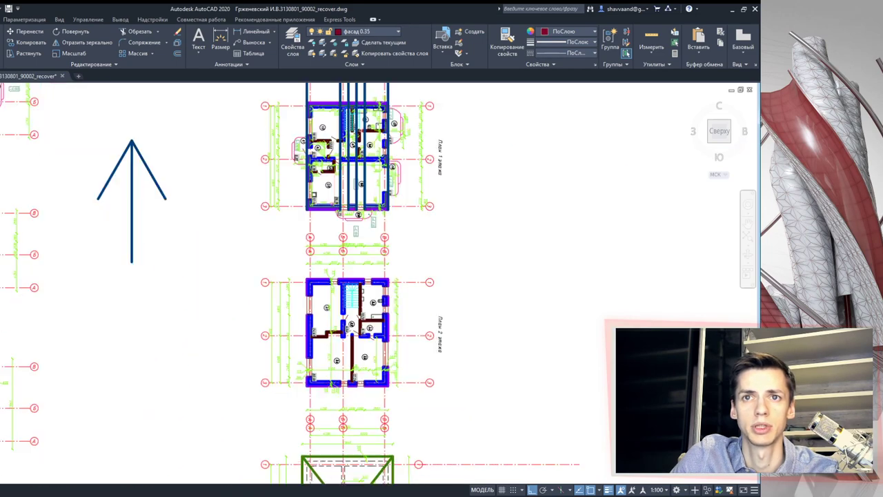
Step: Draw the first red window's vertical and bottom edges above the first-floor plan
mouse_move(338, 344)
middle_mouse_down()
mouse_move(346, 318)
mouse_move(348, 414)
middle_mouse_up()
scroll(356, 272, "up", 4)
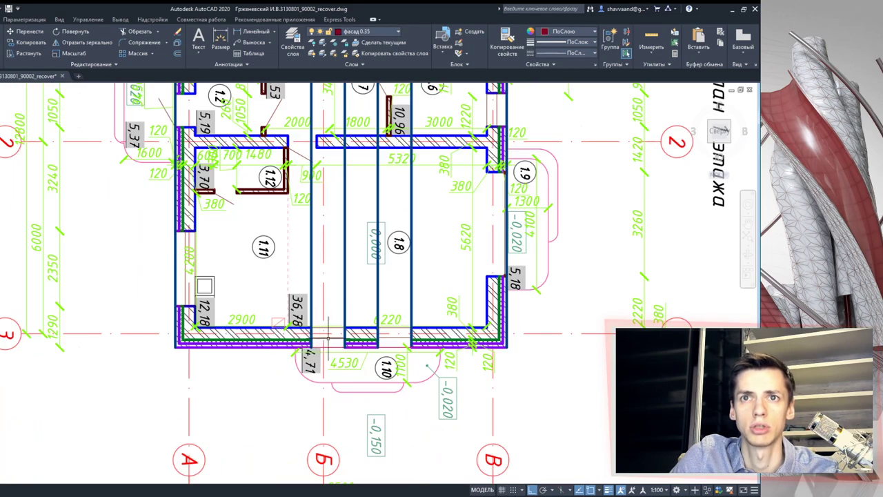
scroll(389, 349, "up", 2)
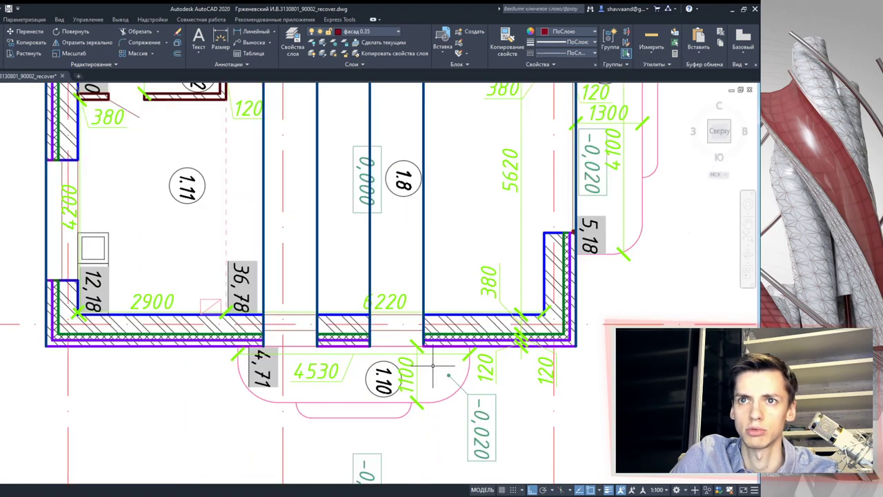
scroll(365, 341, "down", 4)
mouse_move(230, 308)
middle_mouse_down()
mouse_move(221, 286)
mouse_move(353, 268)
middle_mouse_up()
scroll(147, 268, "up", 2)
scroll(138, 205, "down", 5)
scroll(139, 204, "up", 3)
scroll(139, 205, "up", 2)
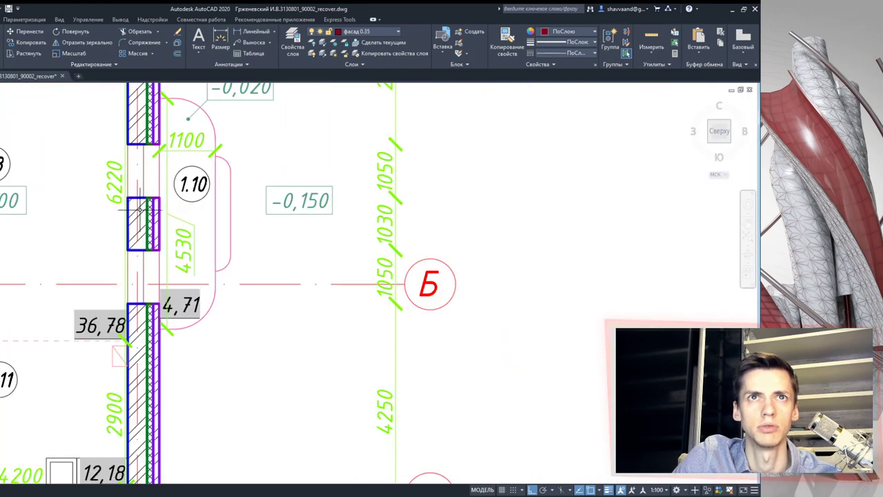
scroll(146, 210, "down", 2)
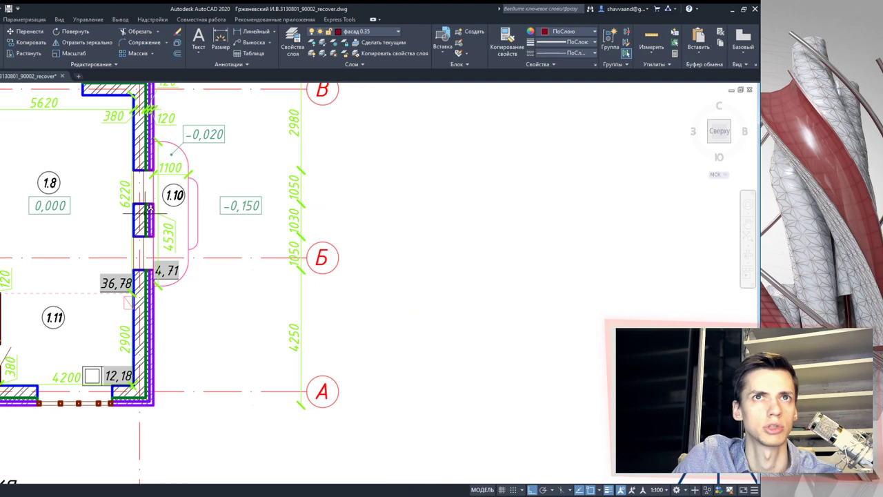
scroll(161, 212, "down", 5)
middle_click_drag(545, 304, 172, 317)
scroll(256, 352, "down", 3)
scroll(255, 352, "down", 1)
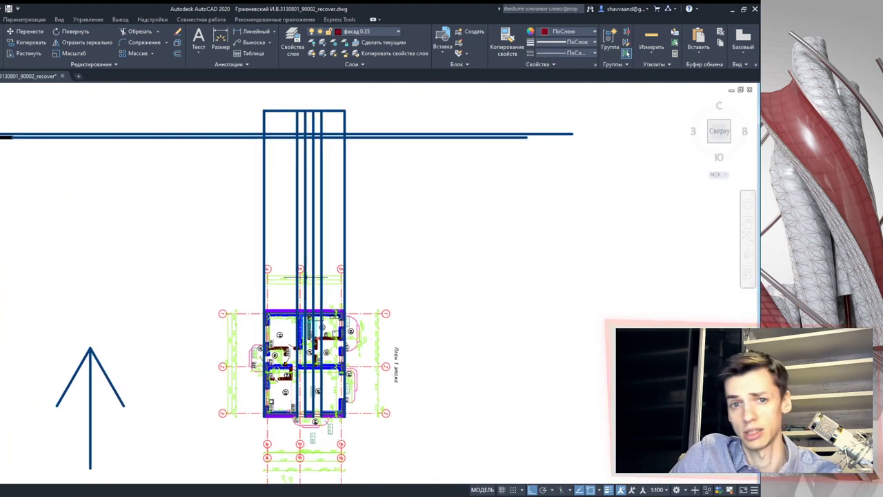
middle_click_drag(322, 269, 300, 347)
scroll(267, 212, "up", 5)
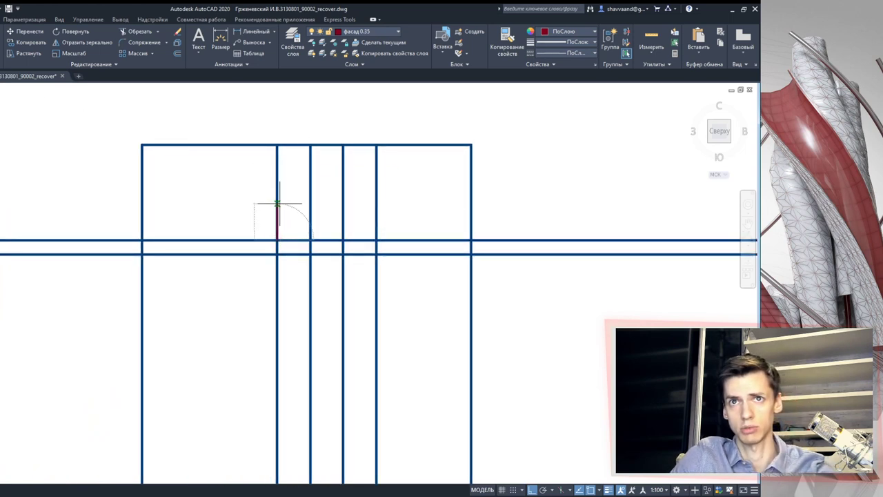
left_click(280, 210)
left_click(311, 200)
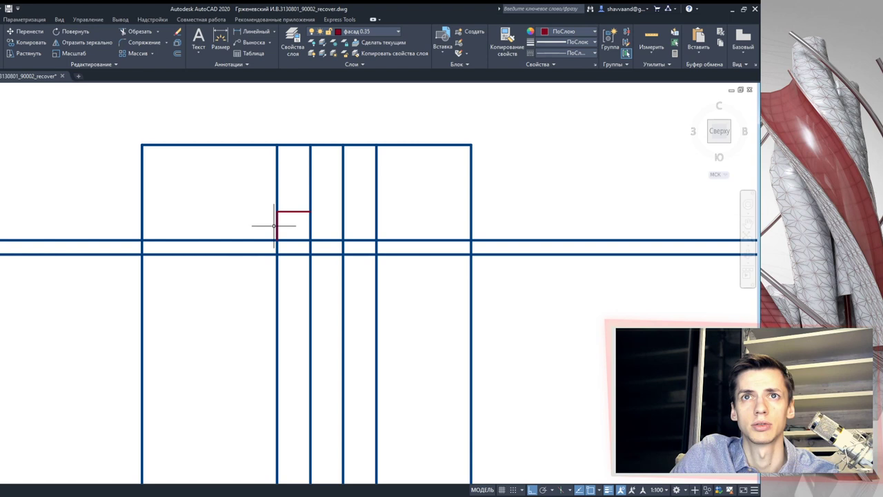
Step: Rotate the red line upright and close the square window with its right side
scroll(348, 238, "down", 4)
middle_click_drag(135, 249, 349, 240)
middle_click_drag(1, 176, 149, 205)
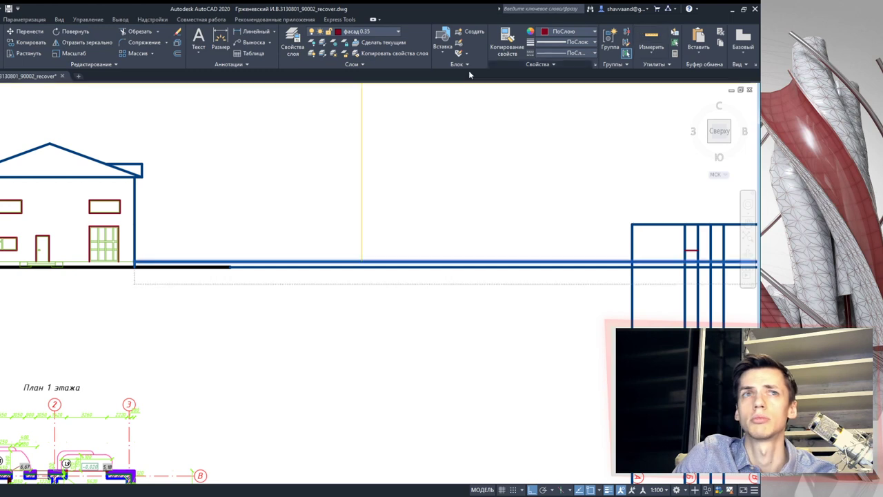
scroll(46, 206, "up", 3)
scroll(47, 206, "up", 3)
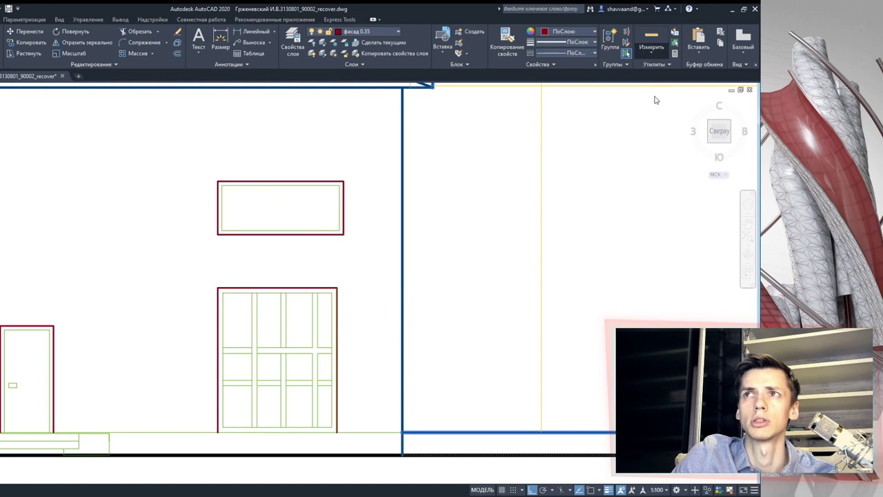
middle_click_drag(247, 215, 483, 183)
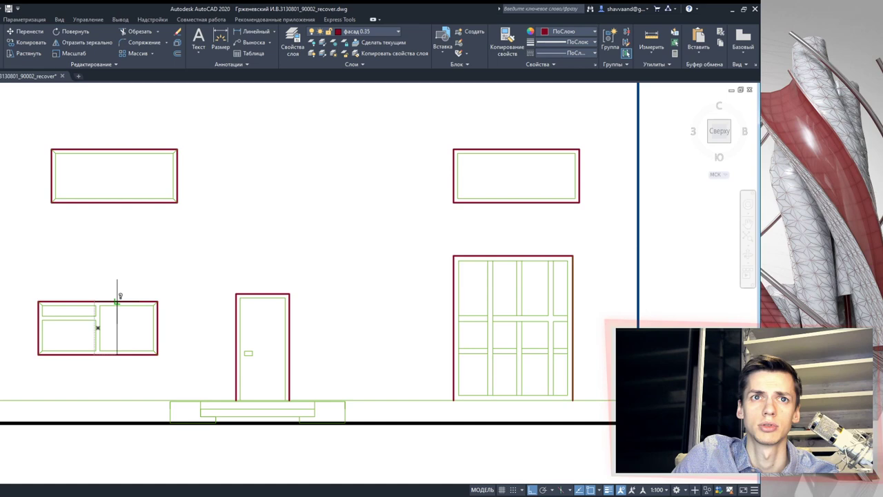
scroll(116, 290, "down", 3)
scroll(116, 285, "down", 3)
scroll(256, 267, "up", 3)
scroll(256, 266, "up", 2)
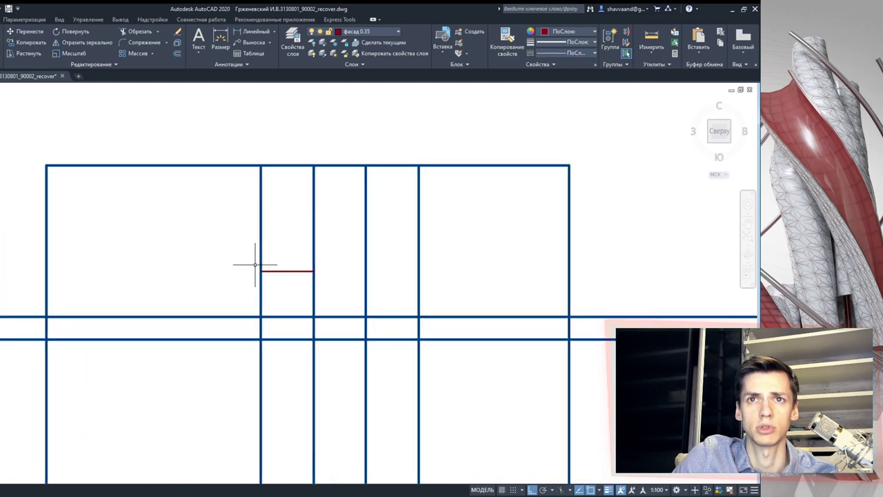
left_click(261, 270)
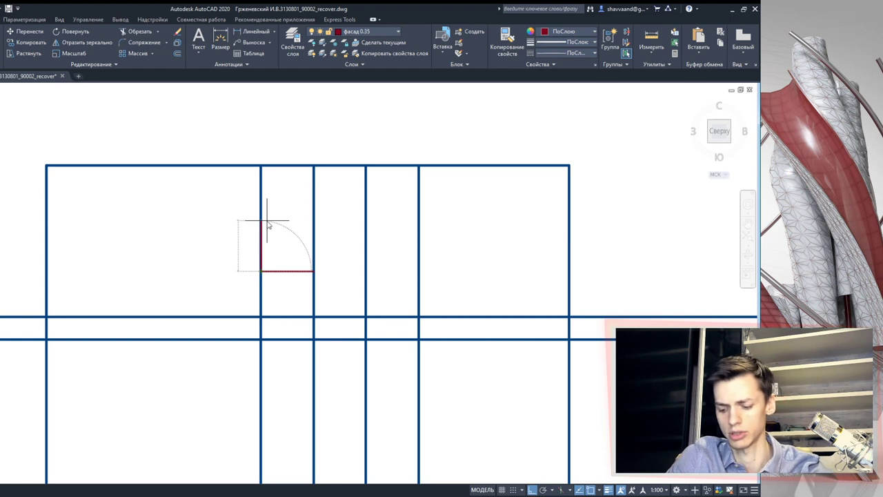
left_click(266, 222)
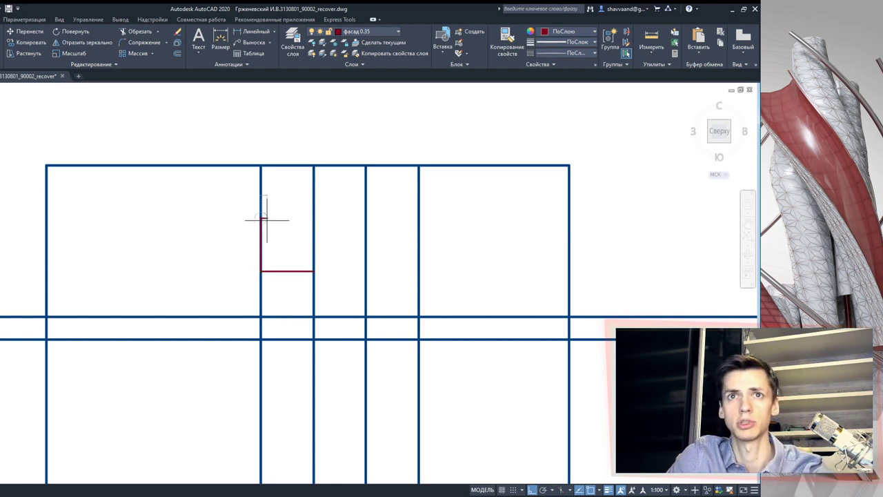
left_click(313, 219)
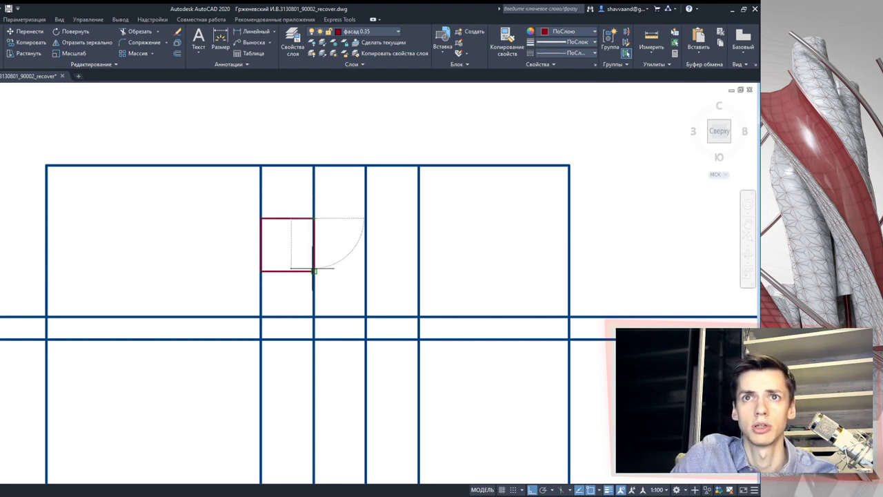
Step: Copy the red square window into the second opening of the facade
scroll(271, 231, "down", 3)
scroll(233, 232, "down", 3)
middle_click_drag(274, 327, 274, 207)
mouse_move(274, 483)
middle_mouse_down()
mouse_move(274, 372)
mouse_move(298, 360)
middle_mouse_up()
scroll(299, 360, "up", 4)
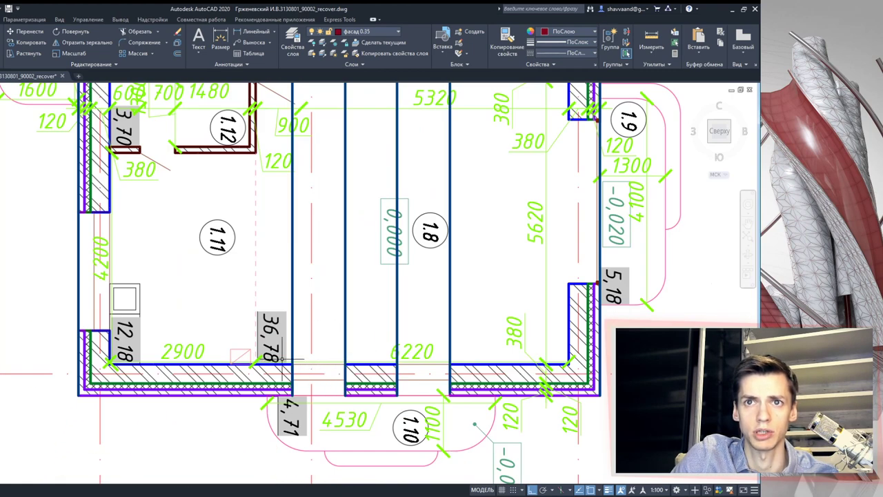
left_click_drag(269, 294, 355, 400)
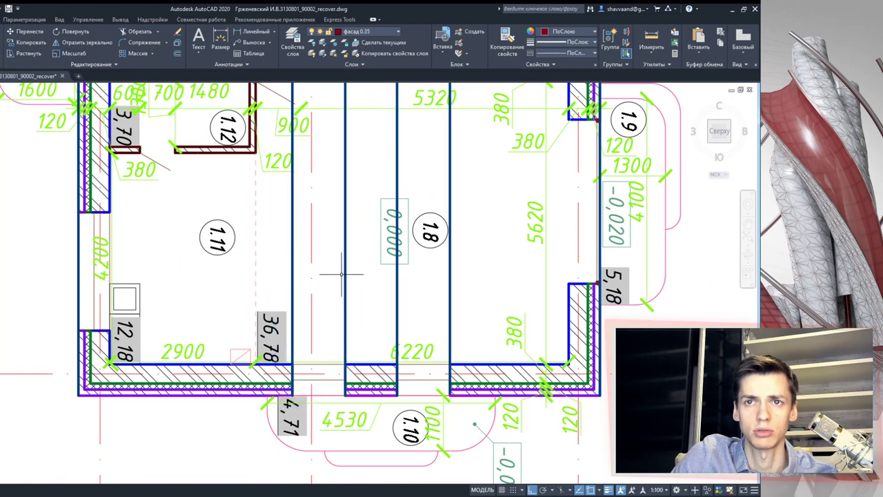
scroll(345, 276, "down", 5)
scroll(298, 185, "up", 5)
scroll(298, 185, "up", 2)
left_click_drag(252, 144, 307, 192)
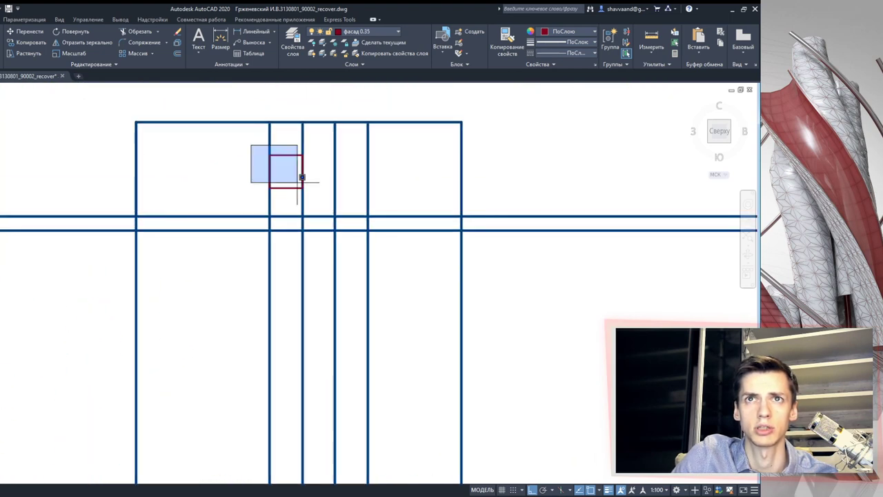
left_click(28, 31)
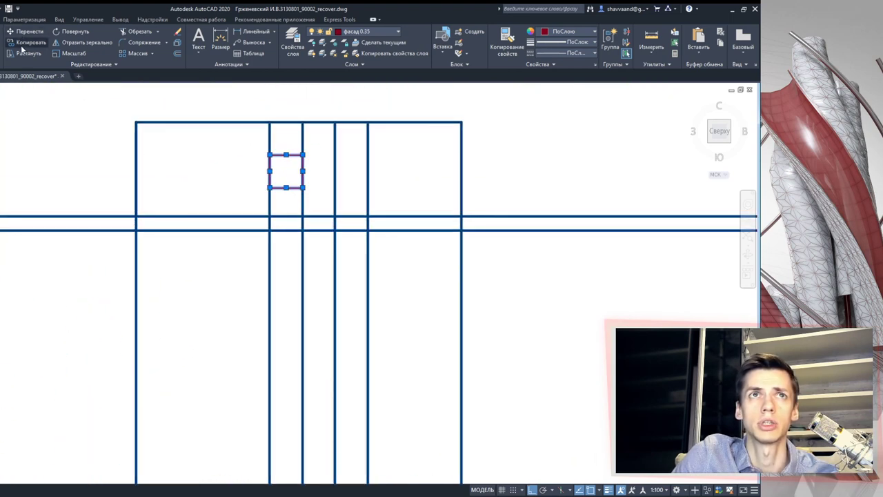
left_click(272, 187)
left_click(334, 187)
Step: Erase the leftover projection lines around the second facade
left_click_drag(404, 301, 312, 269)
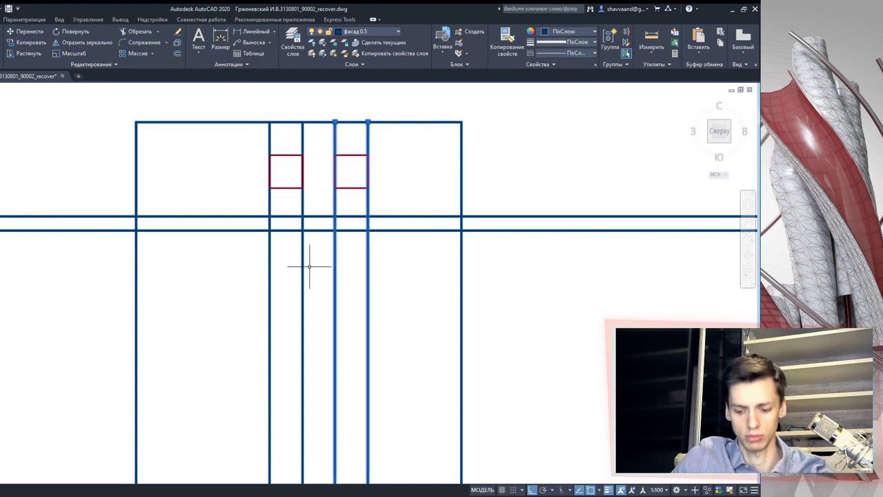
key("Delete")
left_click_drag(311, 311, 253, 299)
key("Delete")
scroll(290, 319, "down", 4)
Step: Trim the excess horizontal and vertical line ends so the outline stops at the ground line
key("ctrl+a")
left_click(124, 34)
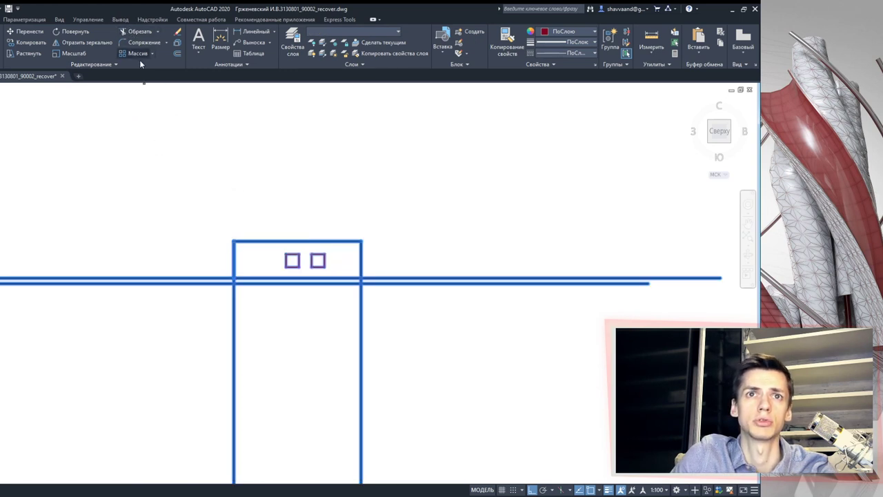
left_click_drag(183, 303, 282, 280)
left_click_drag(446, 320, 409, 191)
left_click_drag(393, 322, 117, 350)
key("Escape")
scroll(280, 311, "down", 2)
scroll(305, 300, "up", 4)
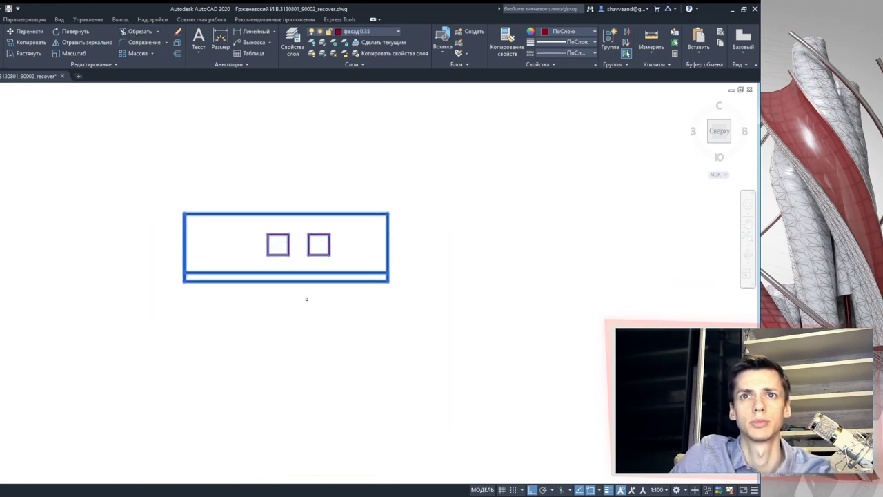
left_click(280, 273)
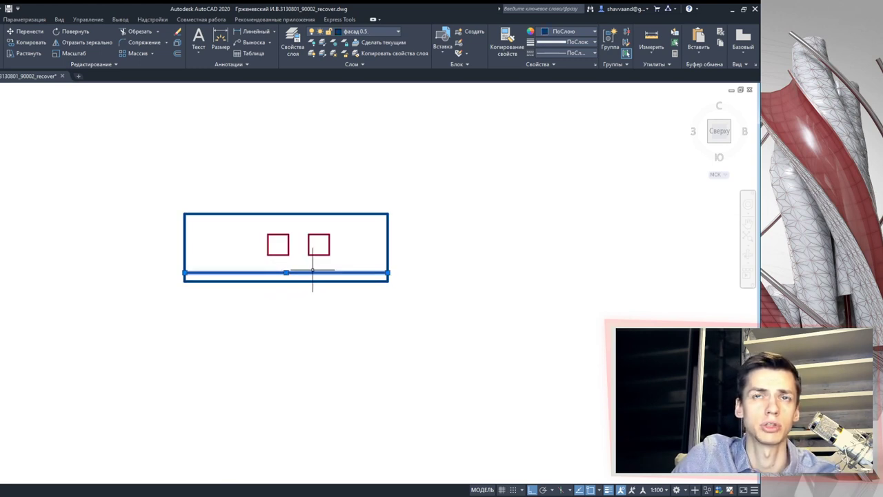
key("Escape")
Step: Project five vertical lines up from the second-floor plan's wall, opening and corner edges
scroll(326, 271, "down", 3)
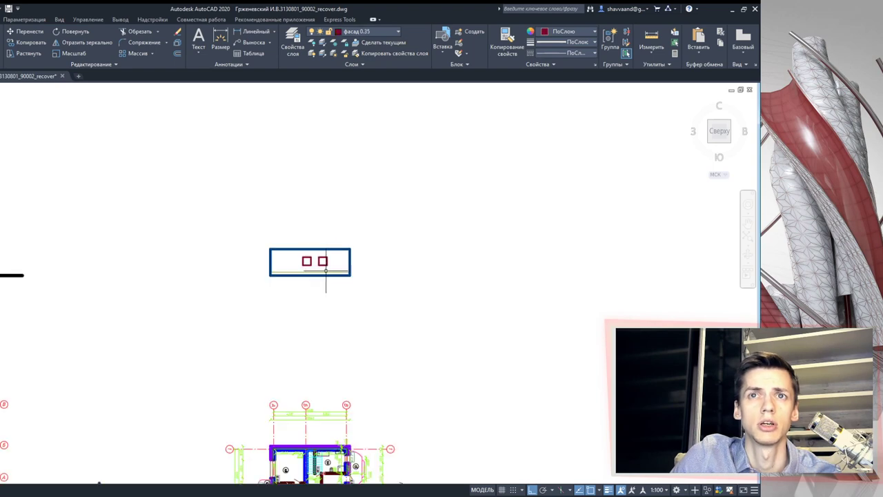
scroll(340, 279, "down", 3)
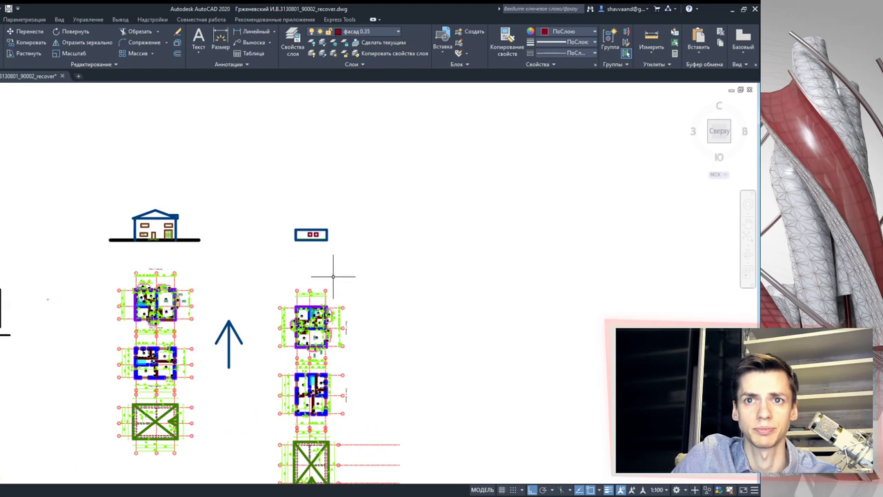
scroll(338, 278, "up", 1)
middle_click_drag(325, 381, 310, 323)
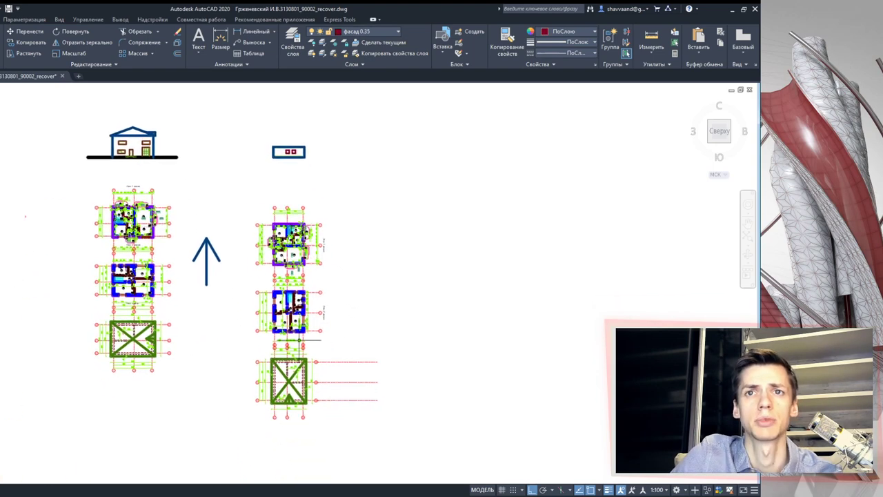
scroll(304, 322, "up", 5)
scroll(225, 290, "down", 1)
middle_click_drag(205, 242, 211, 275)
scroll(211, 275, "up", 3)
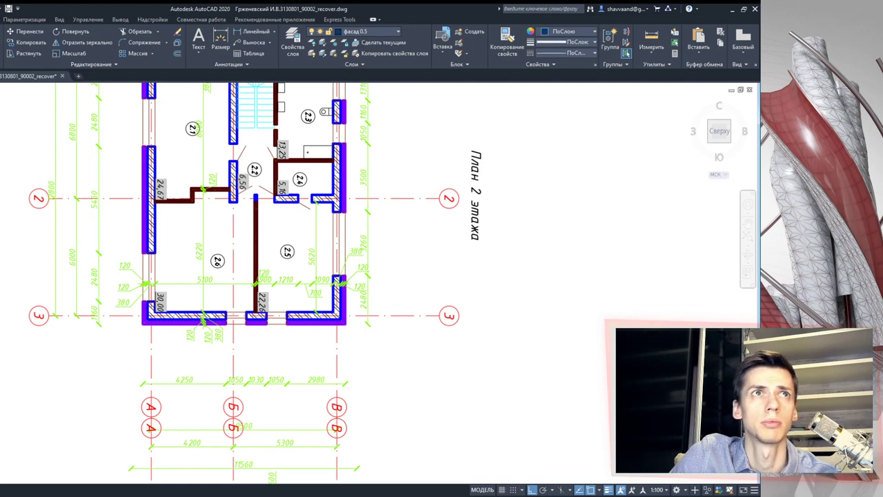
scroll(142, 324, "down", 5)
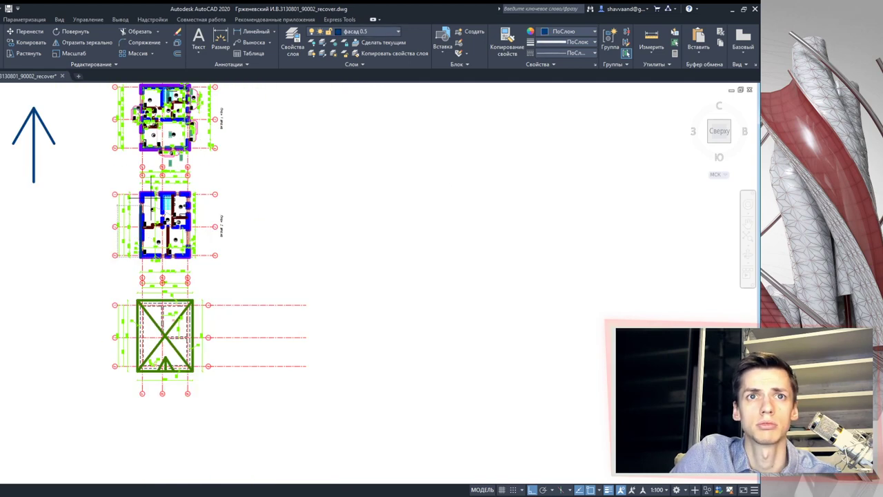
middle_click_drag(103, 145, 159, 96)
scroll(159, 96, "up", 3)
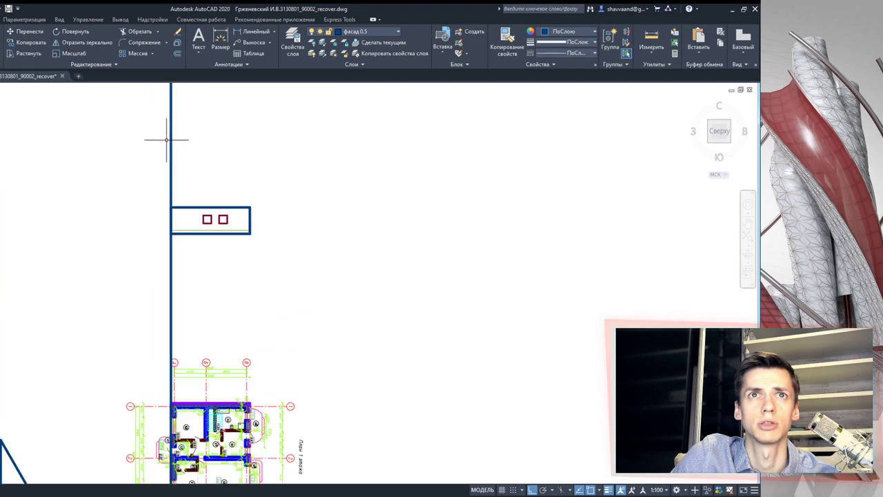
mouse_move(204, 476)
middle_mouse_down()
mouse_move(209, 299)
mouse_move(187, 256)
middle_mouse_up()
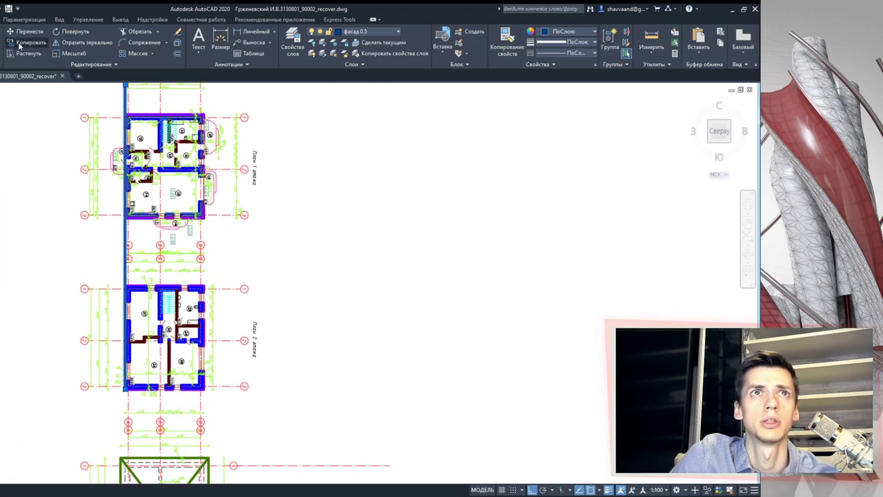
scroll(127, 386, "up", 3)
scroll(208, 379, "up", 3)
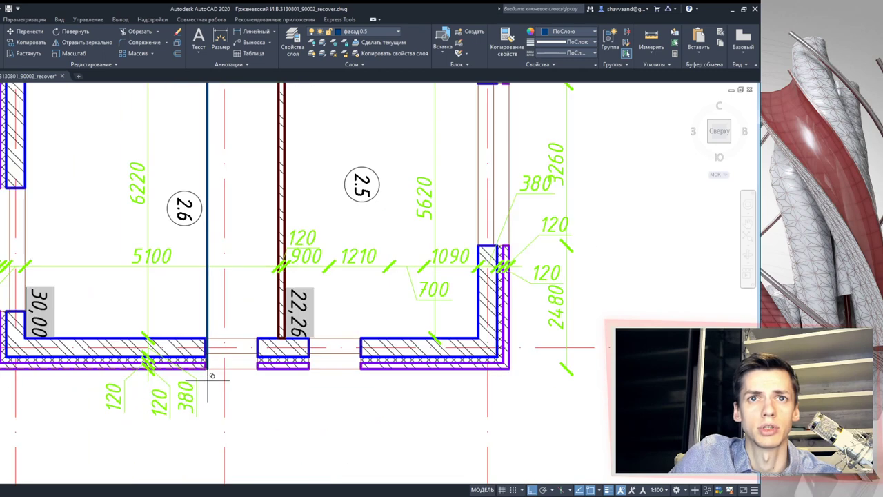
left_click(205, 367)
left_click(258, 367)
left_click(309, 367)
left_click(360, 367)
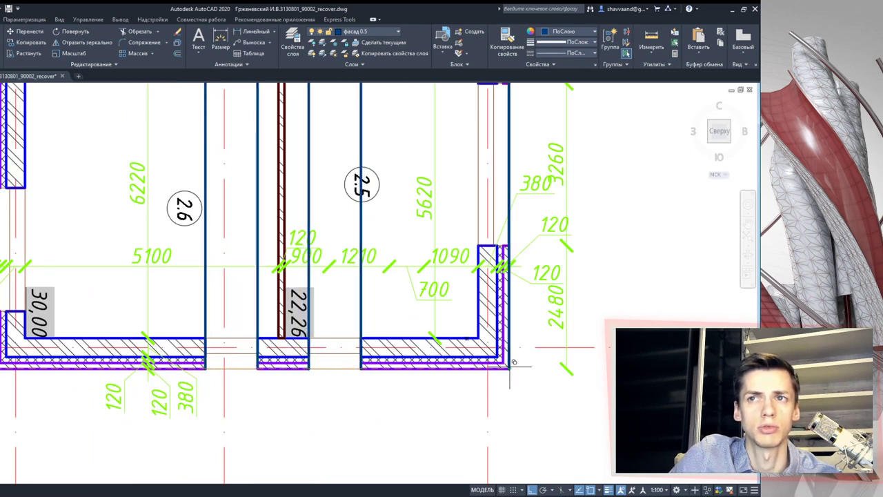
left_click(509, 367)
Step: Copy the floor level line higher up as the second-floor level, then select the windows
scroll(509, 367, "down", 5)
middle_click_drag(339, 138, 339, 227)
scroll(339, 226, "up", 2)
scroll(339, 227, "down", 5)
scroll(169, 294, "up", 8)
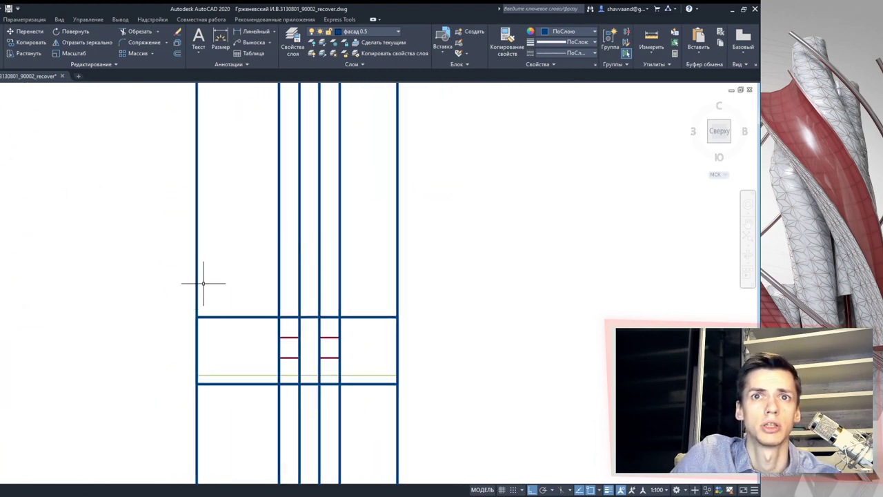
left_click(236, 316)
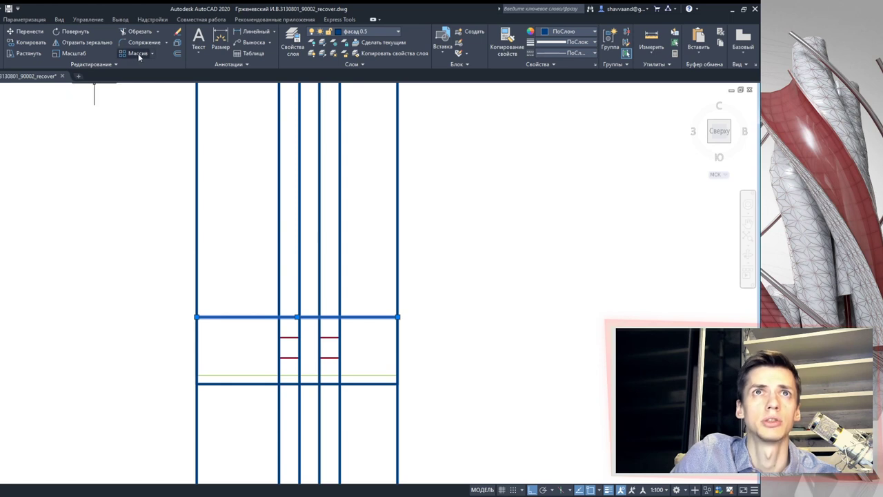
left_click(177, 53)
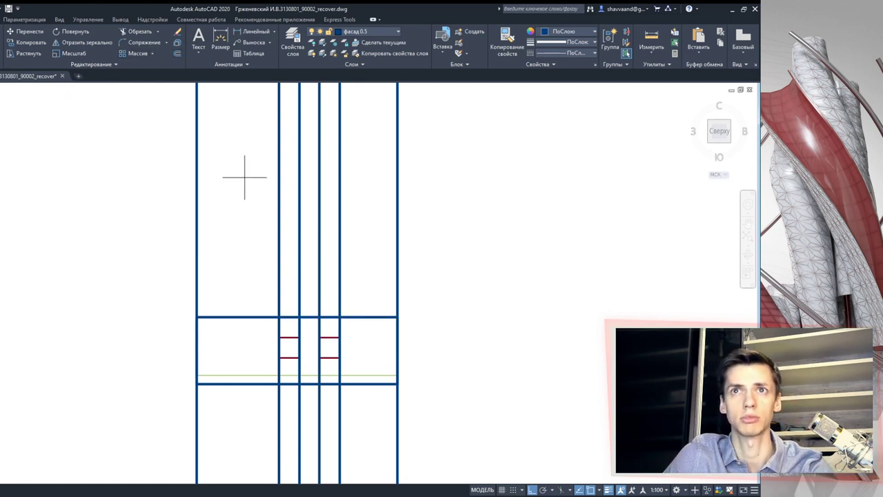
left_click(244, 178)
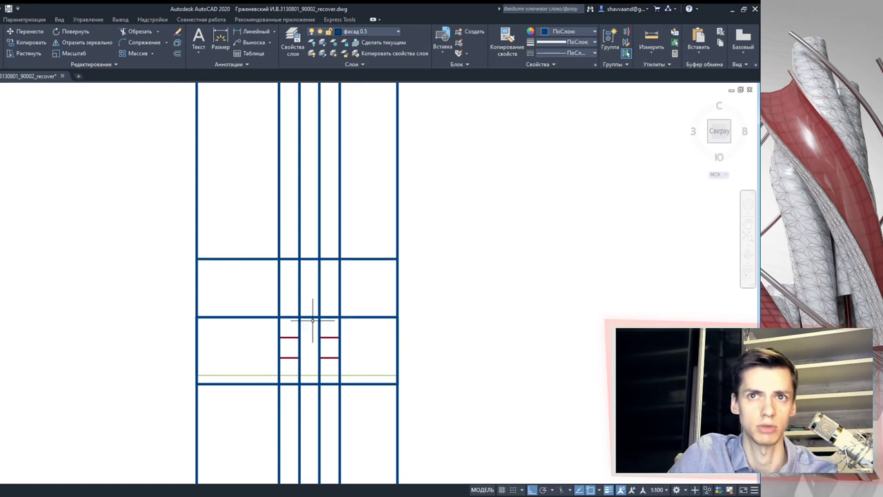
scroll(283, 342, "up", 5)
left_click(256, 310)
left_click(363, 404)
left_click(343, 310)
Step: Copy the two windows up one storey and move them to their final upper-floor height
left_click(440, 412)
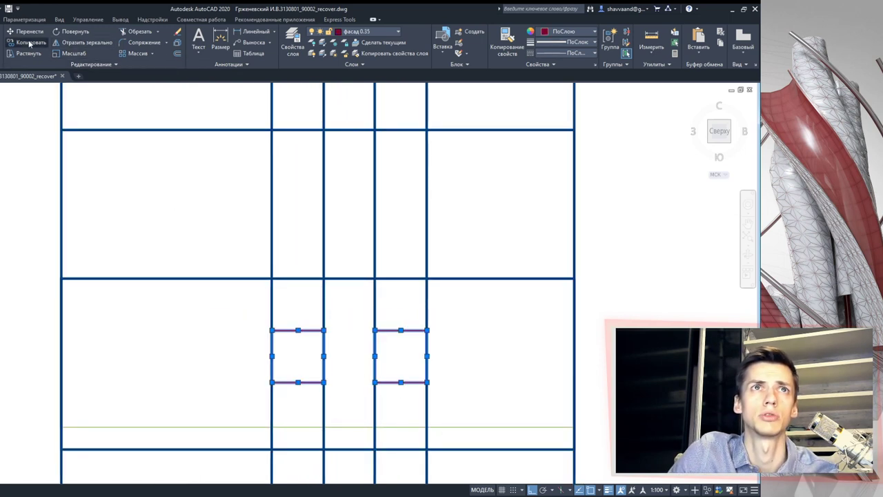
key("Escape")
left_click(272, 382)
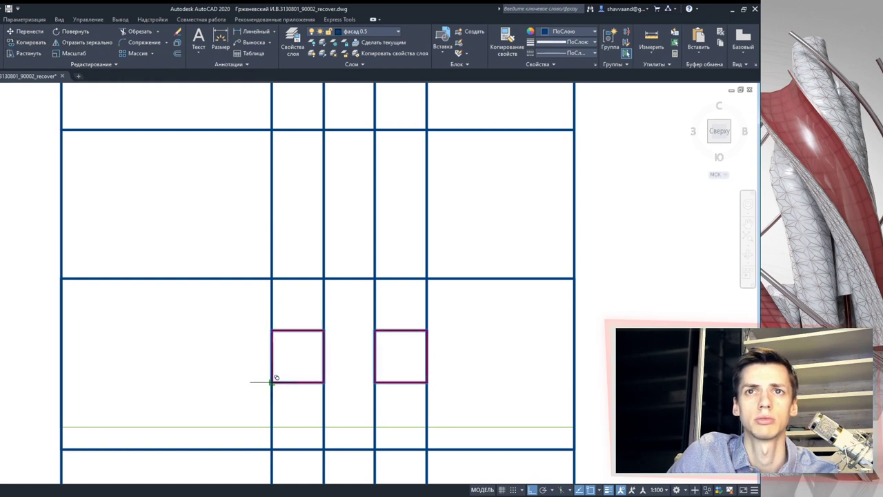
left_click(272, 278)
key("Escape")
left_click(218, 199)
left_click(454, 297)
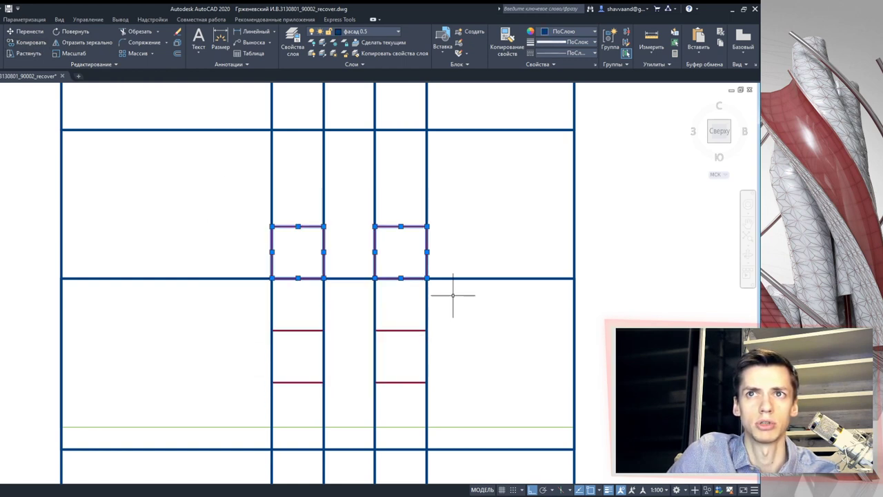
left_click(32, 43)
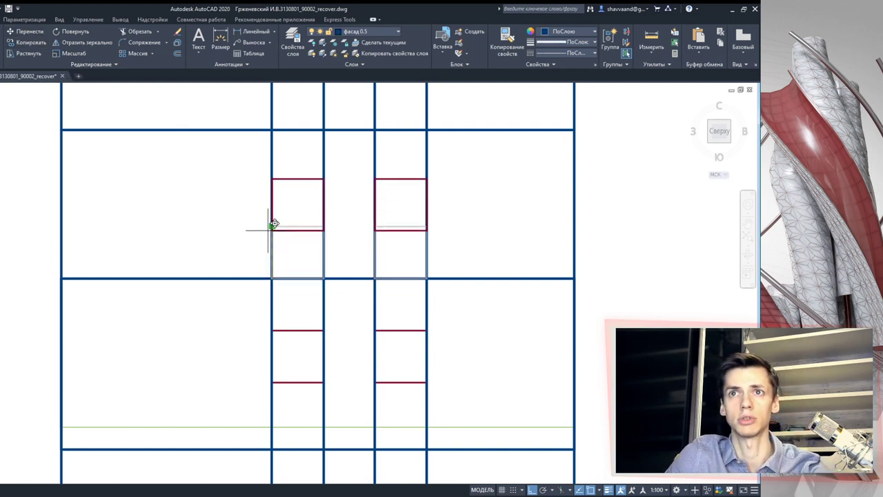
left_click(274, 224)
Step: Trim projection lines above and below the facade and delete the four inner verticals
scroll(331, 231, "down", 2)
scroll(335, 228, "down", 2)
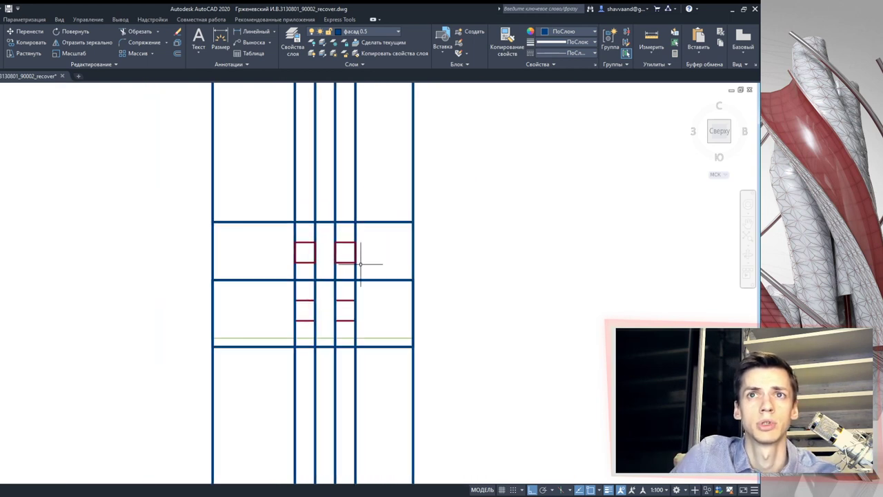
left_click(487, 316)
left_click(153, 138)
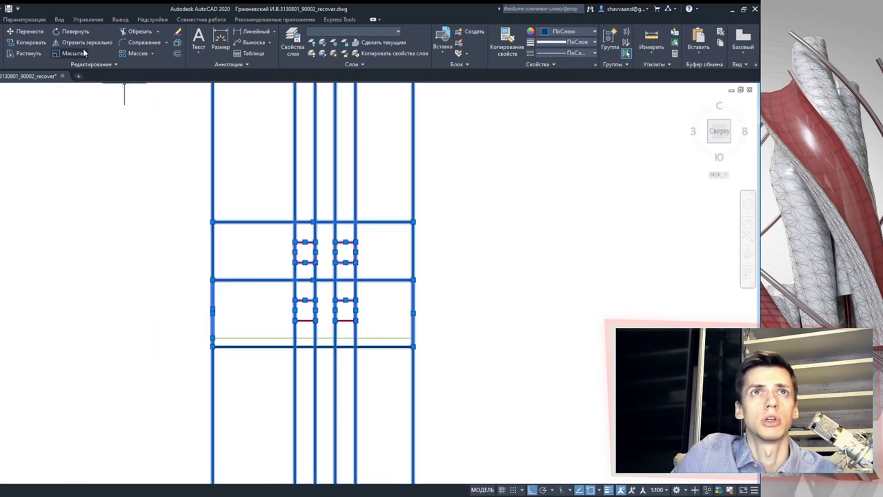
left_click(131, 31)
left_click_drag(461, 191, 131, 152)
middle_click_drag(304, 254, 303, 193)
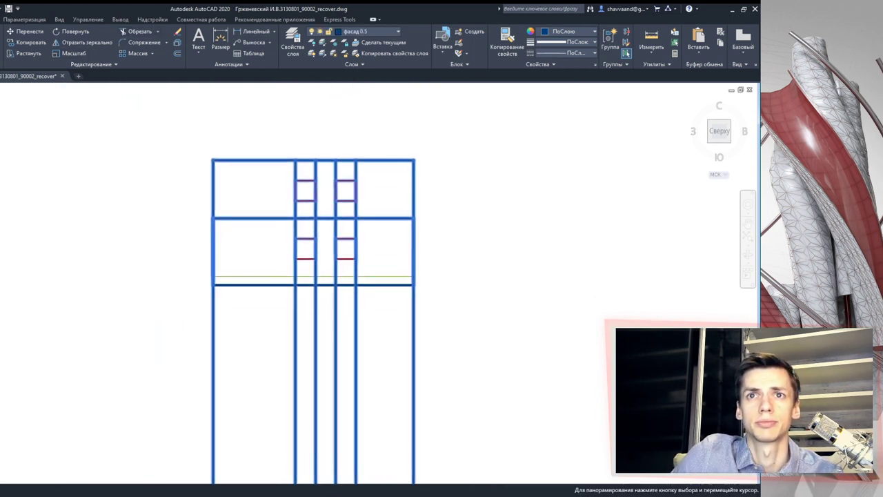
left_click_drag(501, 356, 200, 345)
key("Escape")
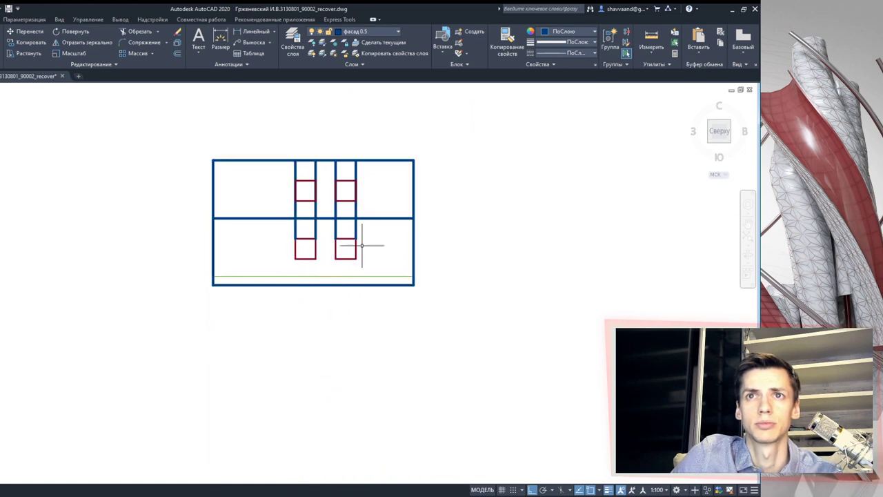
left_click_drag(365, 228, 286, 229)
key("Delete")
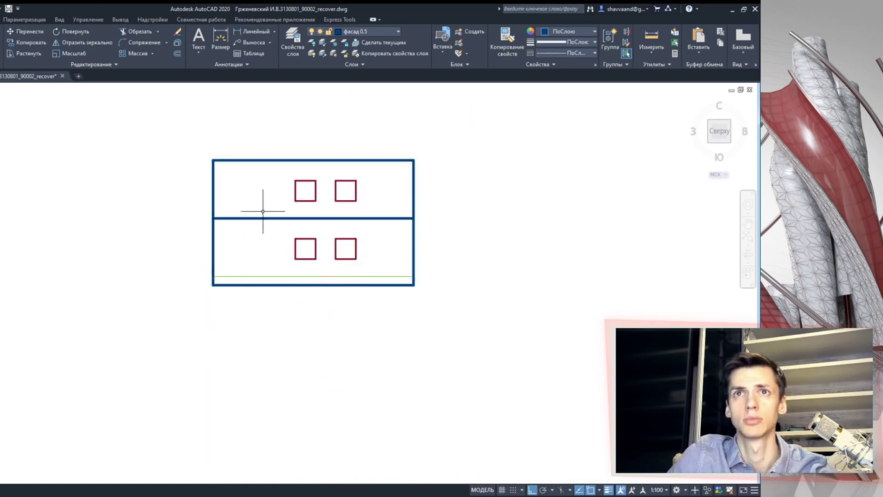
Step: Delete the small facade's middle floor line and zoom out to both elevations and plans
left_click(293, 218)
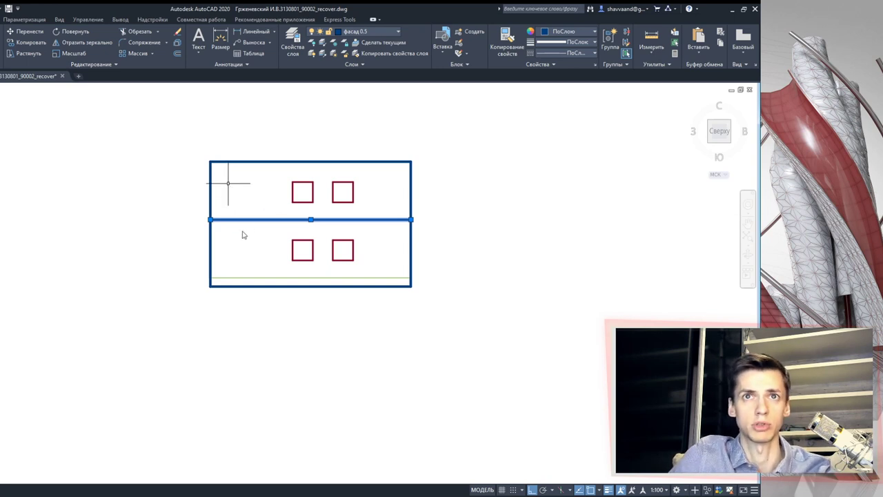
key("Escape")
mouse_move(217, 203)
left_mouse_down()
mouse_move(256, 238)
mouse_move(235, 207)
left_mouse_up()
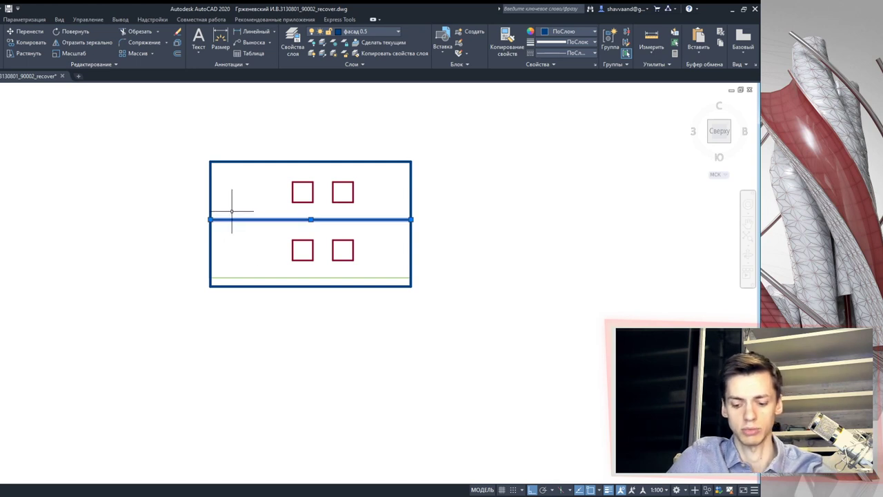
key("Delete")
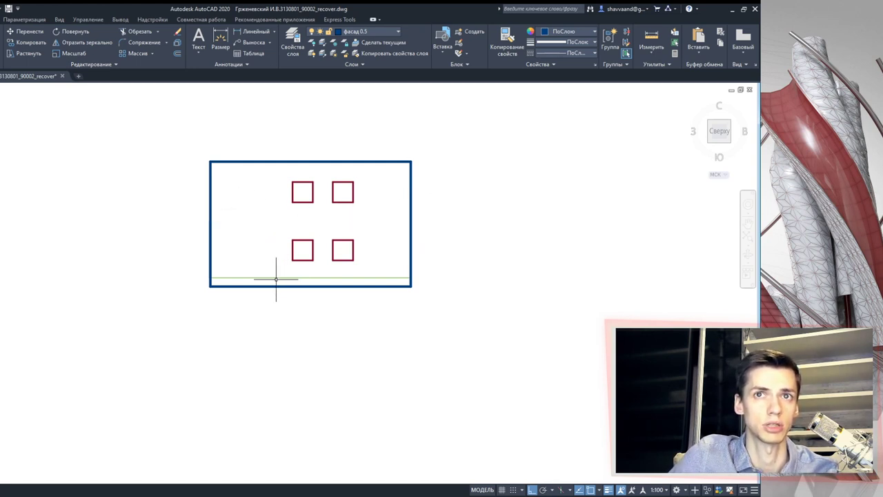
scroll(255, 251, "down", 2)
middle_click_drag(255, 252, 325, 266)
scroll(339, 270, "down", 4)
scroll(228, 280, "up", 2)
Step: Try stretching the house's ground line past the small building, then cancel it
left_click(139, 281)
left_click(140, 281)
left_click(545, 281)
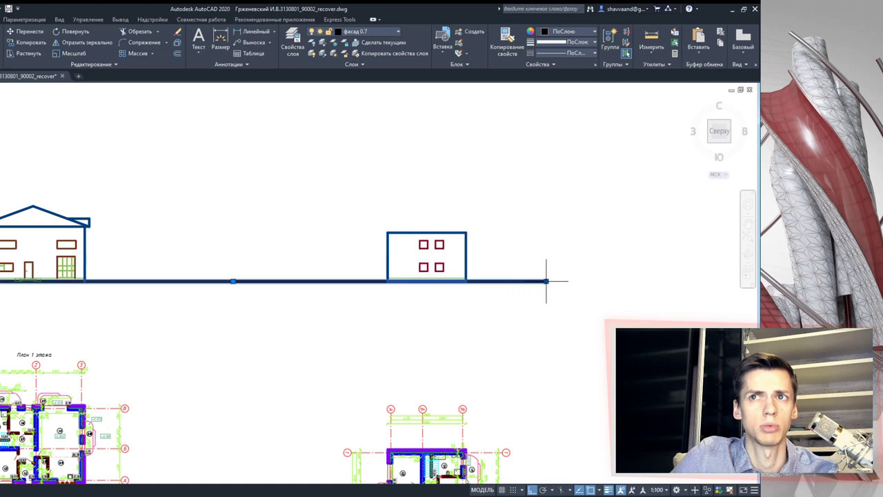
key("Escape")
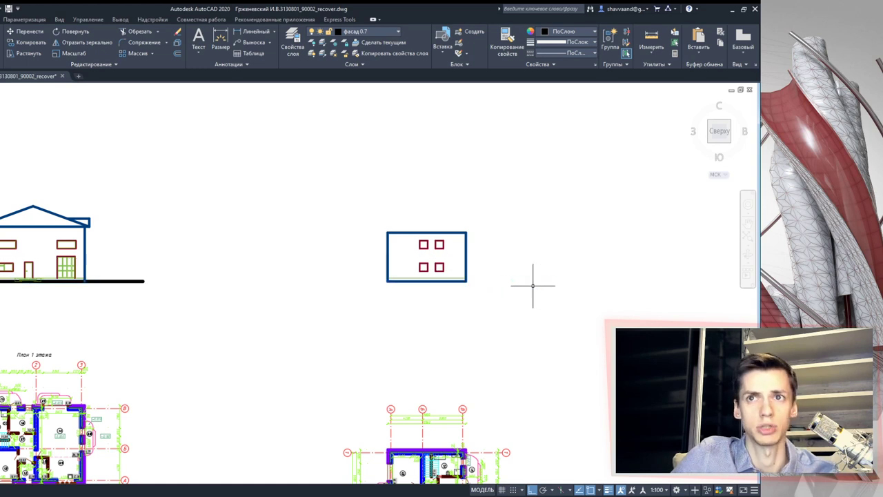
scroll(441, 286, "up", 3)
Step: Extend the small building's bottom line past both its left and right walls
left_click(384, 268)
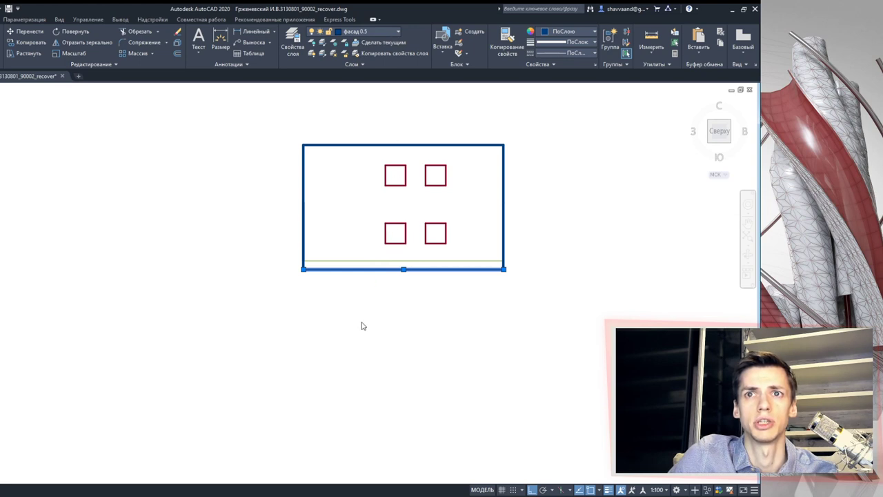
left_click(304, 269)
left_click(216, 269)
key("Escape")
left_click(438, 269)
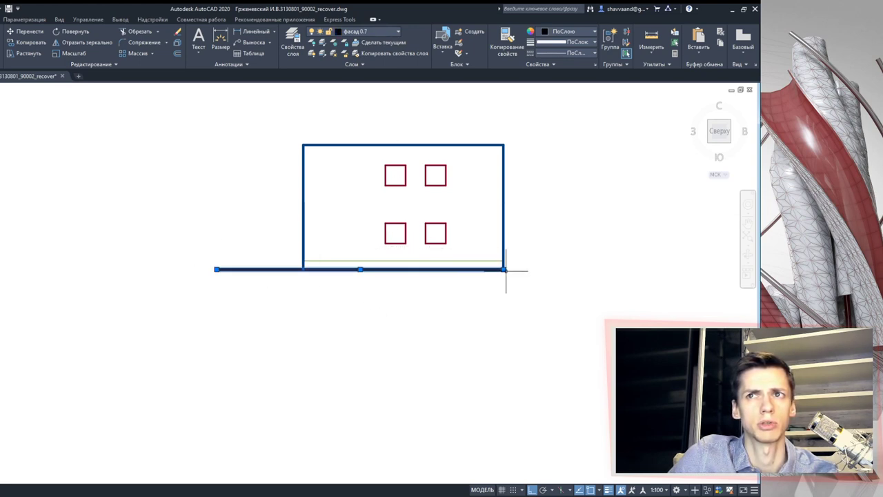
left_click(503, 269)
left_click(621, 269)
key("Escape")
scroll(471, 257, "down", 2)
scroll(483, 252, "down", 3)
scroll(370, 250, "up", 2)
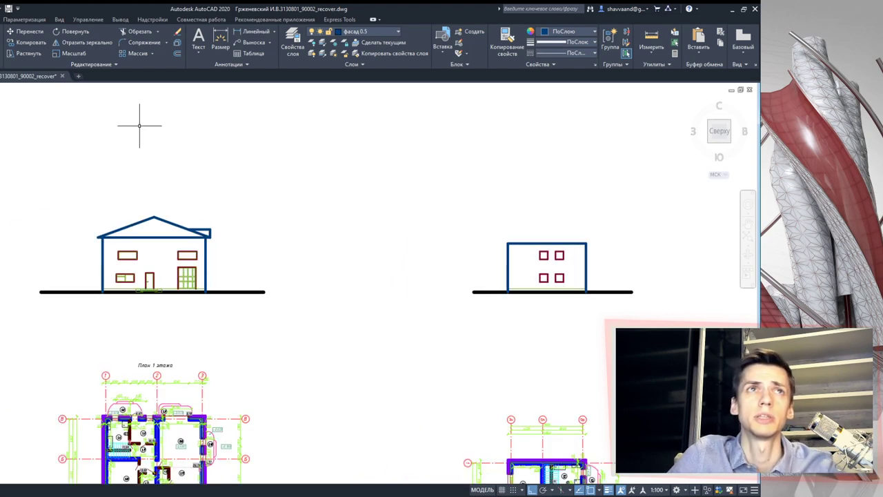
Step: Draw horizontal lines from the house's roof peak and eave corner past the small building
left_click(153, 216)
left_click(627, 216)
key("Escape")
scroll(205, 246, "up", 5)
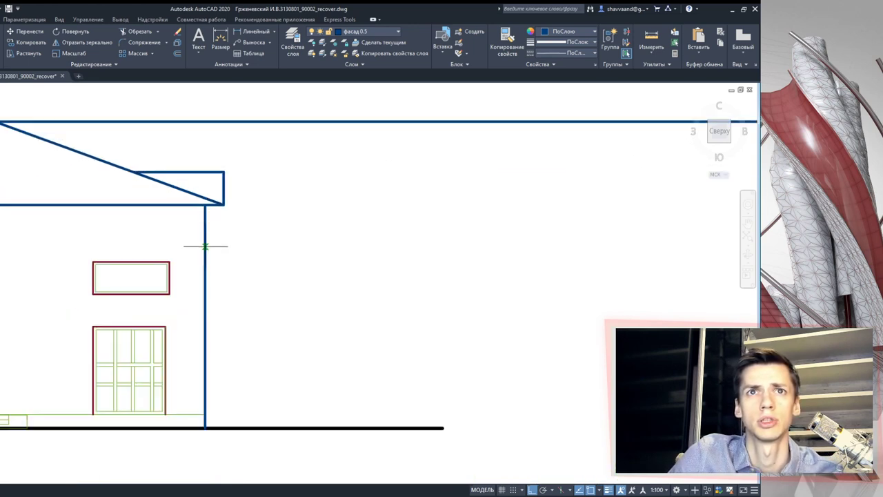
left_click(204, 205)
scroll(205, 204, "down", 5)
left_click(693, 214)
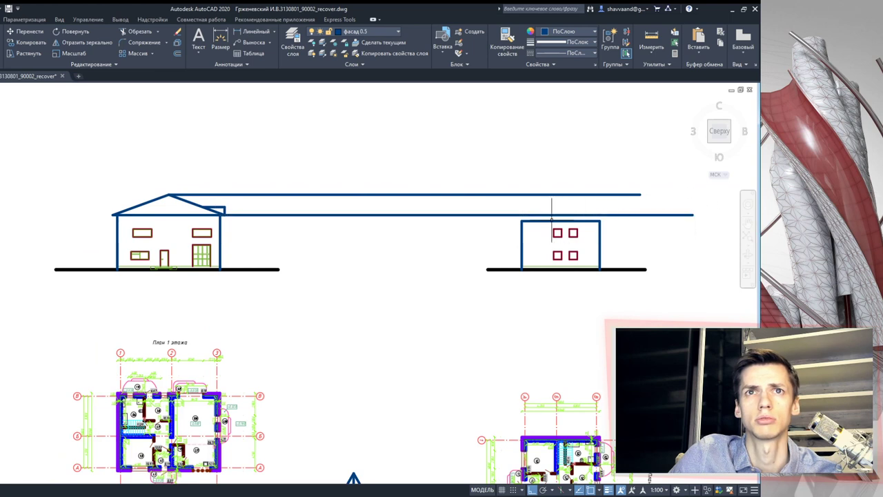
Step: Pan and zoom down to bring the roof plan below the elevations into view
middle_click_drag(517, 218, 485, 228)
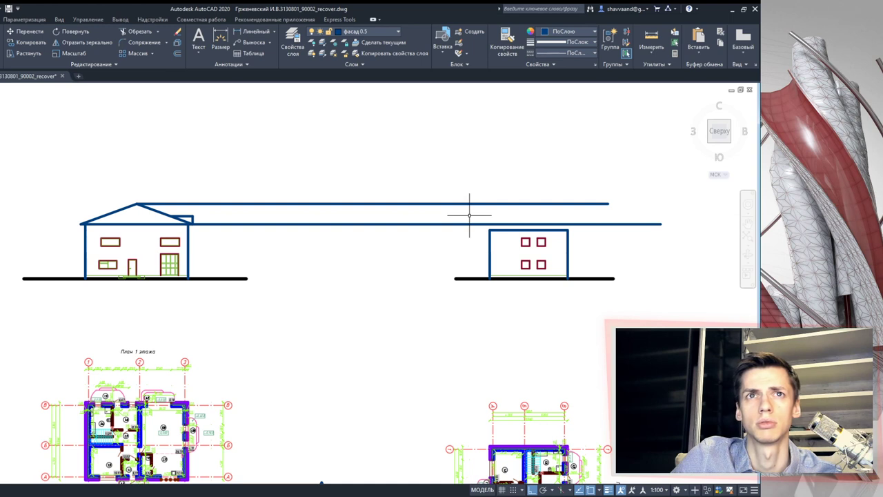
middle_click_drag(489, 198, 425, 191)
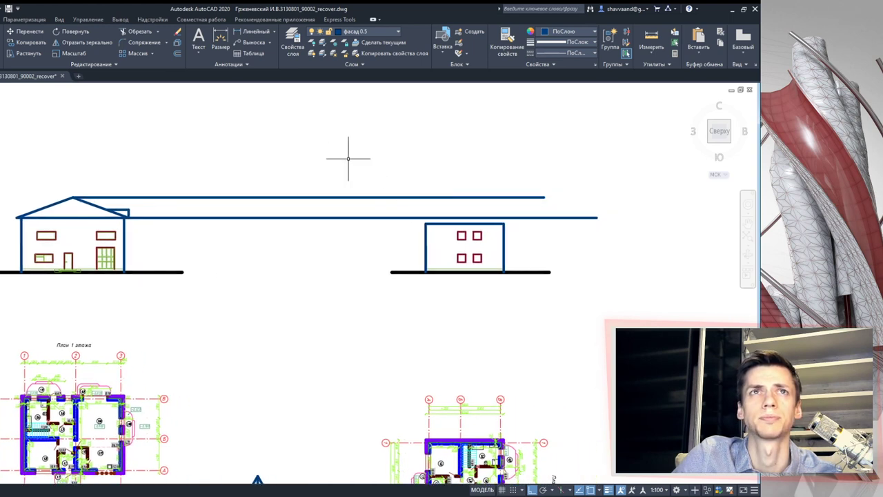
scroll(364, 191, "down", 3)
middle_click_drag(414, 414, 414, 257)
scroll(421, 310, "up", 4)
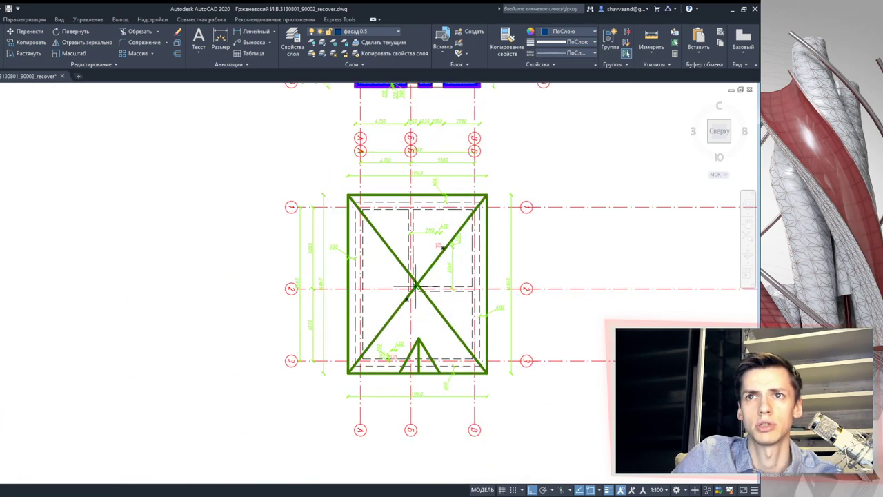
scroll(429, 176, "down", 5)
middle_click_drag(429, 176, 411, 338)
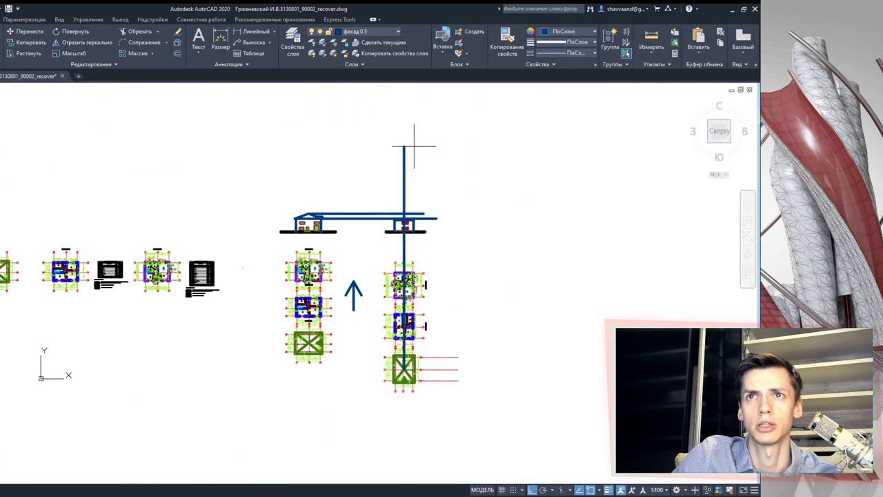
Step: Draw the small facade's two roof slopes from the eave grid points up to the ridge
scroll(414, 147, "up", 2)
scroll(414, 207, "up", 2)
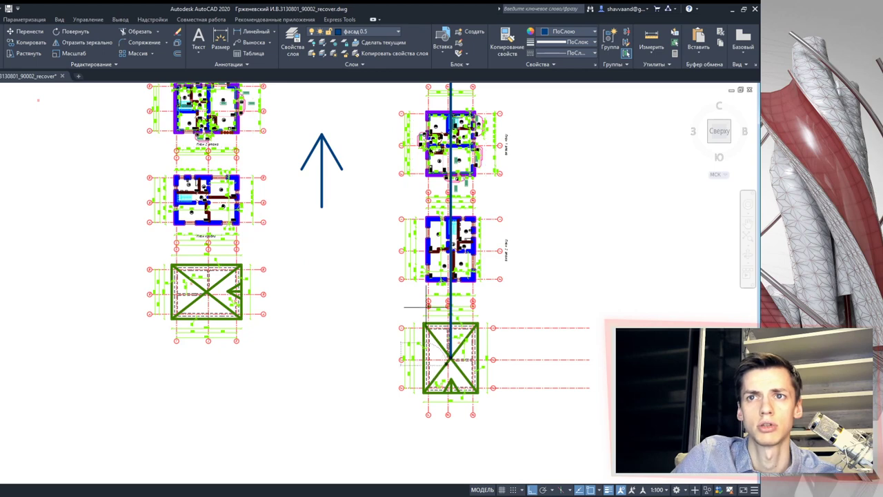
scroll(400, 310, "down", 2)
middle_click_drag(404, 97, 398, 187)
scroll(414, 384, "up", 5)
scroll(414, 386, "down", 5)
middle_click_drag(388, 175, 389, 216)
scroll(389, 216, "up", 5)
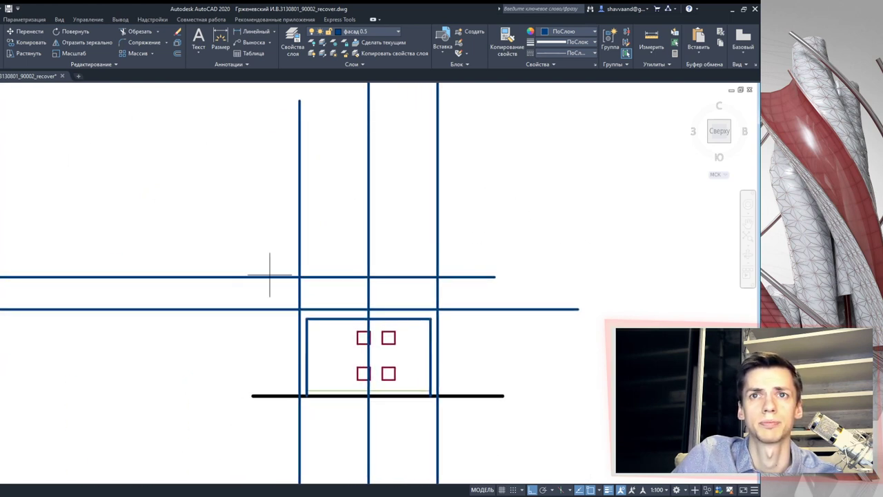
left_click(300, 309)
left_click(368, 277)
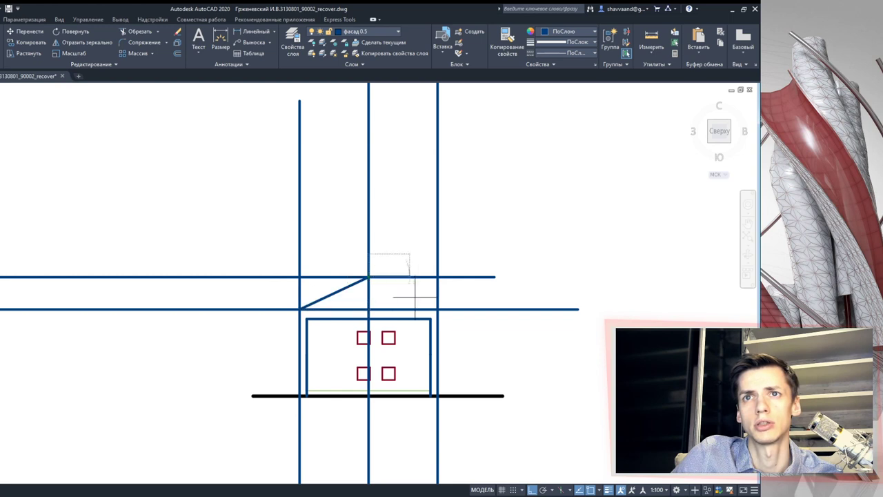
left_click(437, 308)
key("Return")
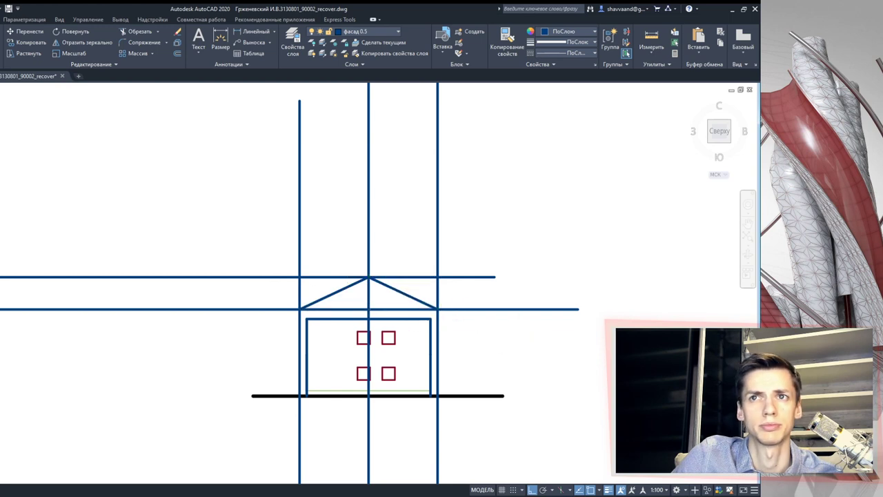
Step: Erase the three vertical construction lines and the upper horizontal construction line
left_click(519, 331)
left_click(220, 167)
key("Escape")
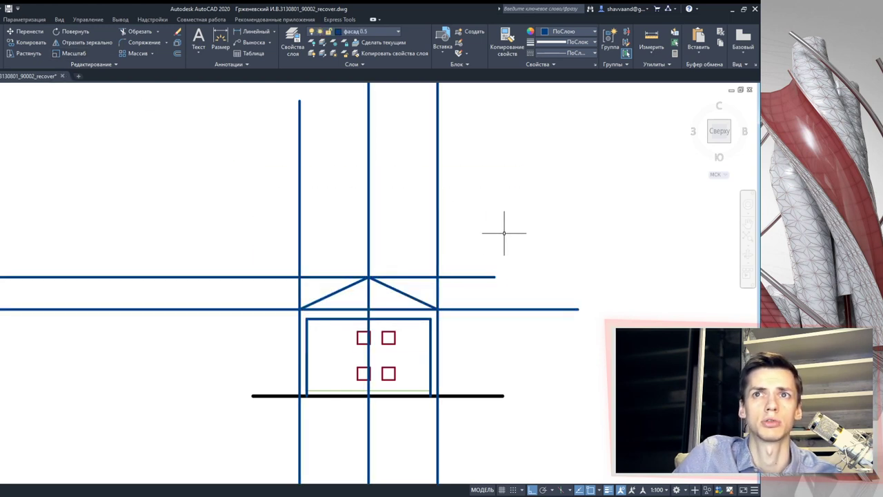
key("Delete")
left_click(490, 277)
key("Delete")
Step: Trim the eave line on both sides of the roof using roof and walls as cutting edges
left_click(494, 339)
left_click(190, 207)
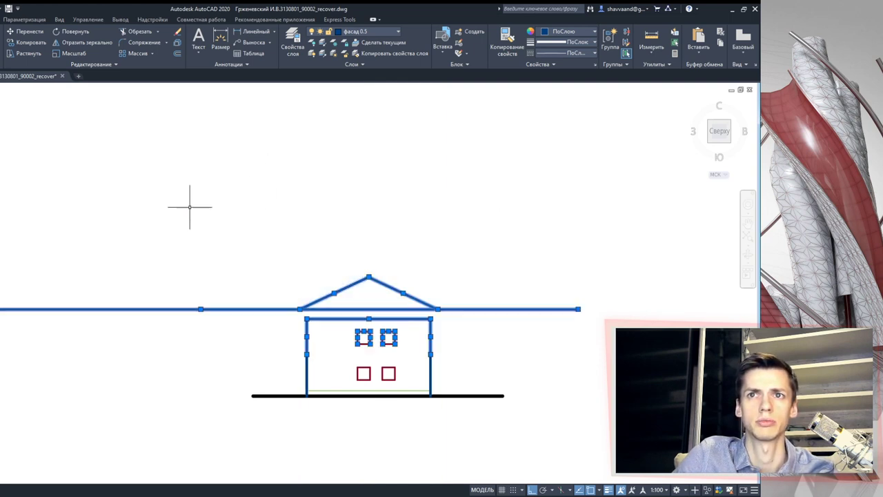
key("Escape")
left_click(466, 304)
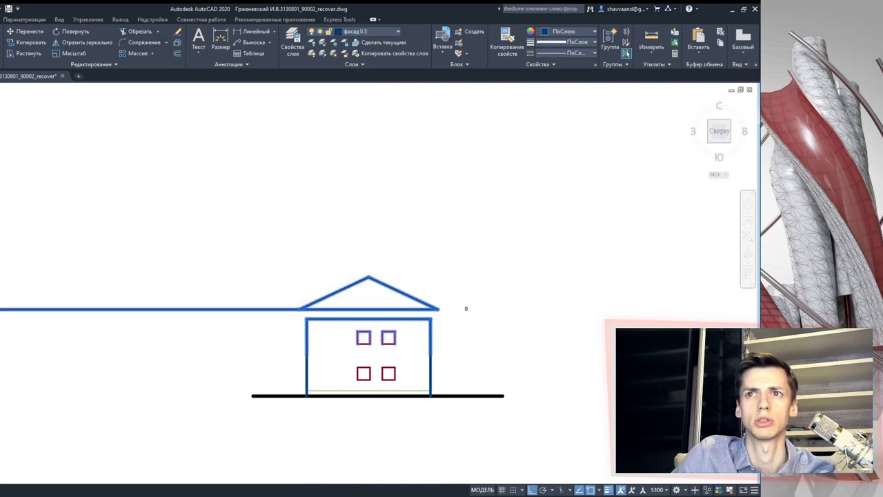
left_click(273, 308)
scroll(369, 267, "down", 2)
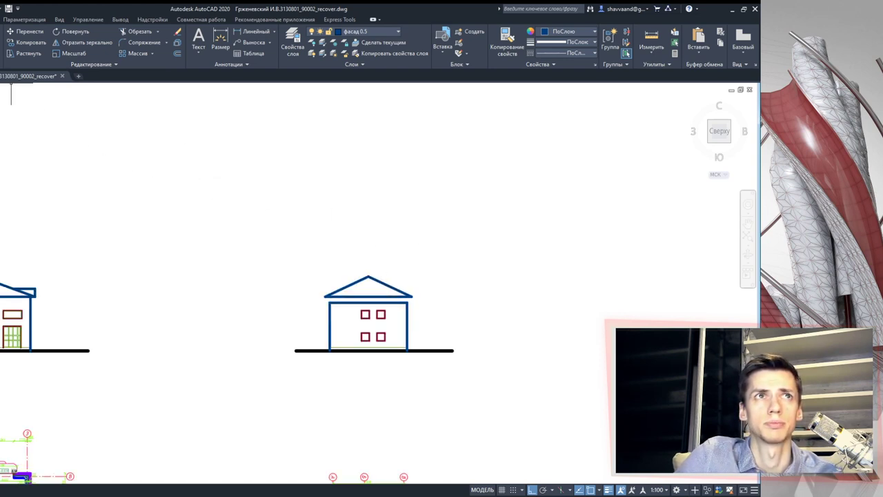
scroll(325, 322, "up", 5)
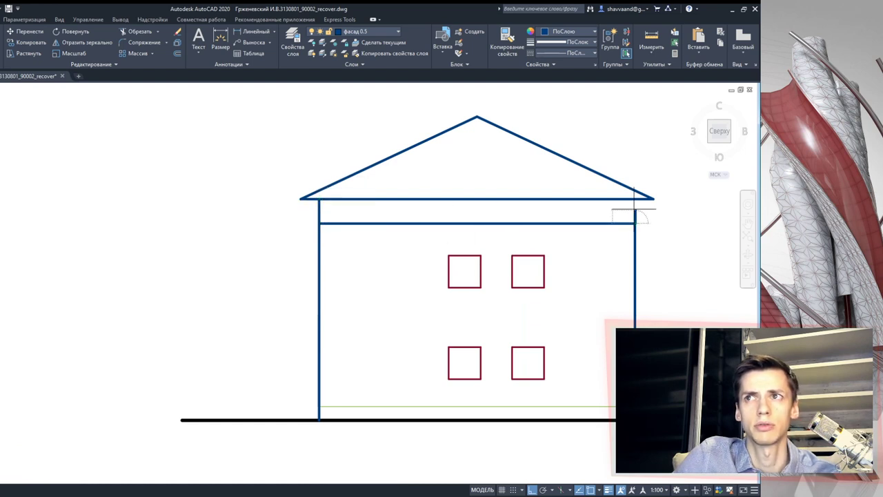
Step: Delete the leftover horizontal top line of the small facade
left_click(437, 226)
left_click(379, 210)
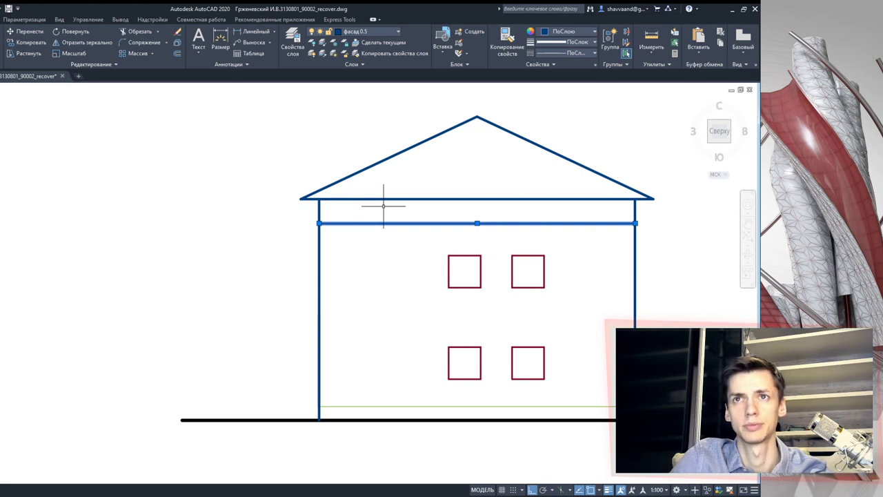
key("Delete")
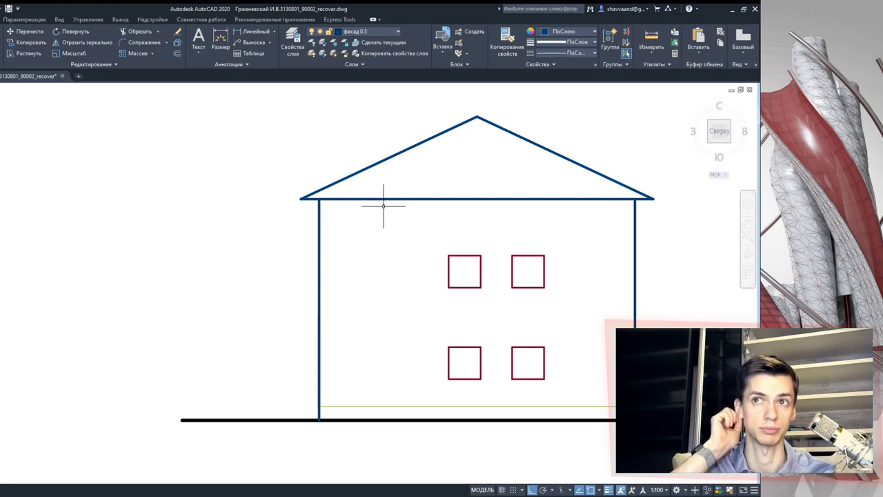
scroll(381, 200, "down", 3)
Step: Project a line from the small gable apex on the roof plan up to the right elevation
scroll(374, 193, "down", 2)
scroll(397, 300, "down", 1)
scroll(386, 366, "up", 4)
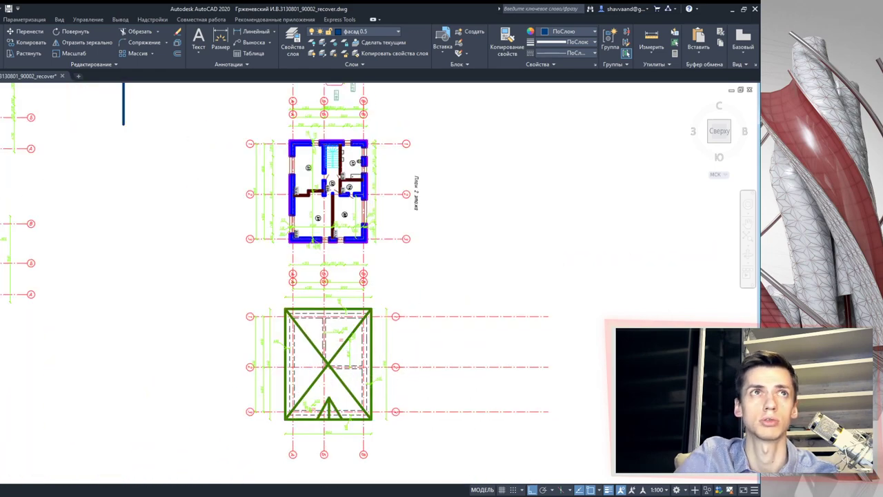
scroll(276, 372, "up", 2)
scroll(370, 417, "up", 4)
middle_click_drag(434, 423, 343, 322)
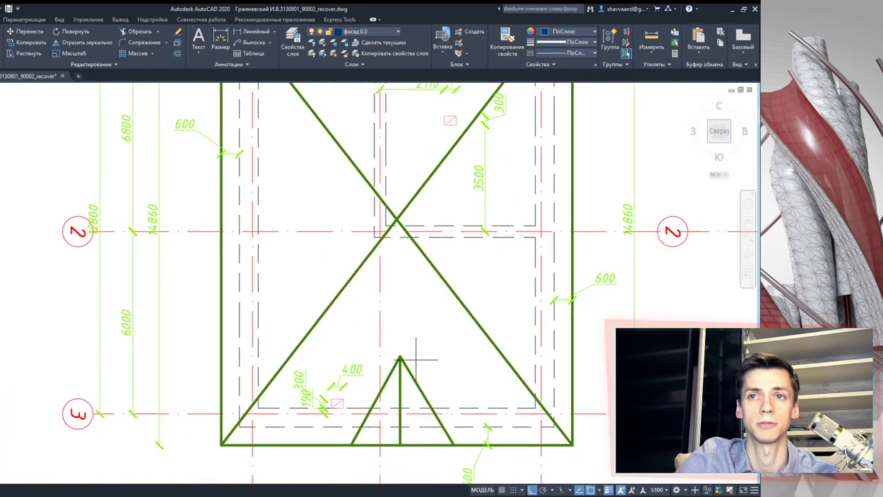
left_click(400, 356)
scroll(397, 332, "down", 4)
scroll(359, 249, "up", 3)
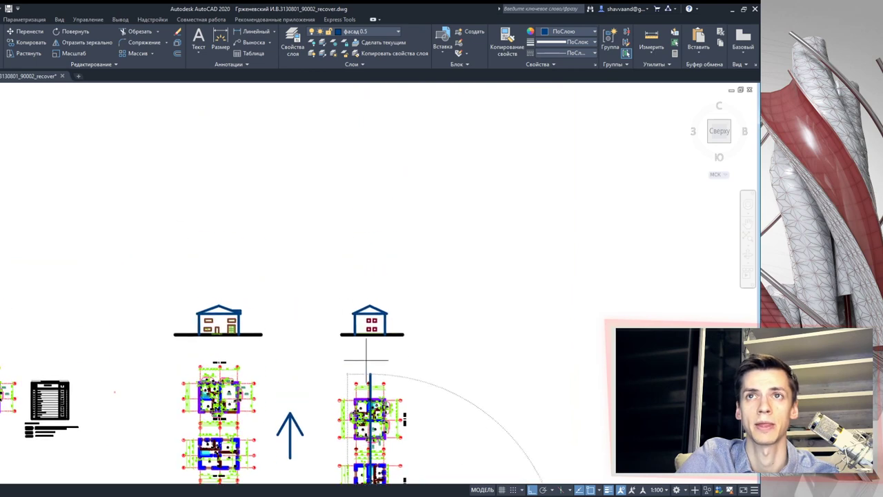
scroll(379, 264, "up", 2)
scroll(382, 306, "down", 3)
scroll(382, 179, "down", 3)
scroll(389, 361, "up", 2)
scroll(338, 407, "up", 5)
scroll(338, 407, "up", 2)
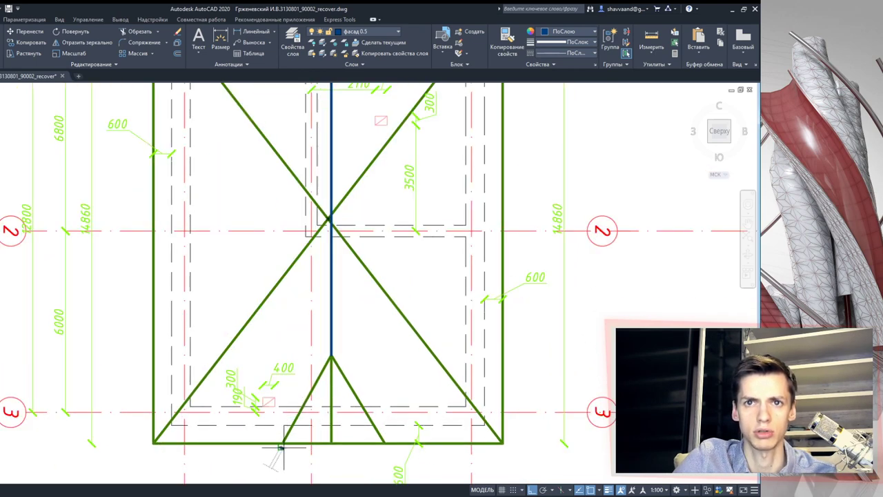
scroll(282, 443, "down", 4)
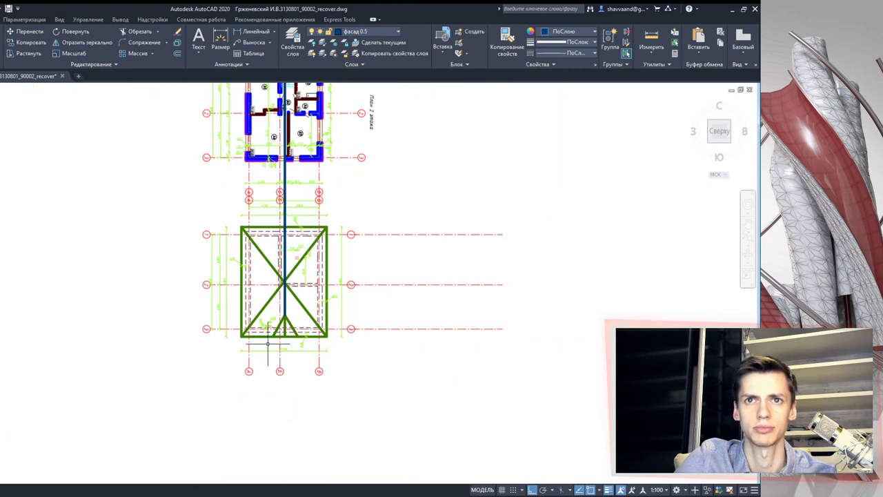
scroll(296, 310, "up", 2)
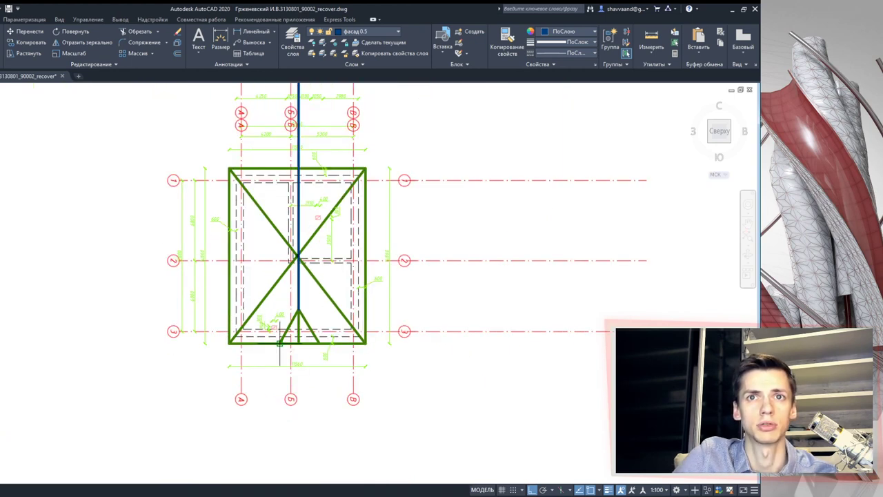
scroll(276, 342, "down", 3)
scroll(286, 334, "down", 3)
scroll(289, 272, "up", 4)
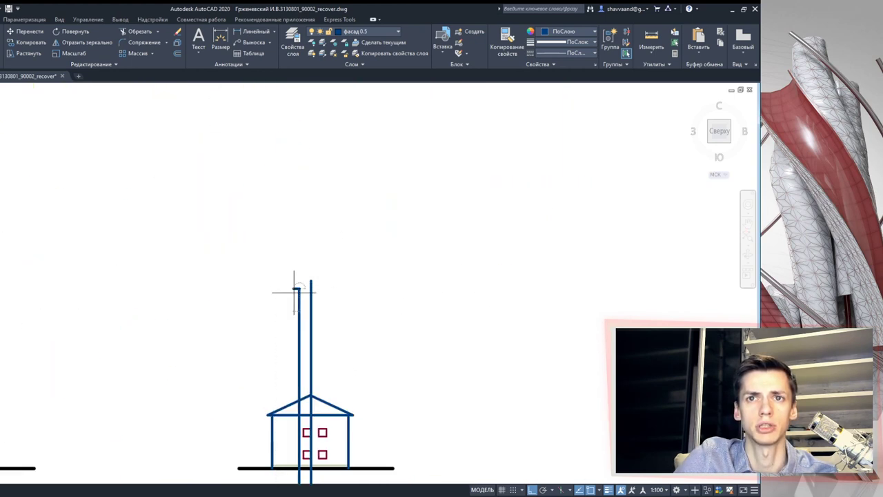
middle_click_drag(296, 286, 315, 187)
middle_click_drag(315, 387, 276, 90)
middle_click_drag(256, 414, 239, 289)
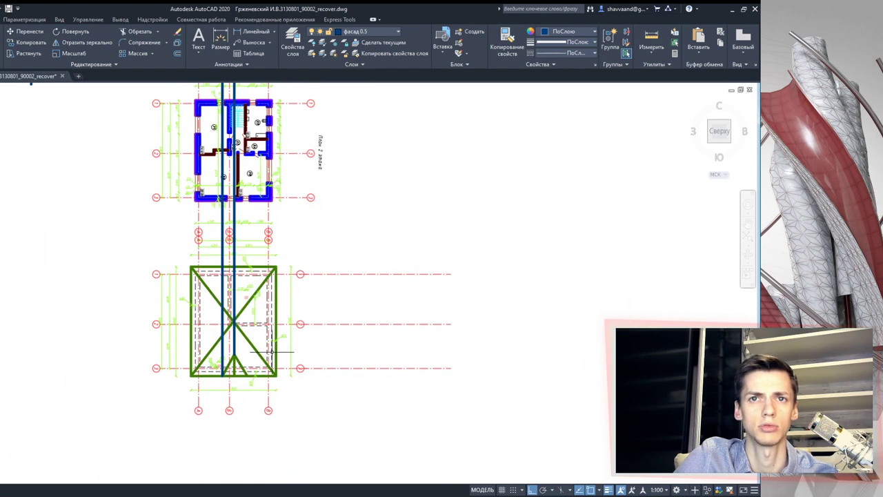
scroll(246, 372, "down", 4)
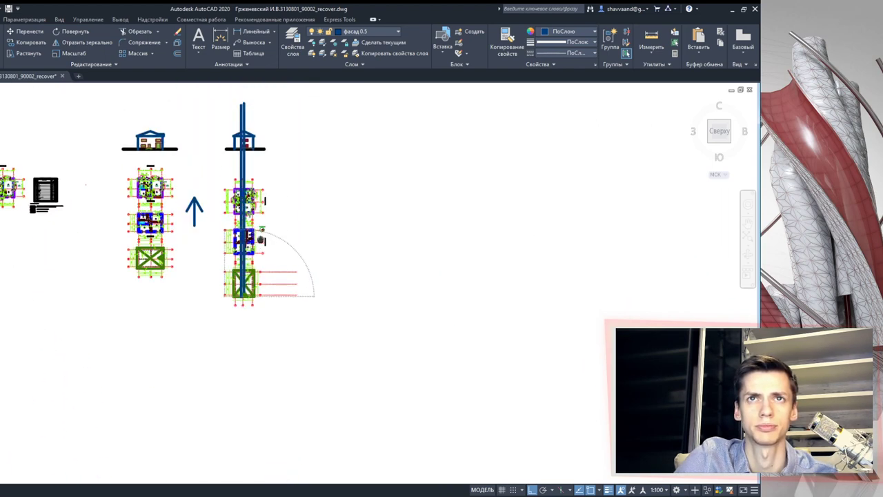
scroll(252, 227, "up", 6)
scroll(400, 233, "down", 3)
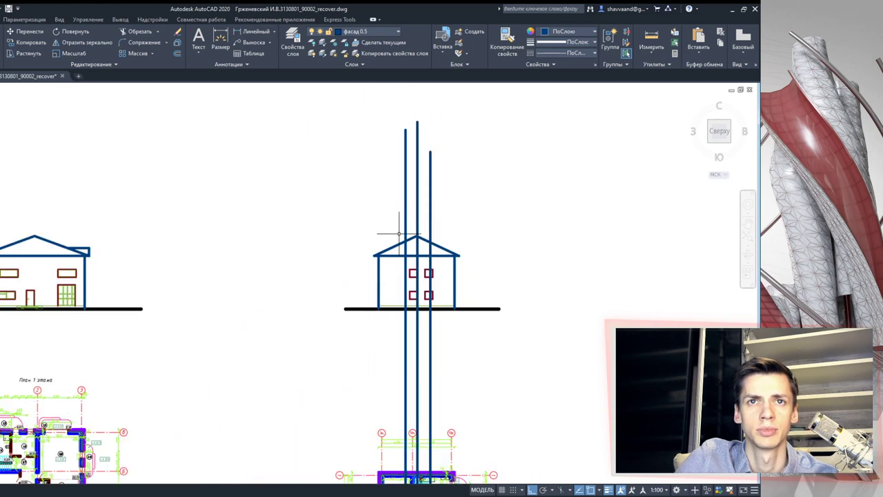
scroll(162, 276, "up", 3)
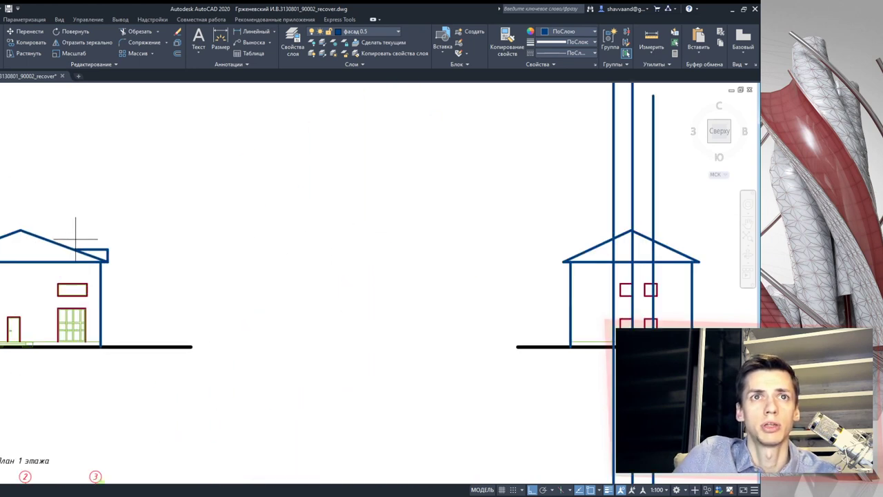
middle_click_drag(474, 243, 237, 247)
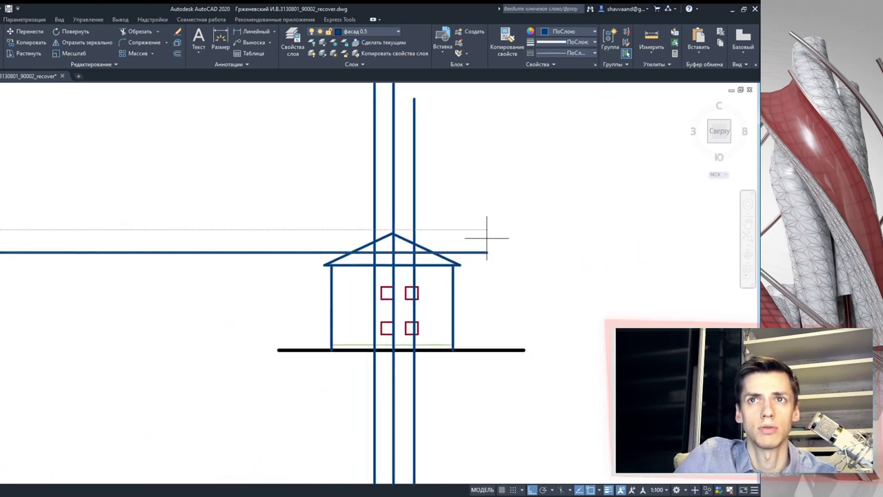
scroll(452, 249, "up", 5)
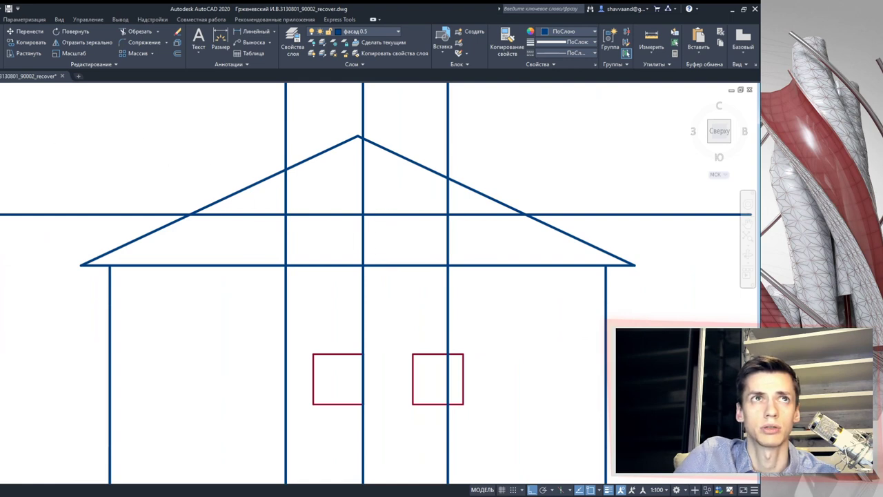
Step: Draw the small gable's two slopes from the eave up to its peak beneath the main roof
left_click(287, 264)
left_click(363, 215)
left_click(447, 264)
scroll(416, 244, "down", 2)
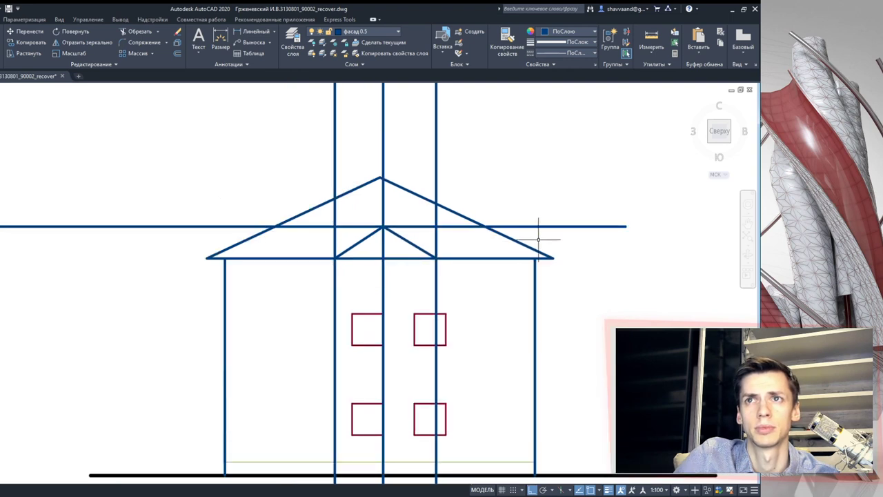
Step: Delete the horizontal projection line and the three vertical projection lines
left_click(603, 236)
left_click(570, 197)
key("Delete")
left_click(473, 152)
left_click(288, 103)
key("Delete")
Step: Trim the eave segment under the small gable, using the gable slopes as cutting edges
left_click(391, 256)
key("Escape")
left_click(450, 278)
left_click(361, 211)
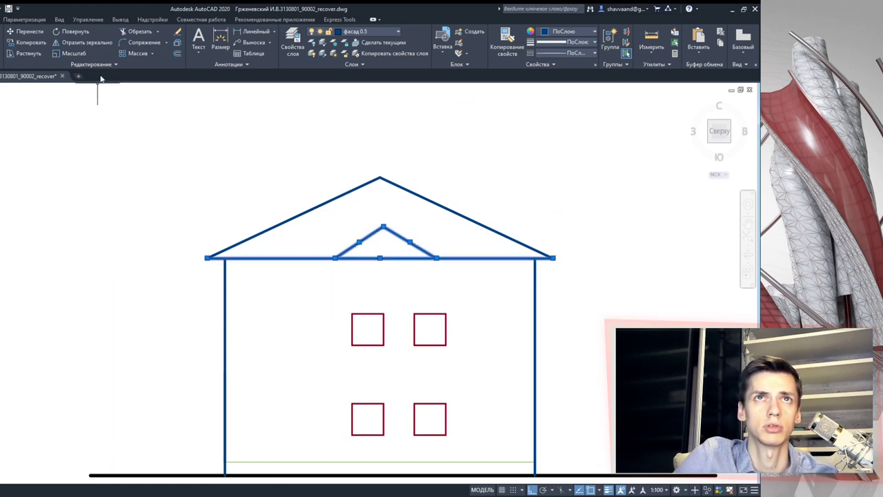
left_click(133, 32)
left_click(383, 256)
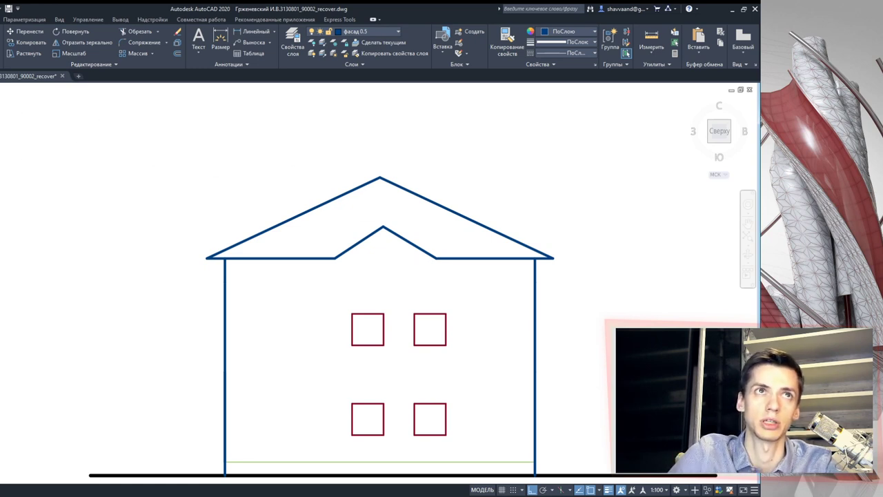
Step: Start a line on the small gable's slope, then cancel it unfinished
left_click(410, 242)
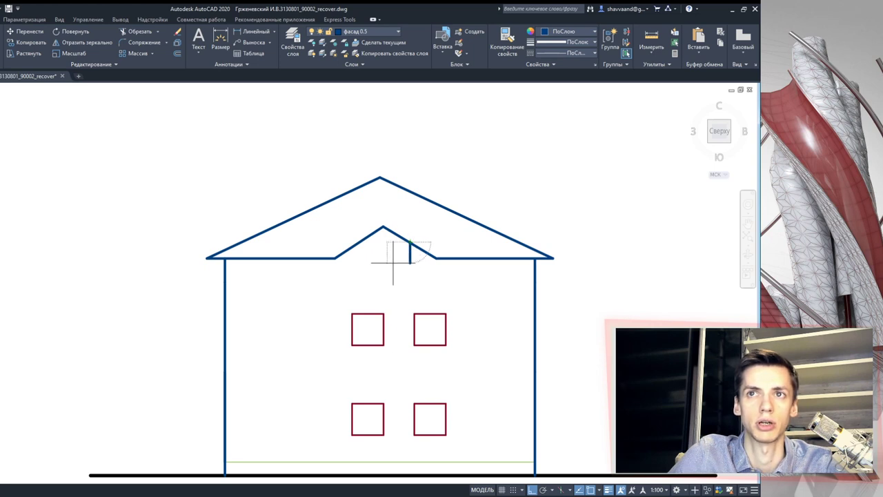
left_click(532, 490)
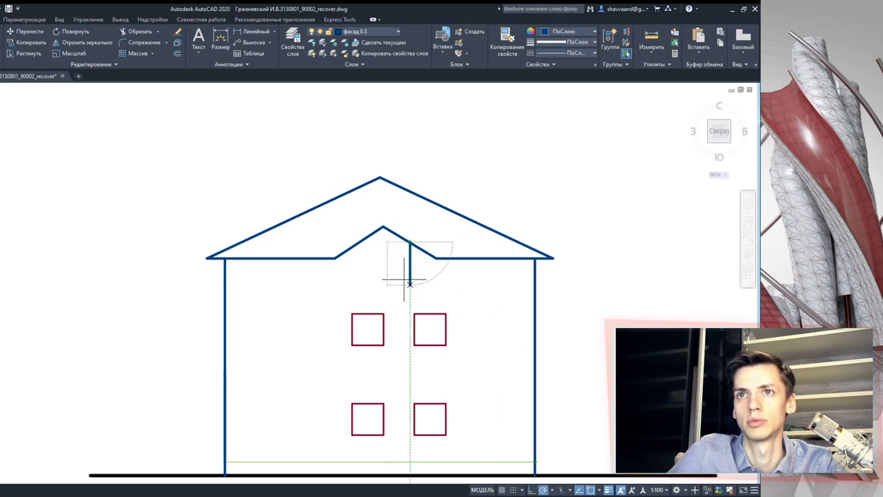
scroll(407, 276, "up", 2)
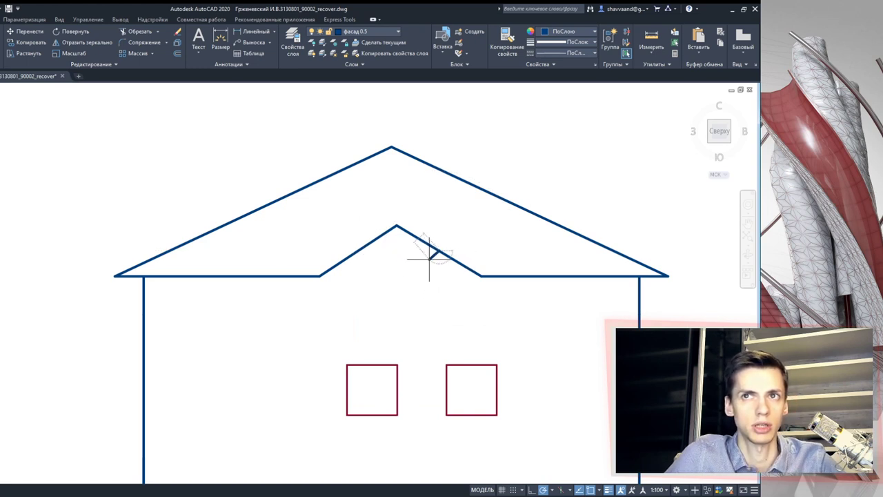
key("Escape")
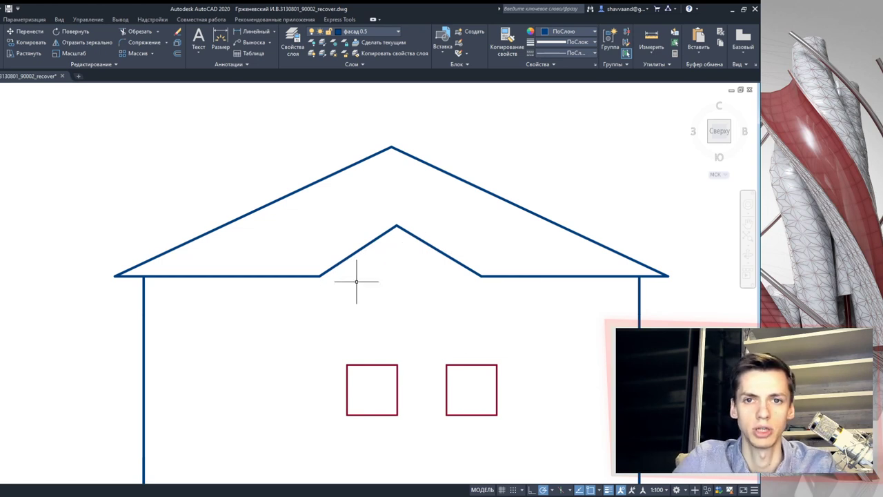
scroll(386, 302, "down", 4)
Step: Zoom in and pan across the left facade's windows and door to check them
scroll(398, 339, "down", 2)
scroll(430, 282, "up", 6)
scroll(335, 308, "down", 5)
scroll(335, 308, "down", 2)
scroll(363, 354, "down", 1)
scroll(121, 288, "up", 5)
scroll(121, 288, "up", 2)
middle_click_drag(121, 288, 250, 334)
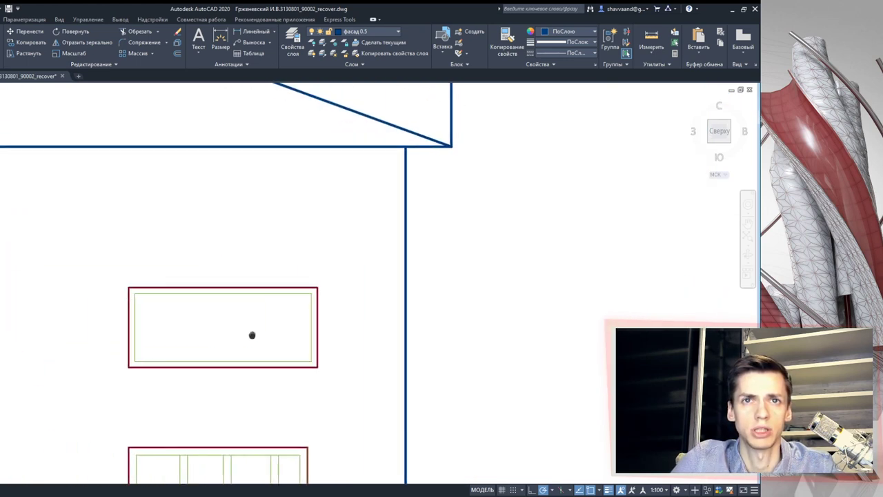
scroll(375, 388, "down", 1)
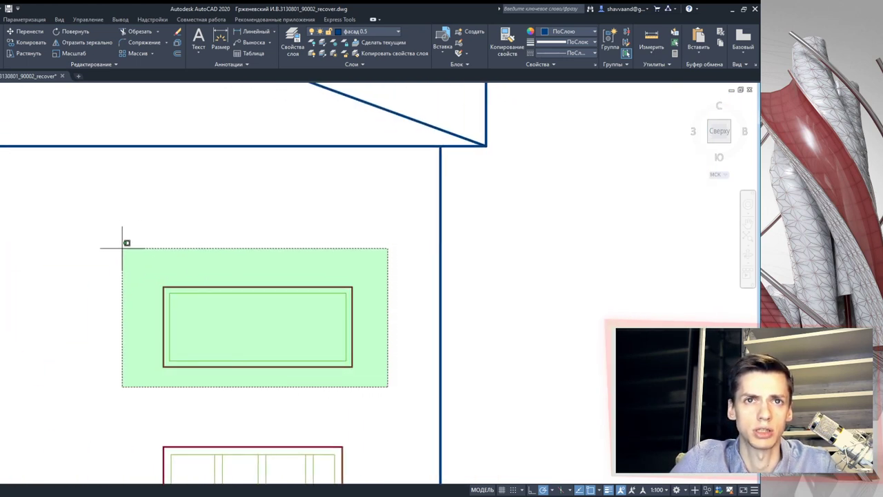
left_click(128, 252)
scroll(97, 366, "down", 4)
middle_click_drag(60, 369, 191, 356)
scroll(142, 368, "up", 2)
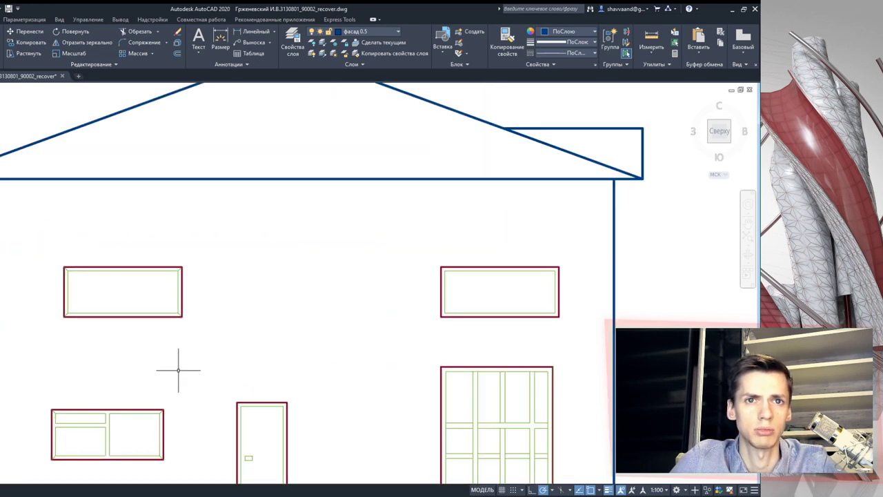
Step: Zoom out to show both house elevations side by side above their floor plans
scroll(228, 379, "down", 4)
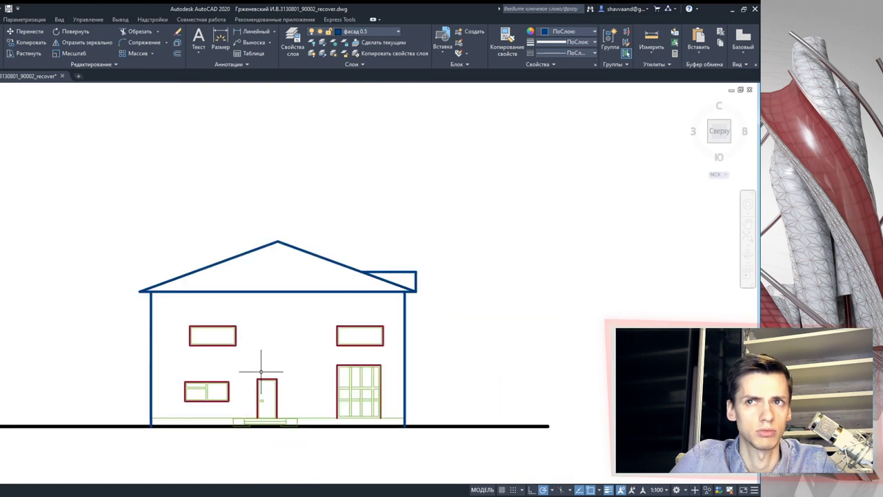
scroll(405, 382, "up", 4)
scroll(405, 377, "down", 4)
middle_click_drag(469, 404, 216, 394)
scroll(217, 394, "down", 1)
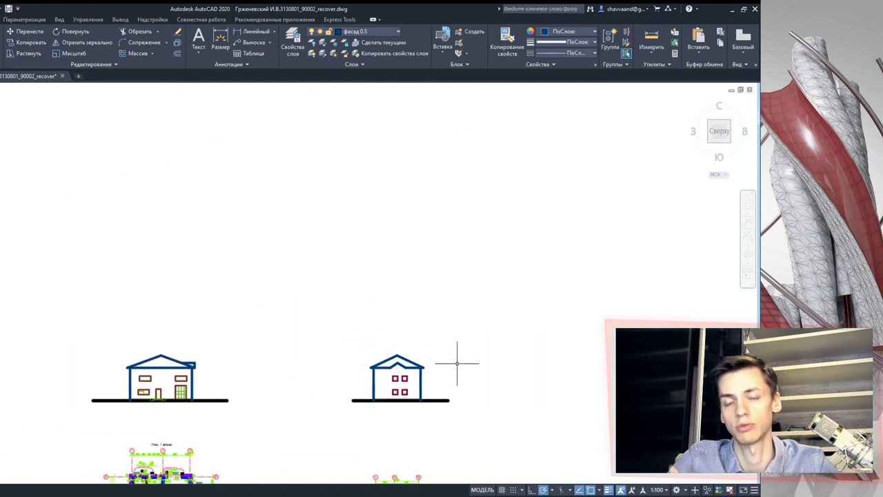
scroll(421, 317, "down", 2)
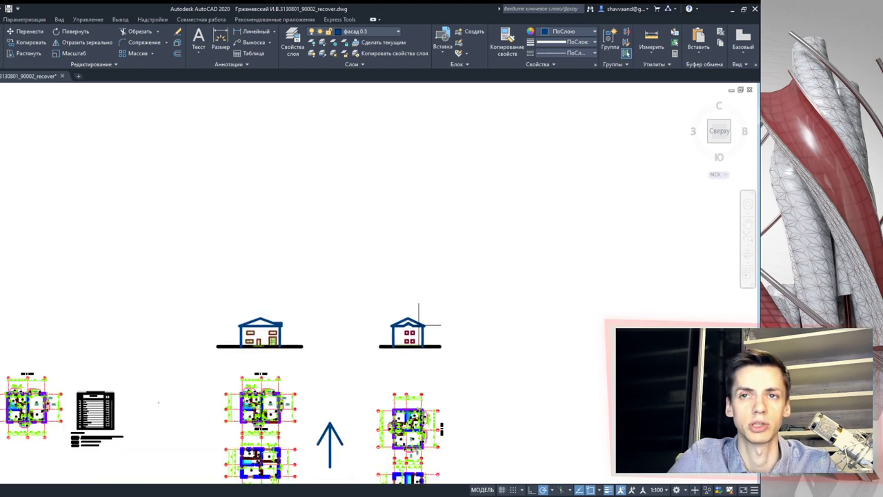
scroll(262, 427, "up", 3)
scroll(255, 314, "up", 4)
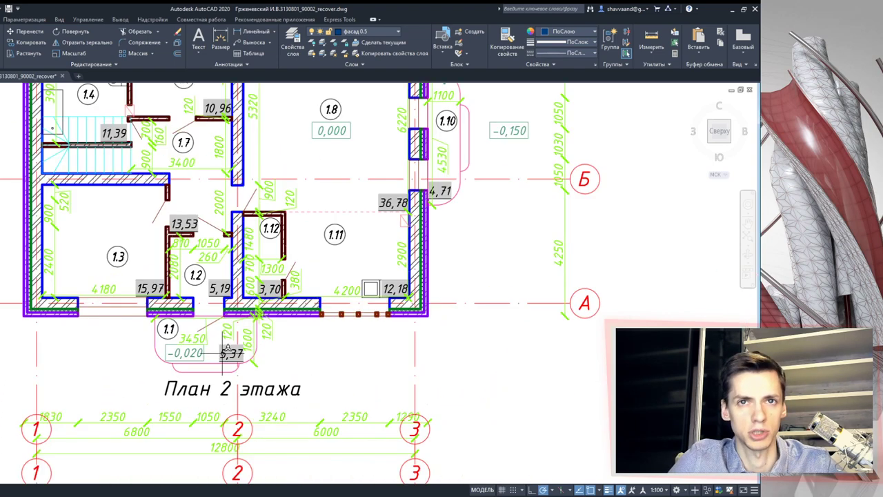
scroll(255, 321, "down", 4)
middle_click_drag(302, 295, 302, 366)
scroll(207, 275, "up", 4)
scroll(228, 276, "up", 2)
scroll(214, 228, "up", 4)
scroll(263, 212, "up", 2)
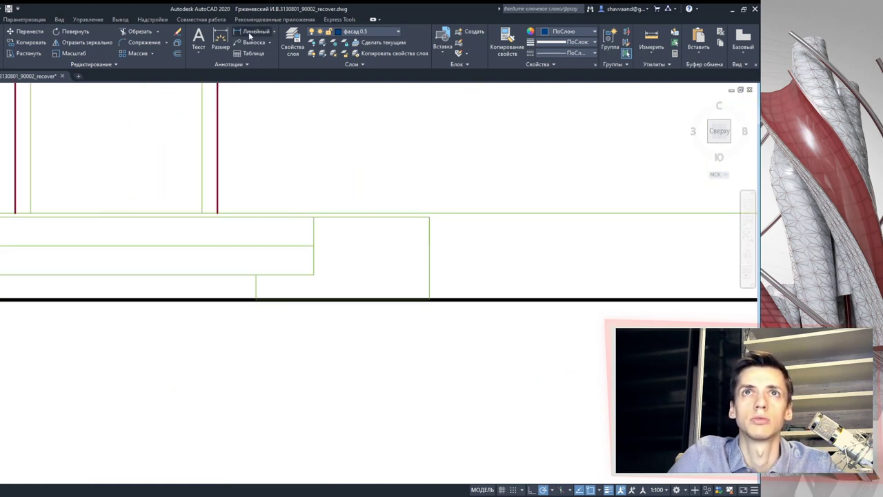
key("ctrl+v")
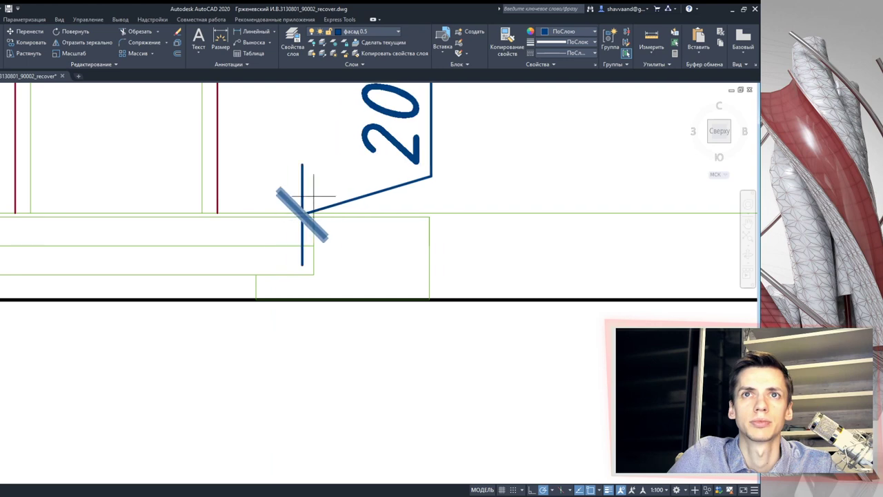
scroll(302, 203, "down", 4)
scroll(311, 199, "up", 4)
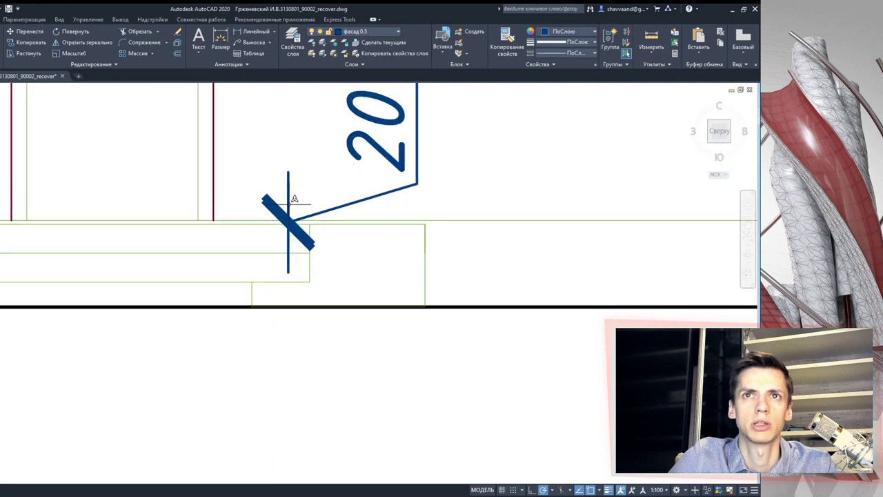
scroll(290, 199, "down", 3)
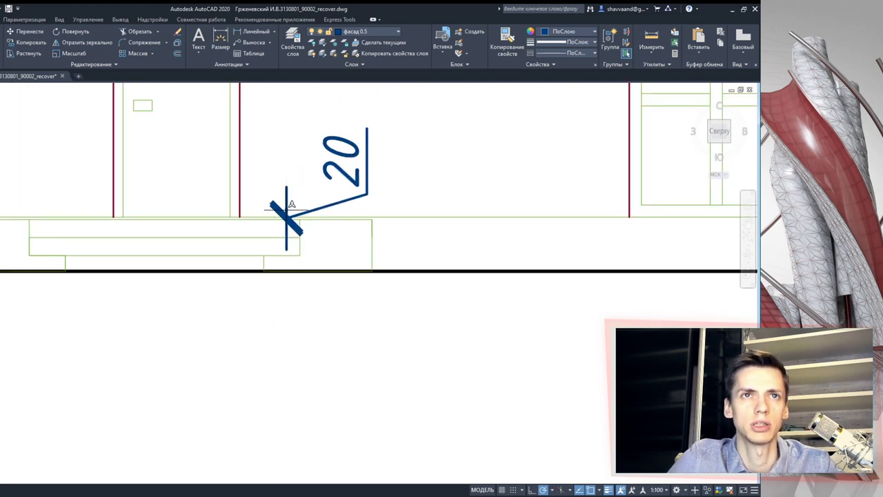
left_click(289, 208)
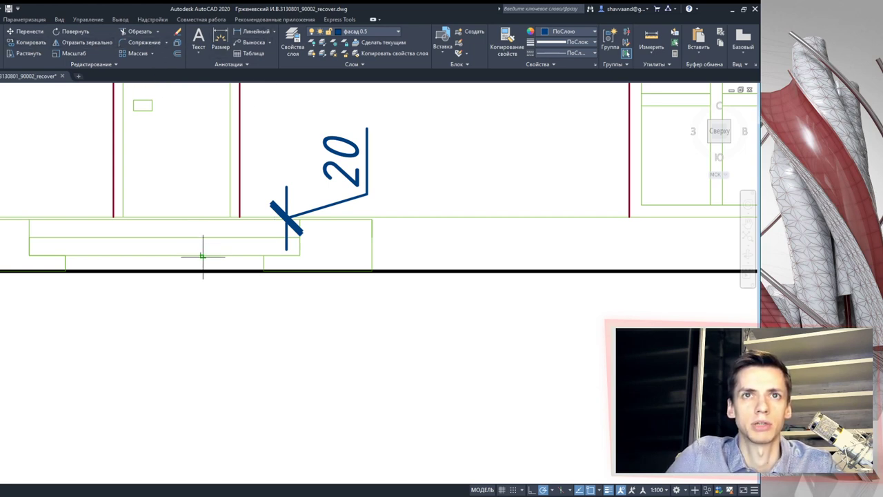
key("ctrl+v")
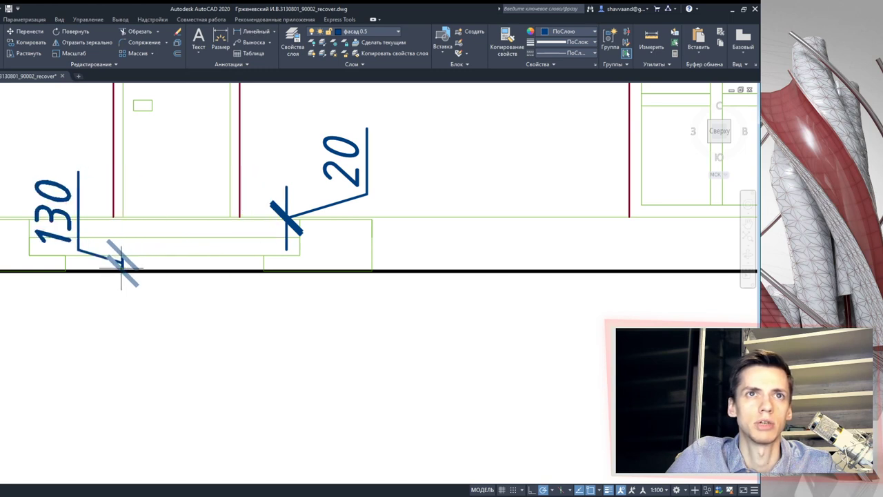
left_click(107, 262)
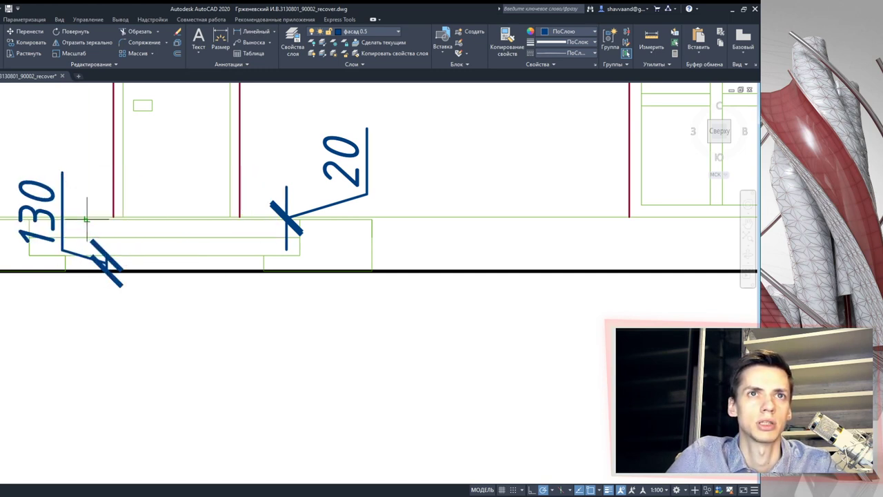
key("ctrl+v")
left_click(95, 222)
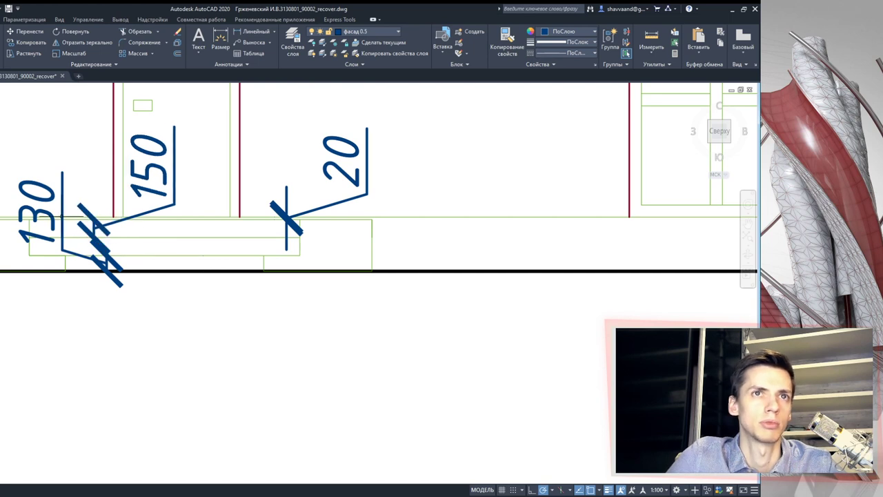
left_click(137, 182)
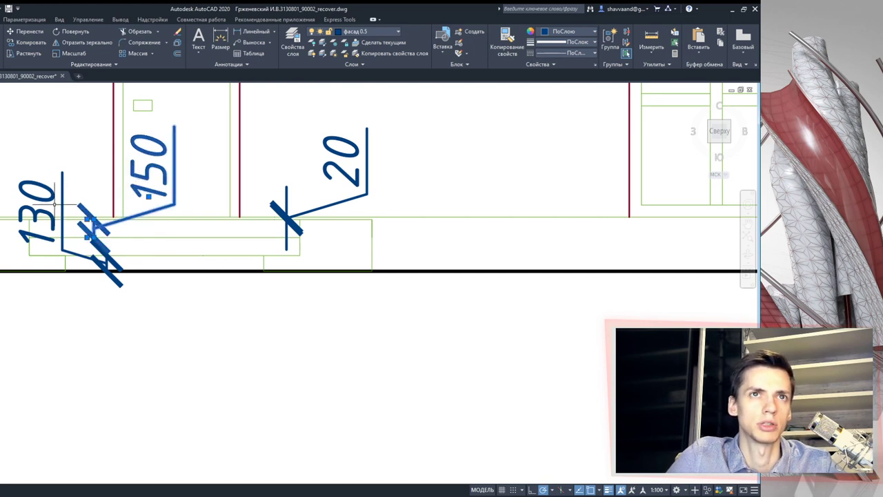
left_click(38, 194)
key("Delete")
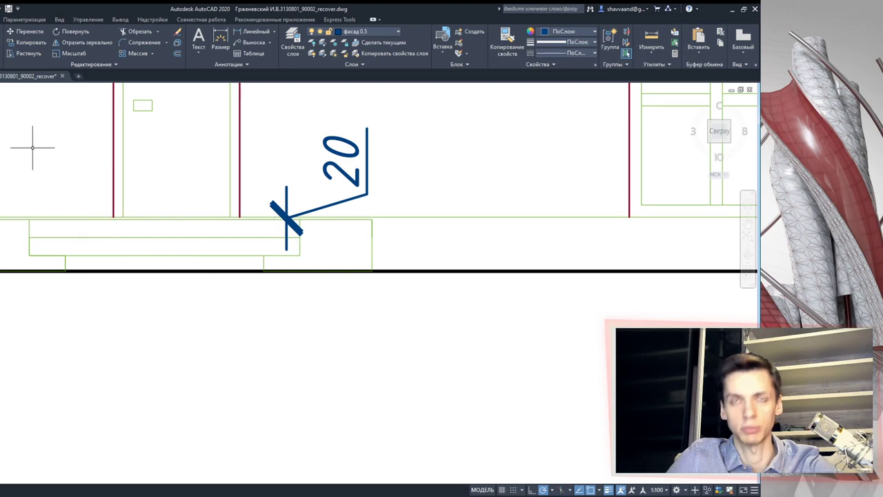
left_click(353, 161)
key("Delete")
scroll(338, 203, "down", 4)
Step: Zoom out over the whole sheet, then centre and zoom in on the right elevation's roof
middle_click_drag(351, 203, 366, 207)
scroll(366, 207, "down", 4)
scroll(359, 241, "down", 2)
middle_click_drag(362, 476, 366, 336)
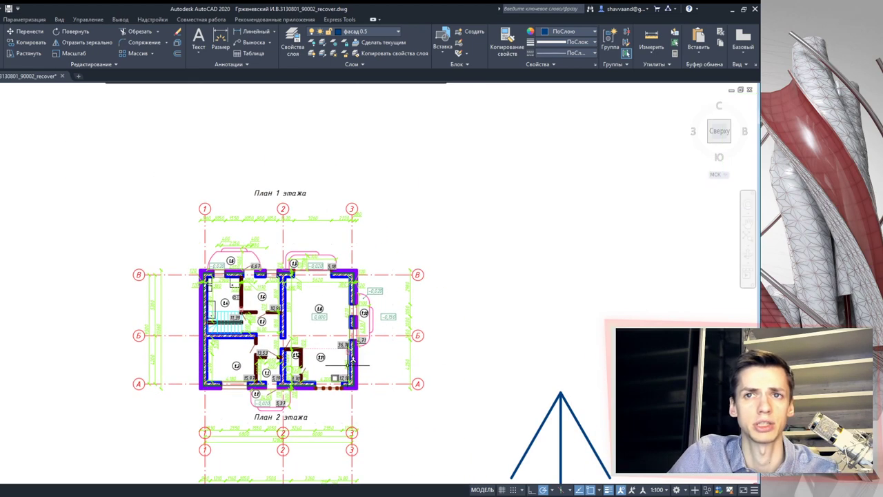
scroll(365, 336, "up", 2)
scroll(373, 321, "down", 5)
middle_click_drag(451, 269, 390, 298)
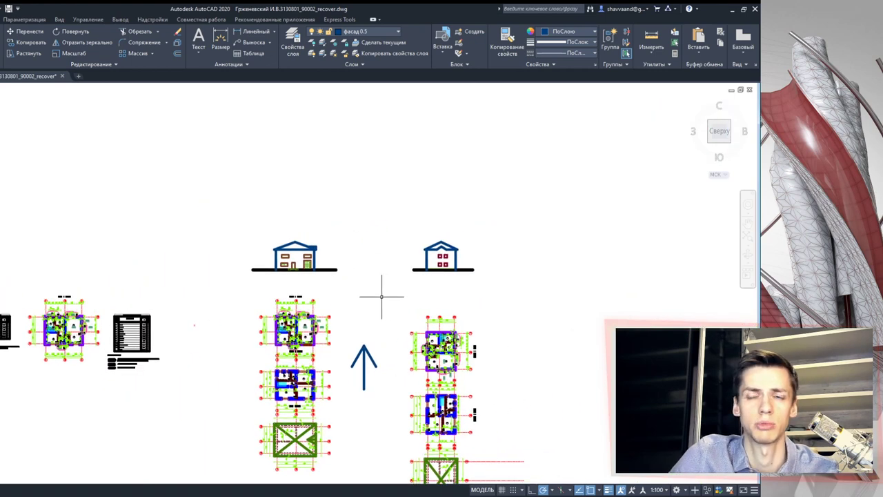
middle_click_drag(395, 297, 304, 302)
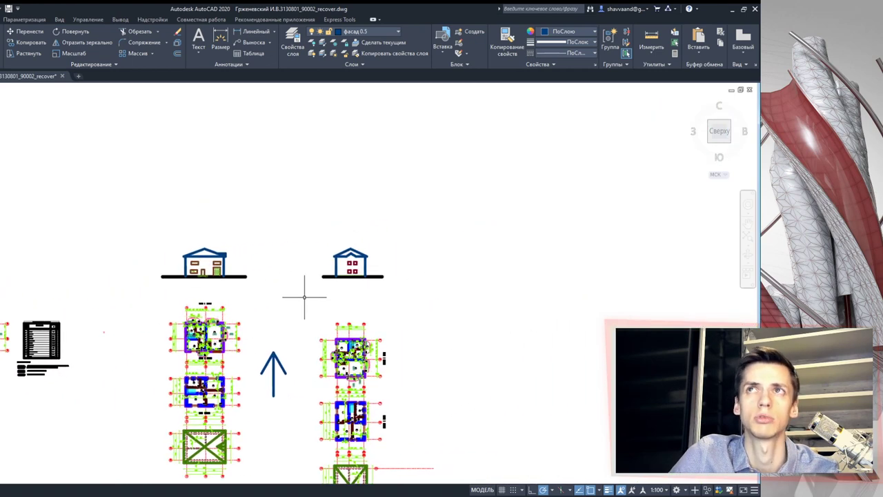
scroll(316, 285, "up", 4)
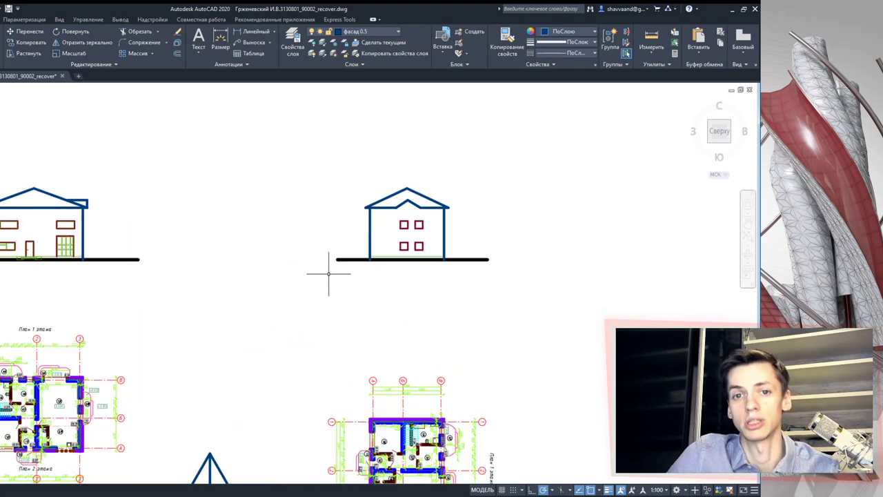
scroll(329, 273, "down", 2)
scroll(328, 274, "down", 3)
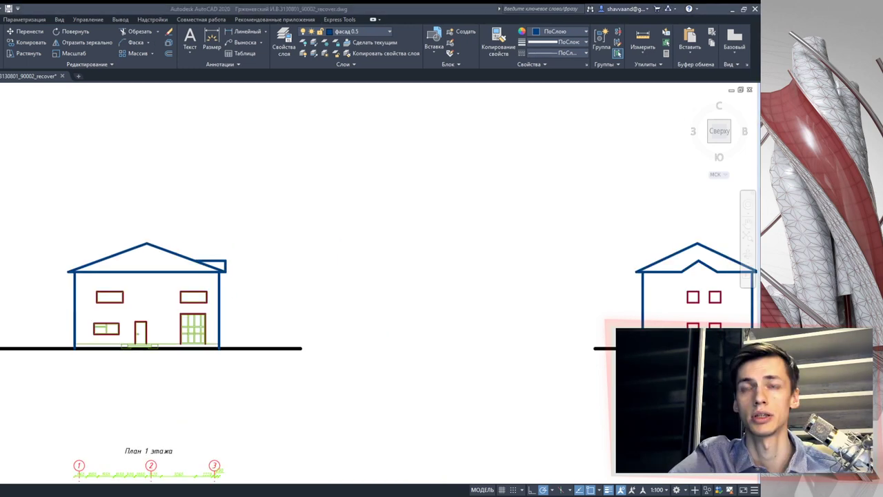
middle_click_drag(511, 345, 310, 344)
scroll(507, 258, "up", 5)
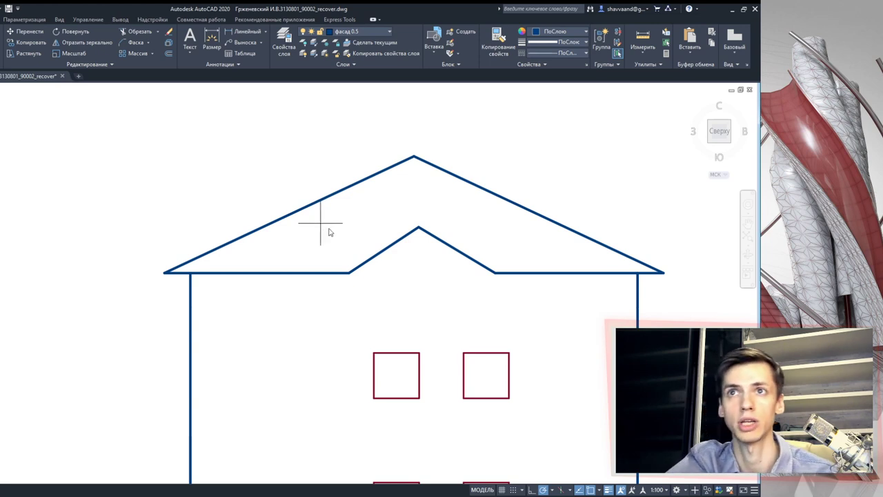
Step: Offset the small gable's and main roof's slope lines downward to give the roof thickness
left_click(387, 248)
left_click(390, 255)
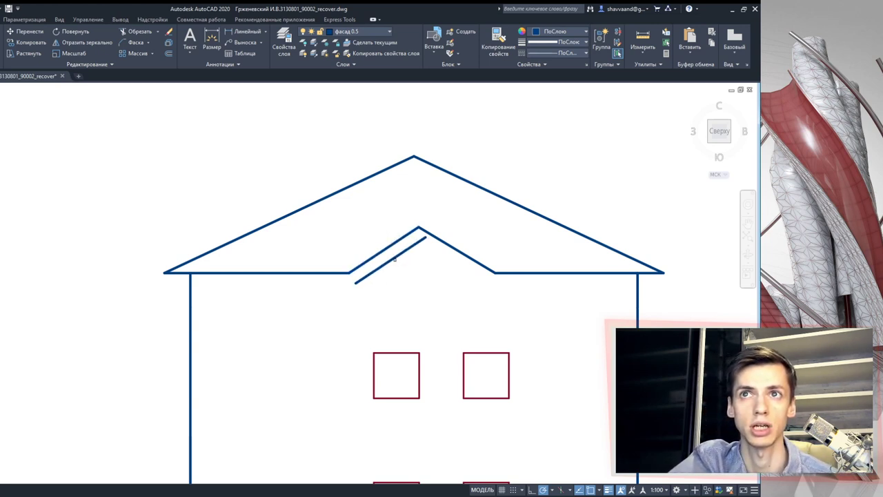
left_click(453, 246)
left_click(455, 271)
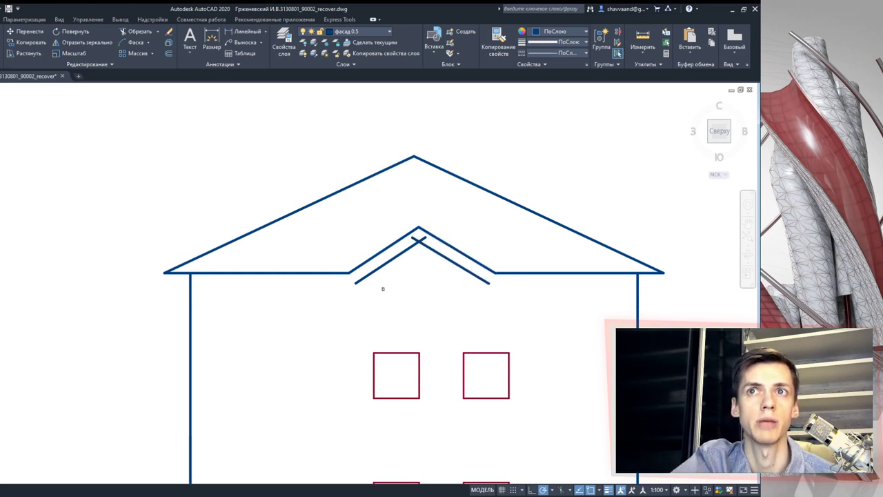
left_click(292, 209)
left_click(316, 231)
left_click(504, 196)
left_click(484, 226)
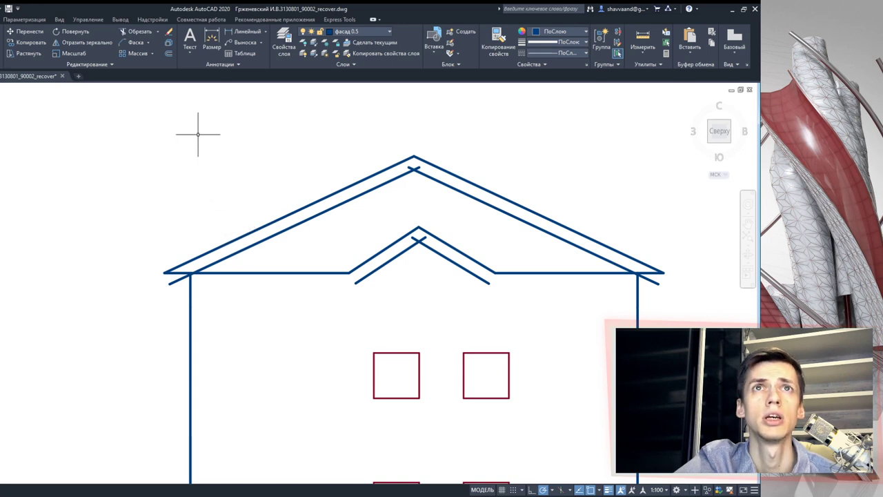
Step: Cap the eave with a vertical edge line and eave board, then delete the surplus inner right roof line
left_click(164, 272)
scroll(164, 297, "up", 2)
left_click(167, 316)
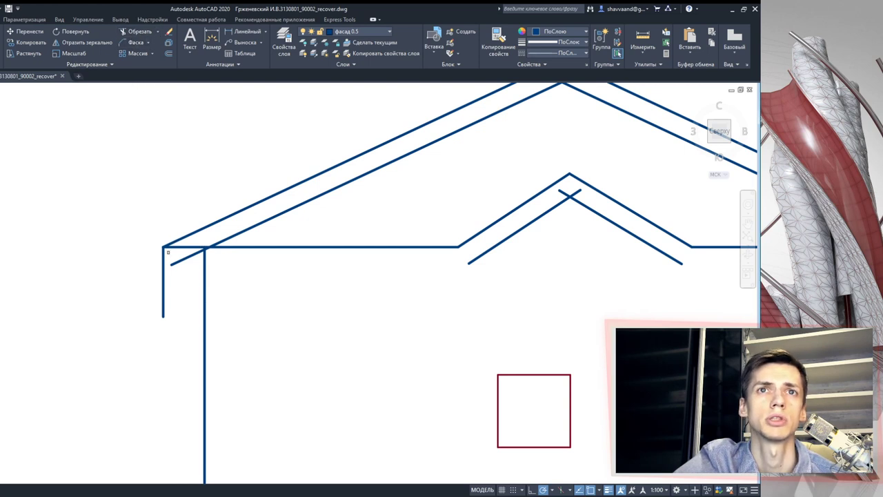
left_click(163, 259)
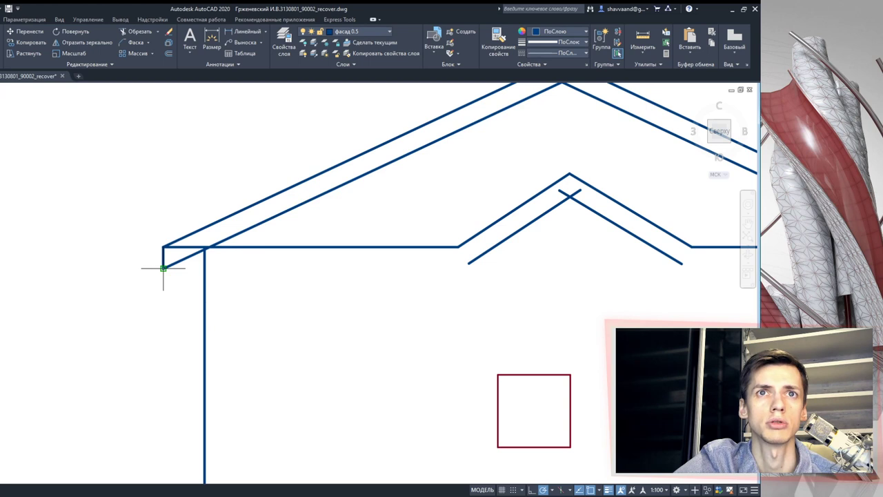
scroll(163, 268, "down", 3)
middle_click_drag(601, 262, 424, 276)
left_click(517, 275)
left_click(480, 266)
key("Delete")
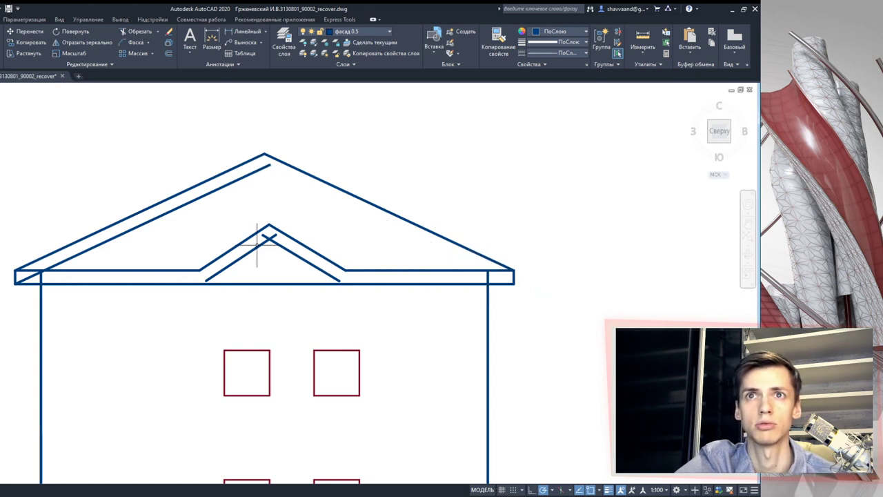
Step: Delete the inner left roof line at the left eave corner
left_click(104, 238)
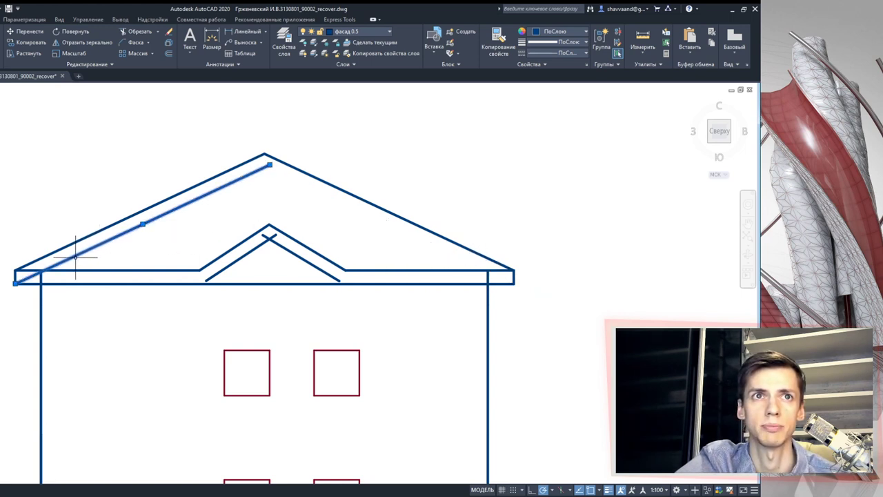
scroll(76, 257, "up", 4)
key("Escape")
left_click(159, 184)
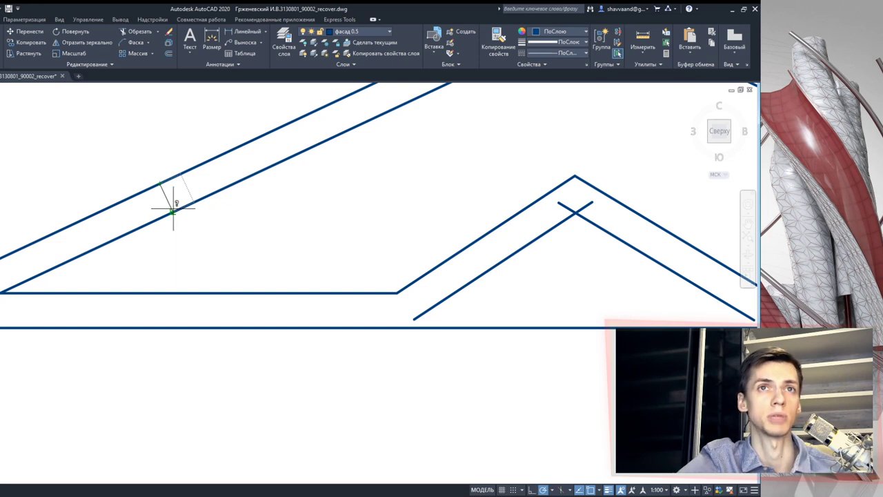
middle_click_drag(41, 262, 193, 204)
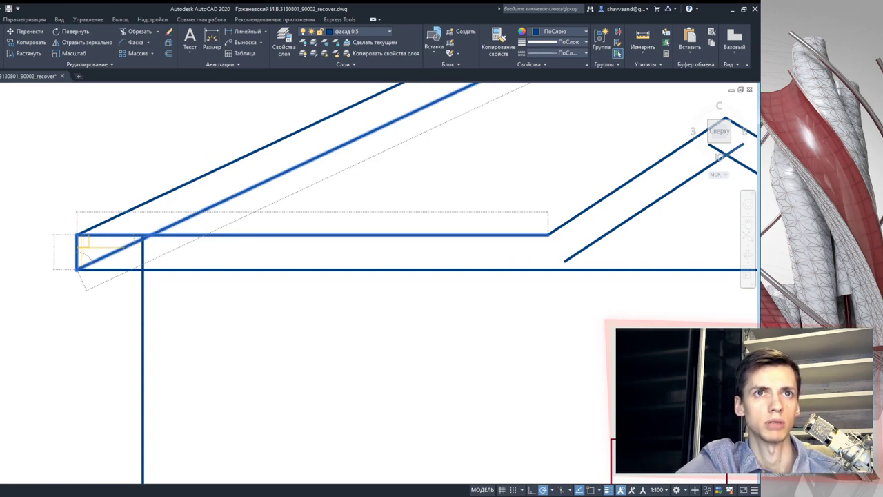
scroll(81, 247, "down", 2)
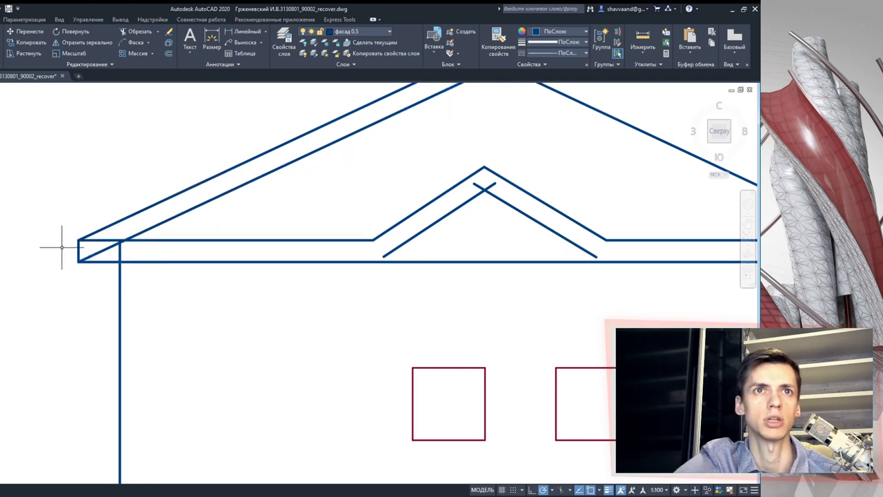
scroll(74, 247, "down", 2)
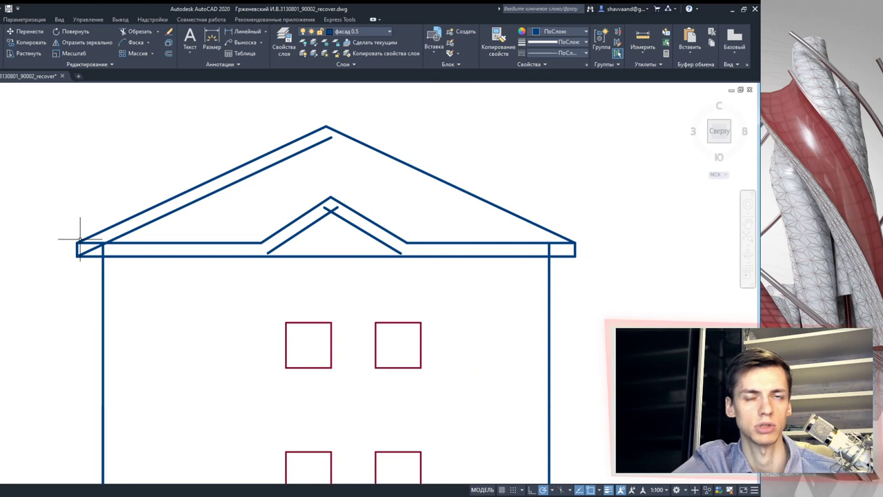
left_click(116, 236)
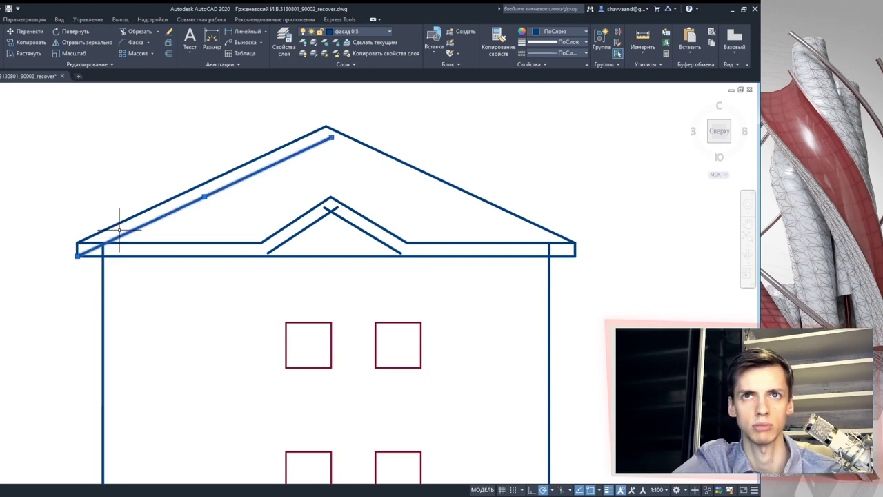
key("Delete")
Step: Trim the eave line and small gable diagonals to an apex, and draw the line closing the eave
scroll(296, 247, "up", 2)
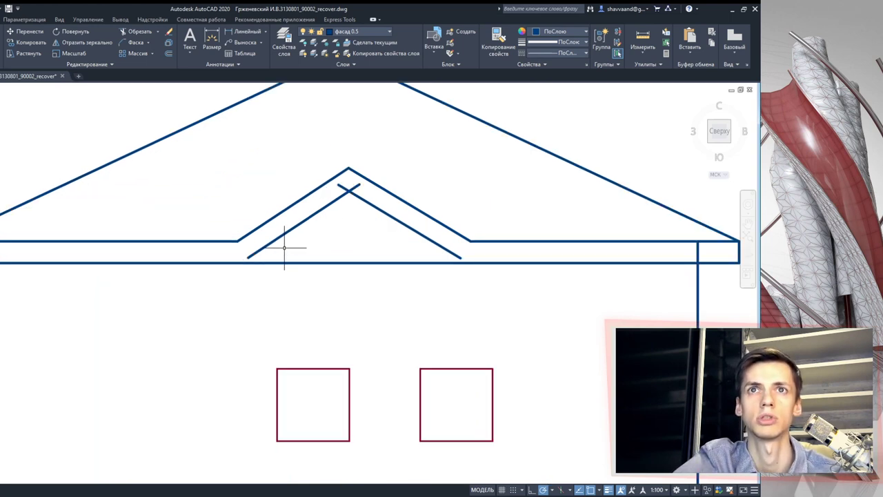
left_click(275, 262)
left_click(140, 32)
left_click(250, 261)
left_click(356, 188)
left_click(342, 187)
middle_click_drag(384, 220, 282, 217)
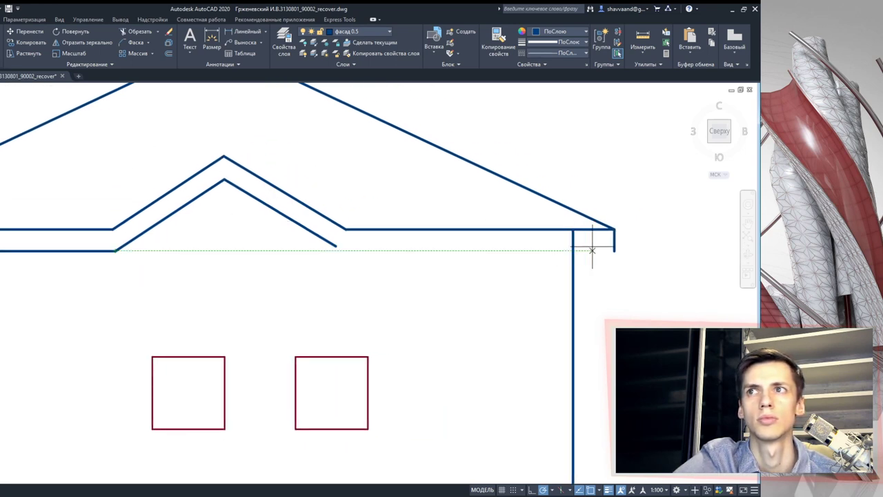
left_click(328, 250)
key("Escape")
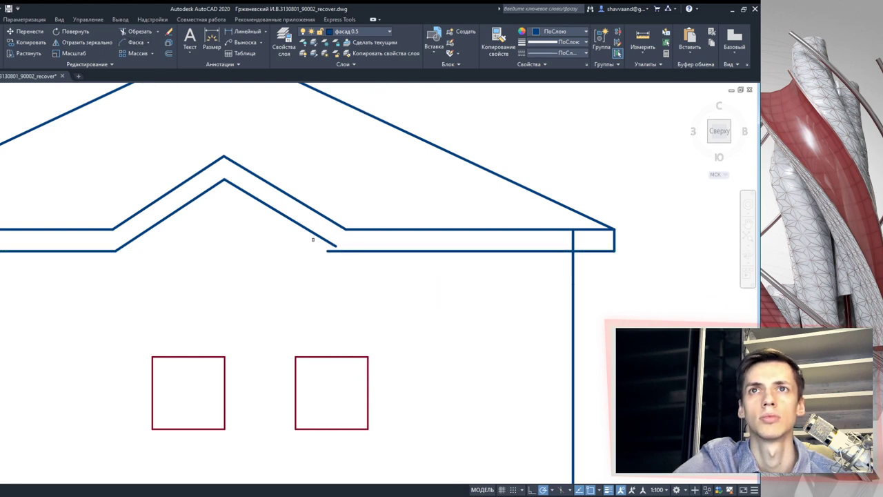
Step: Stretch the left and right wall tops down so they end at the eave's underside
scroll(359, 252, "down", 2)
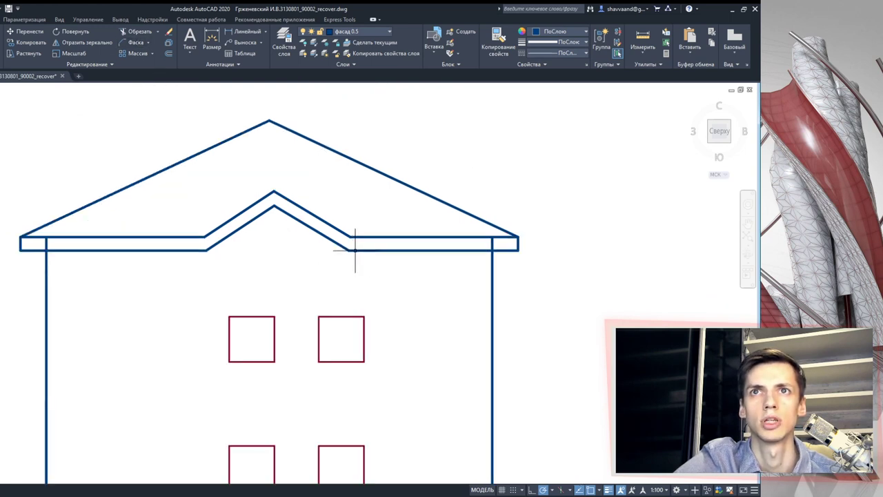
middle_click_drag(305, 251, 373, 245)
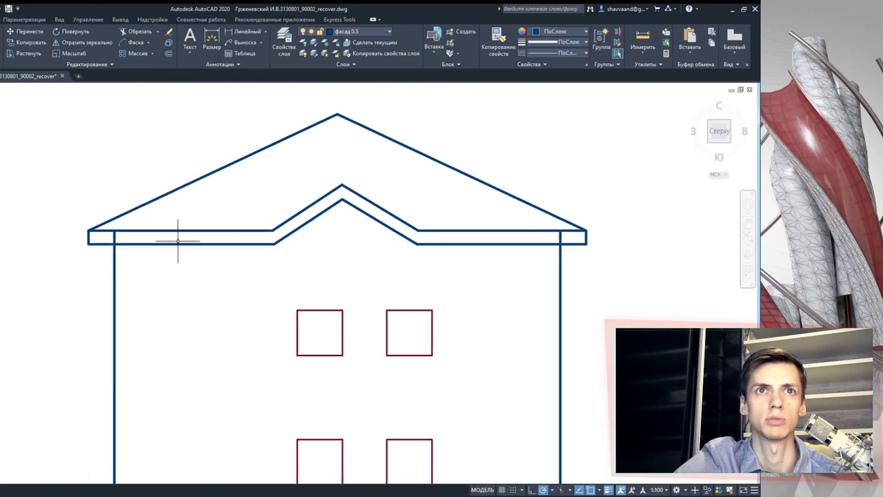
left_click(114, 232)
left_click(114, 244)
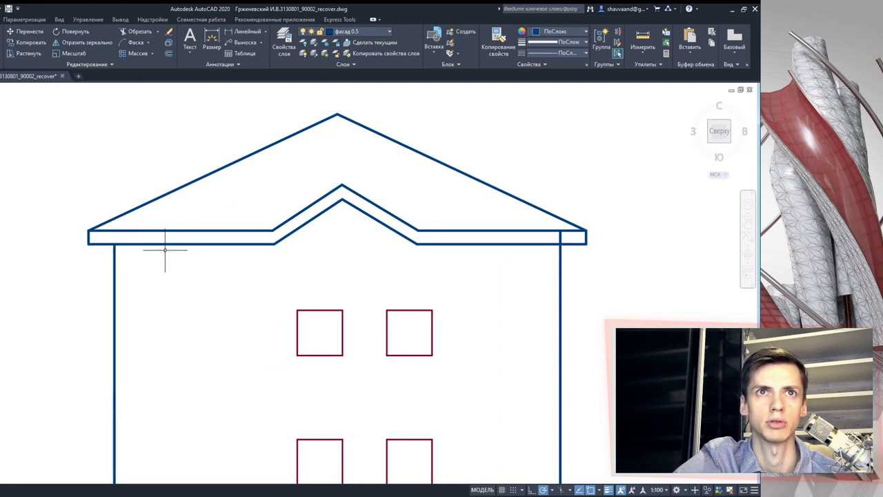
middle_click_drag(380, 242, 189, 242)
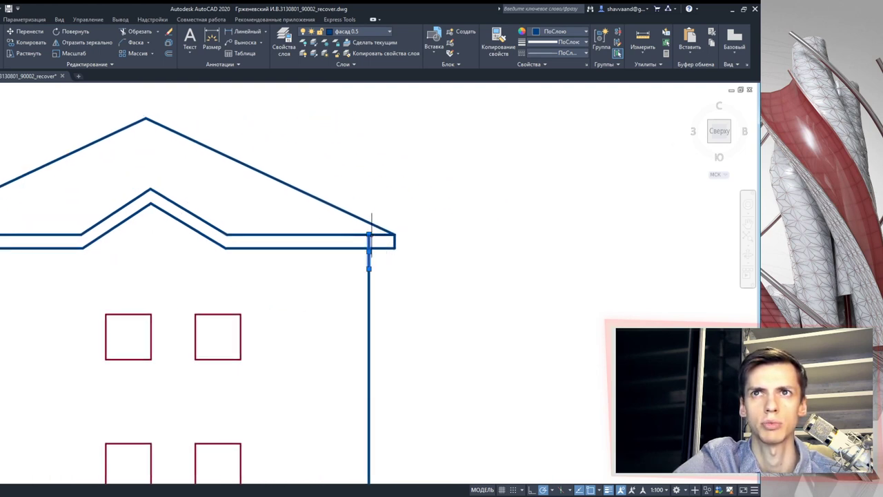
left_click(368, 247)
Step: Pan over to the second house facade showing its windows and door
scroll(361, 232, "up", 3)
scroll(291, 227, "down", 5)
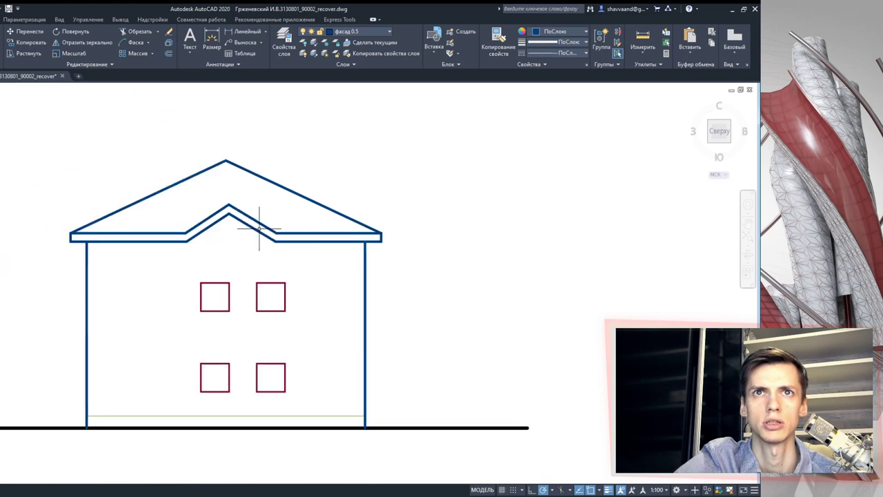
middle_click_drag(292, 226, 518, 199)
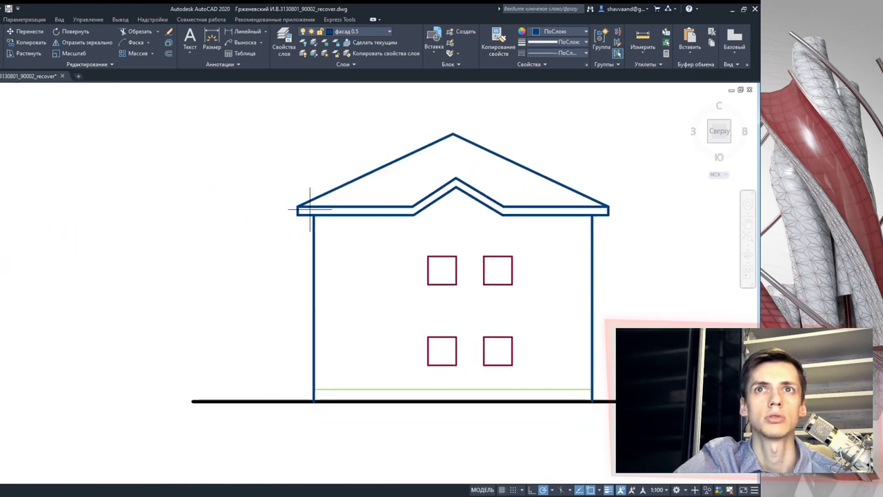
scroll(296, 203, "down", 4)
middle_click_drag(296, 203, 593, 207)
scroll(3, 241, "up", 6)
middle_click_drag(2, 240, 215, 244)
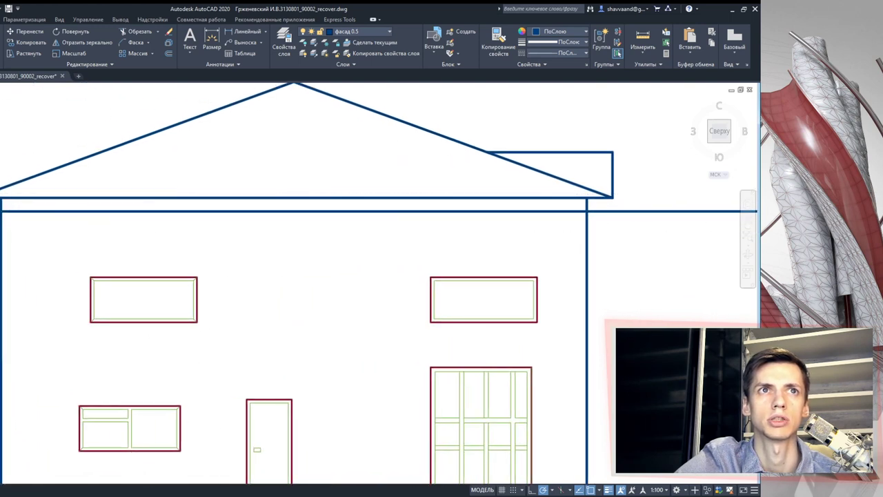
Step: Trim away the excess lower eave line at the left end of the roof
middle_click_drag(158, 213, 49, 213)
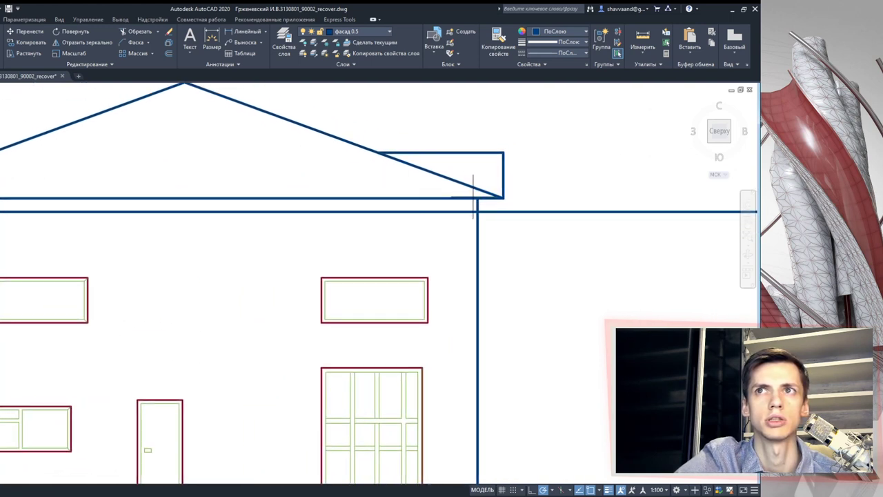
left_click(506, 230)
left_click(438, 163)
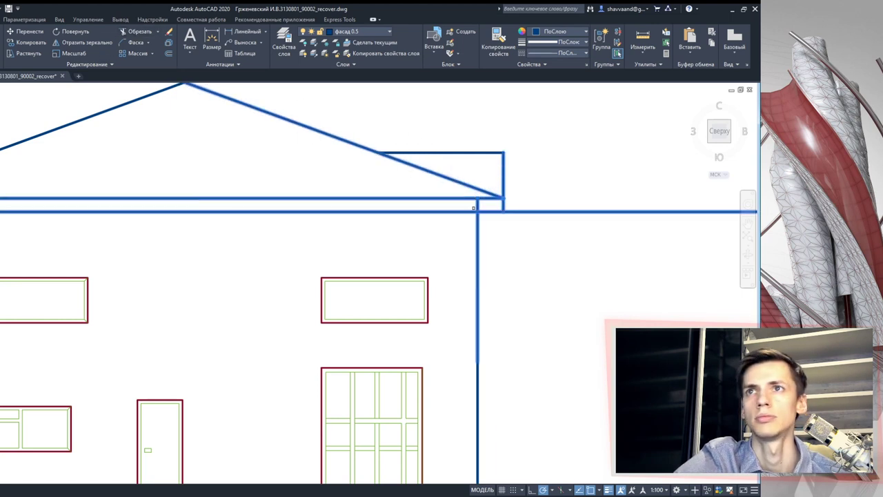
middle_click_drag(210, 219, 535, 215)
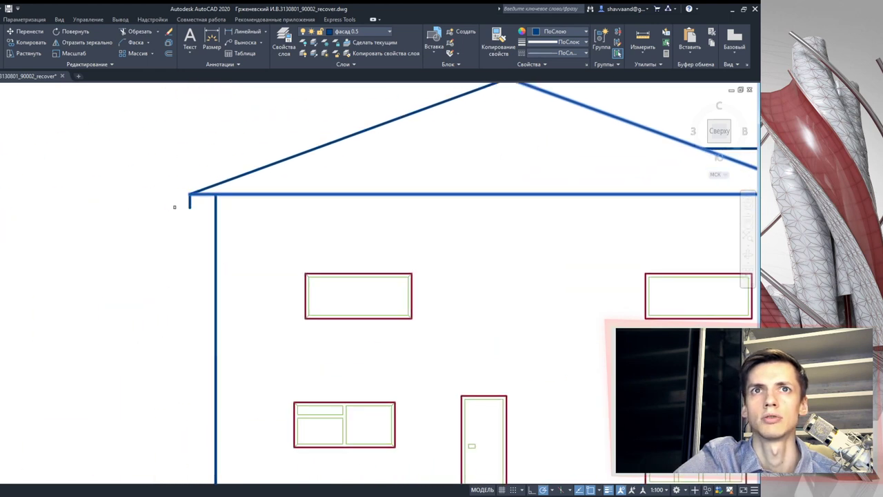
middle_click_drag(265, 226, 222, 223)
scroll(151, 199, "down", 2)
scroll(119, 199, "up", 2)
left_click_drag(158, 211, 112, 163)
scroll(111, 175, "down", 1)
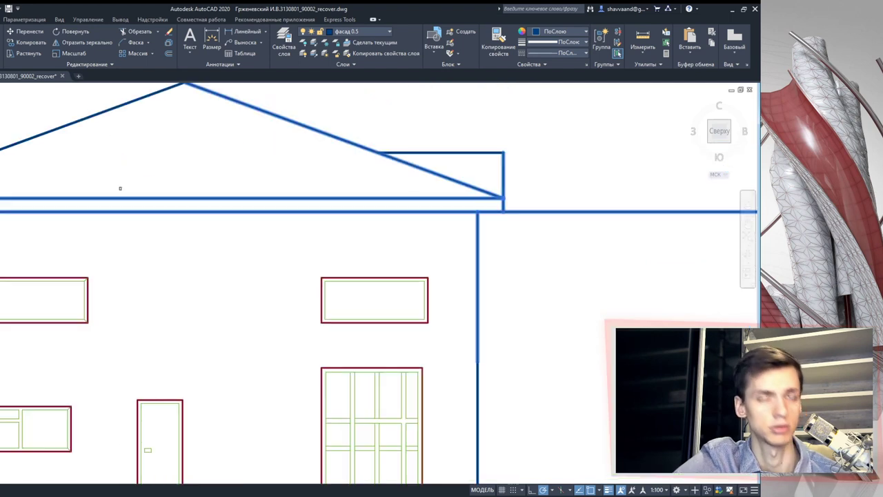
scroll(128, 235, "up", 1)
left_click_drag(128, 223, 43, 103)
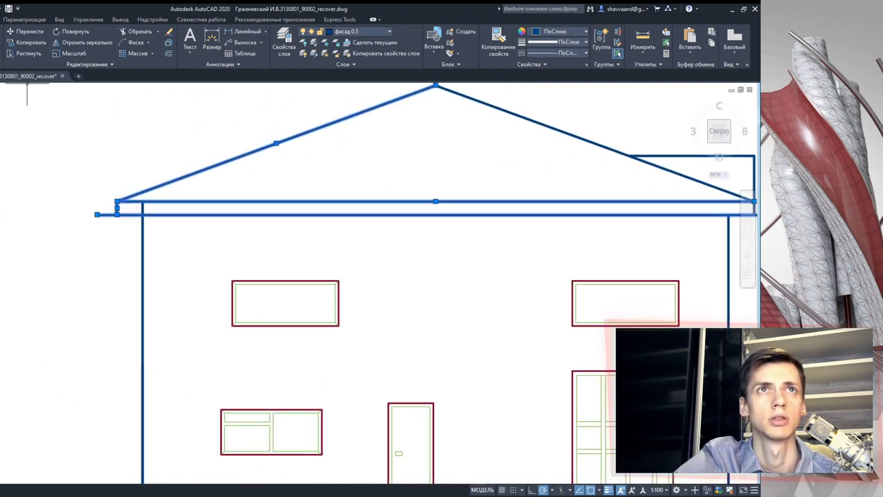
left_click(135, 31)
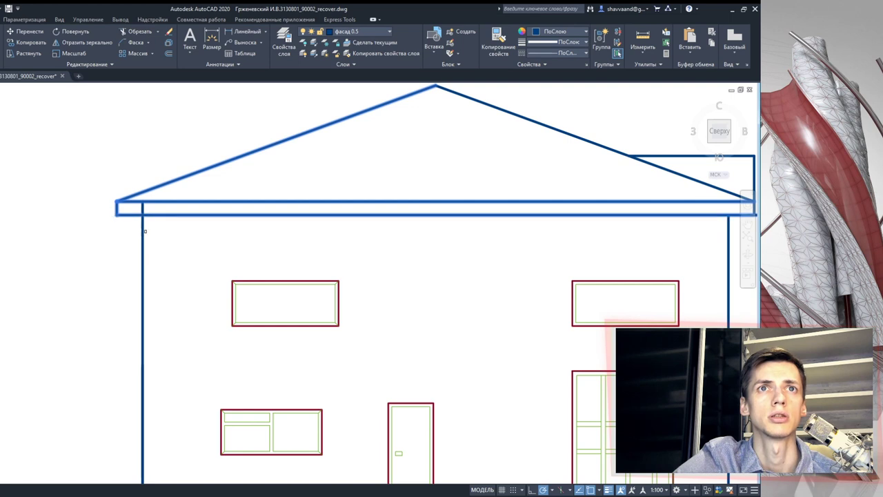
Step: Trim the eave line extending past the right roof corner
middle_click_drag(129, 225, 97, 211)
middle_click_drag(277, 196, 31, 231)
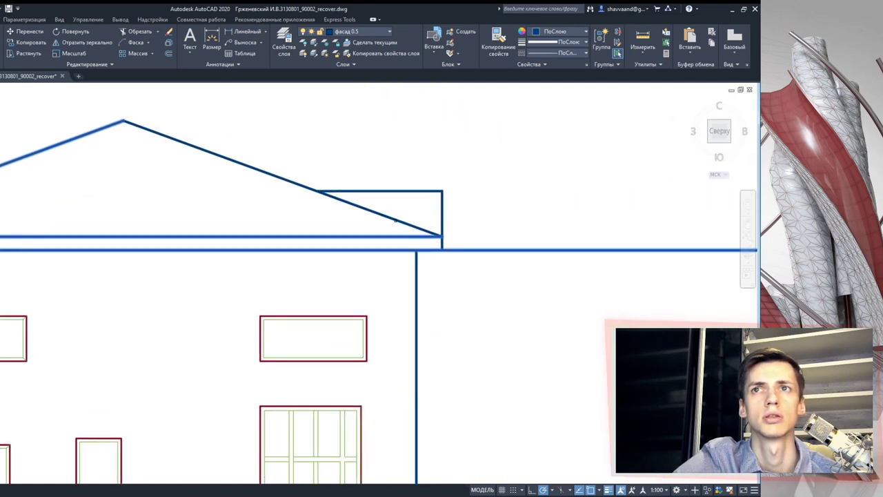
left_click_drag(490, 271, 369, 138)
left_click(132, 34)
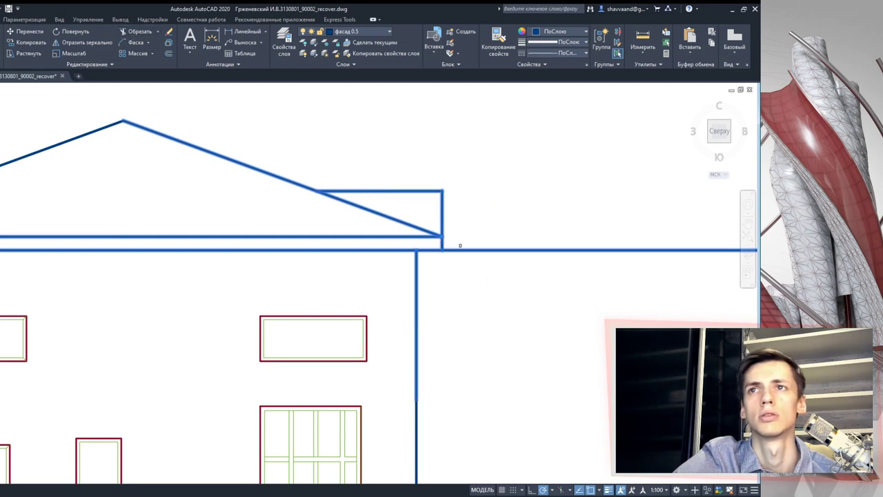
left_click(463, 250)
scroll(483, 241, "down", 4)
scroll(489, 236, "up", 3)
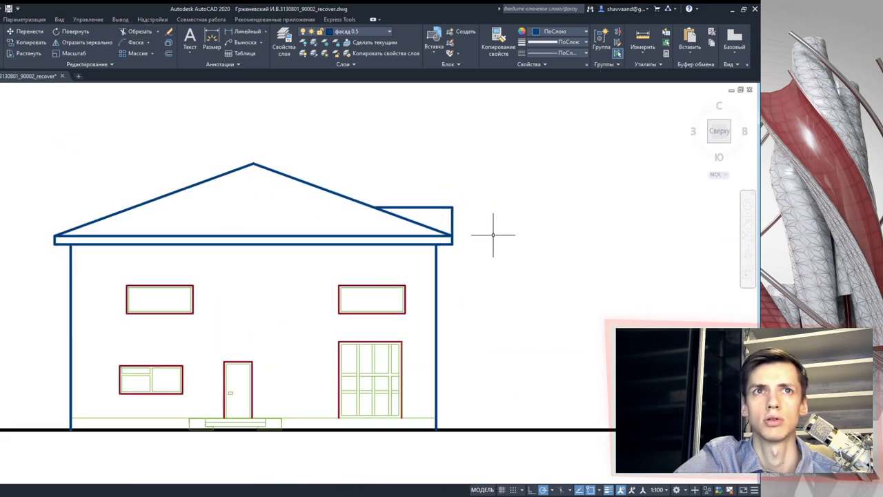
scroll(492, 234, "up", 2)
scroll(492, 251, "down", 6)
middle_click_drag(493, 251, 431, 215)
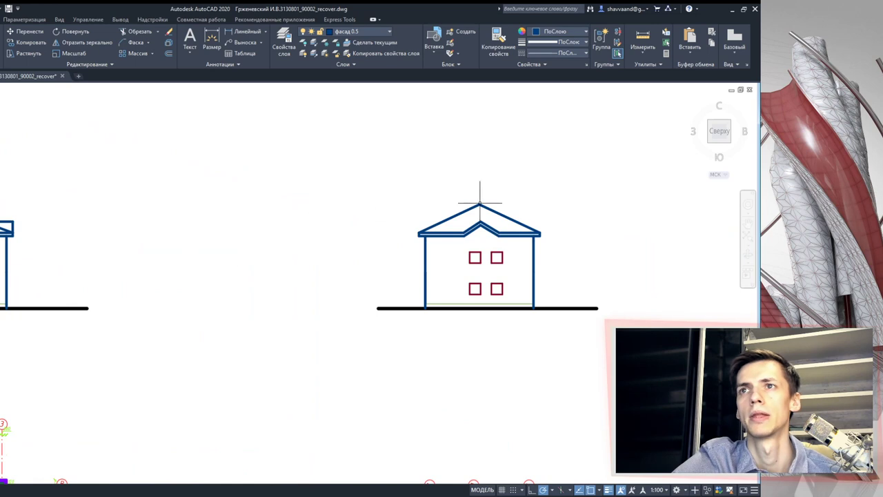
scroll(470, 241, "up", 3)
scroll(463, 244, "down", 4)
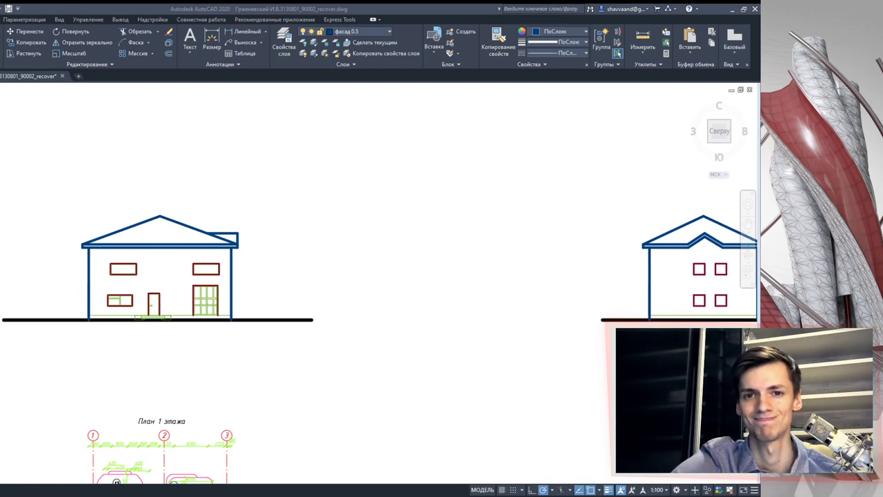
scroll(329, 273, "down", 3)
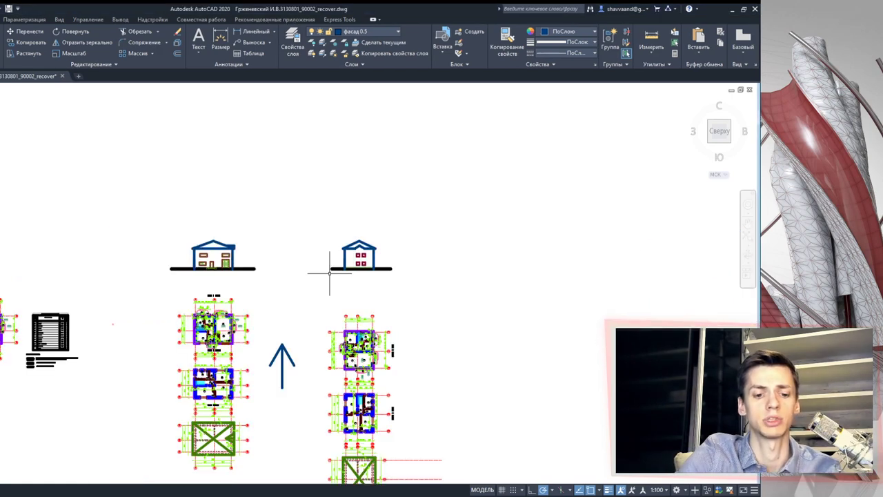